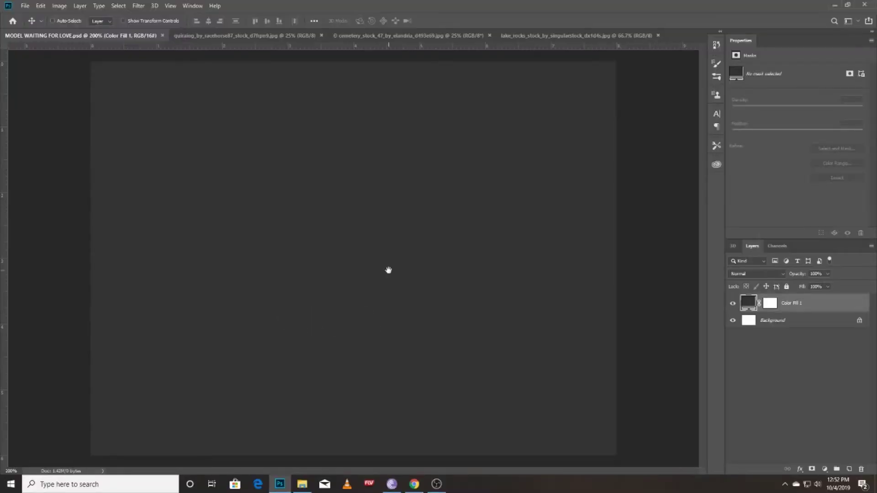
- Zoom the placeholder to 100% and switch through the open tabs to the cemetery_stock photo
key(ctrl+minus)
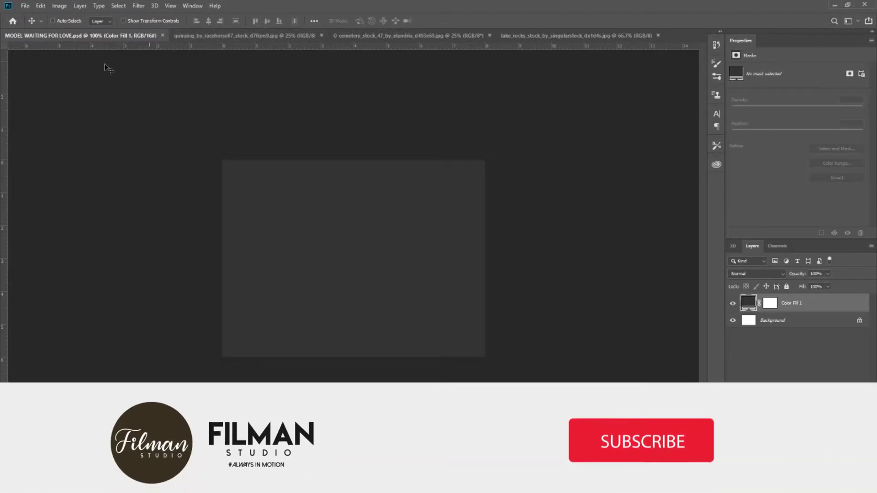
click(357, 36)
click(289, 37)
click(404, 36)
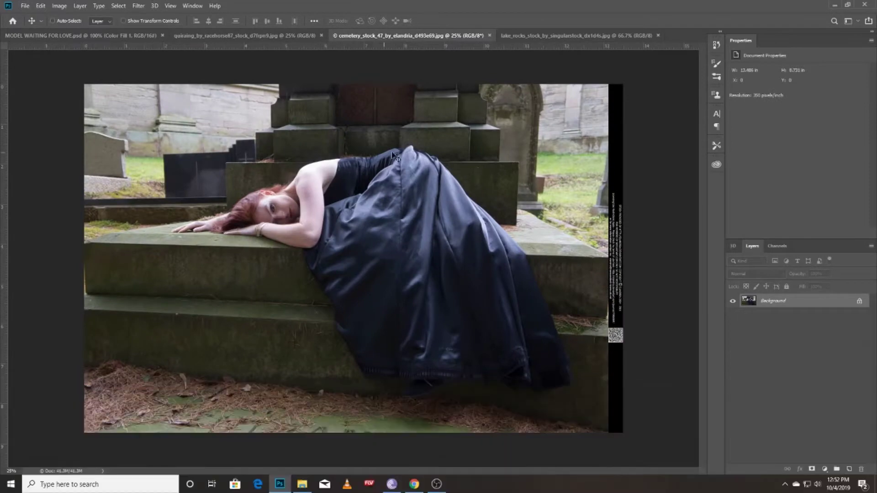
- Zoom in and pan around the woman and her gown on the tomb
ctrl+click(328, 184)
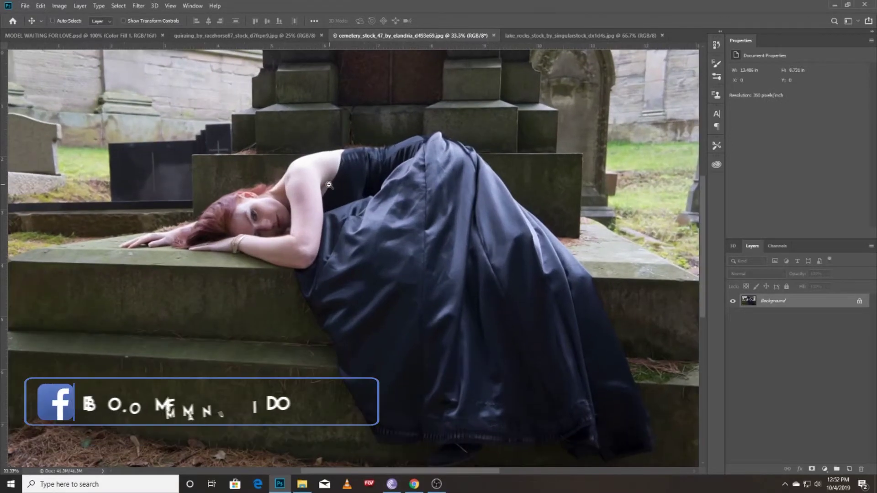
drag(329, 184, 370, 273)
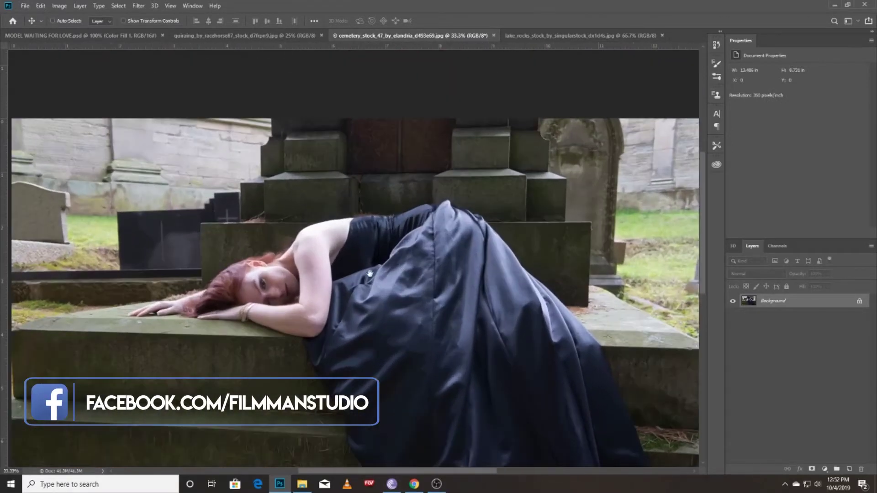
drag(369, 273, 433, 298)
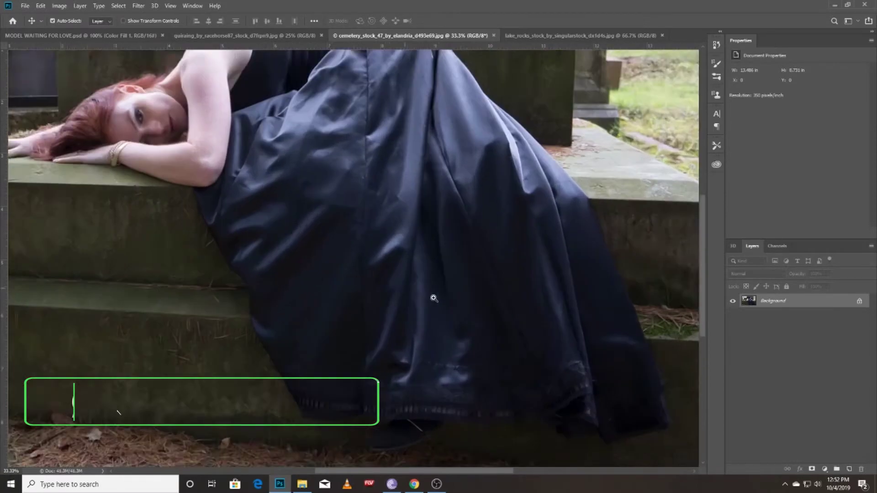
drag(489, 255, 355, 234)
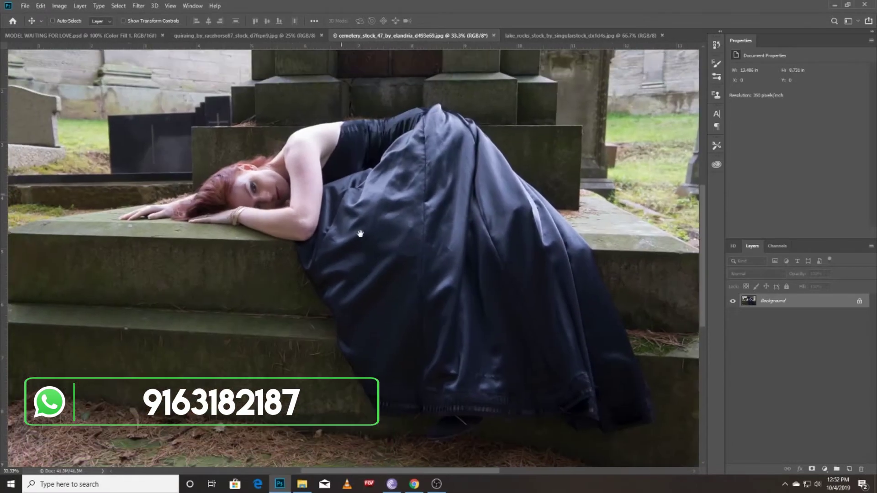
- Start the Pen path at the shoe's edge and trace curved points around the shoe
key(p)
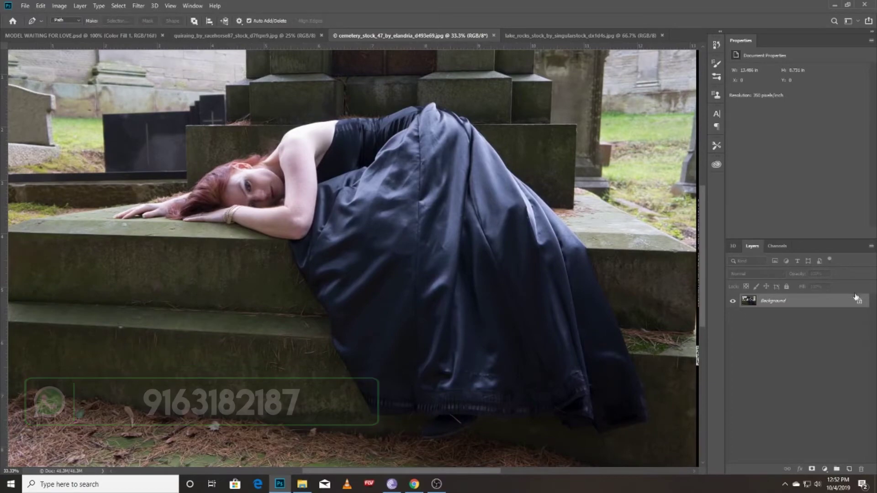
drag(504, 363, 381, 364)
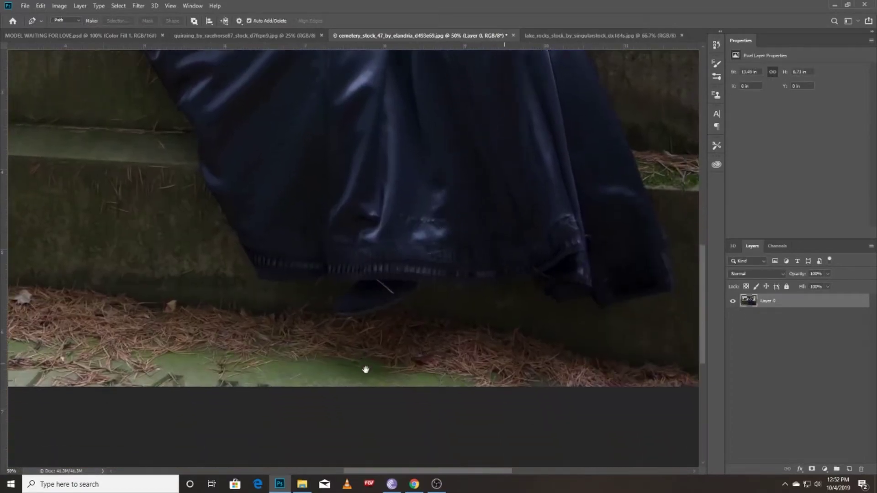
scroll(382, 364, up, 2)
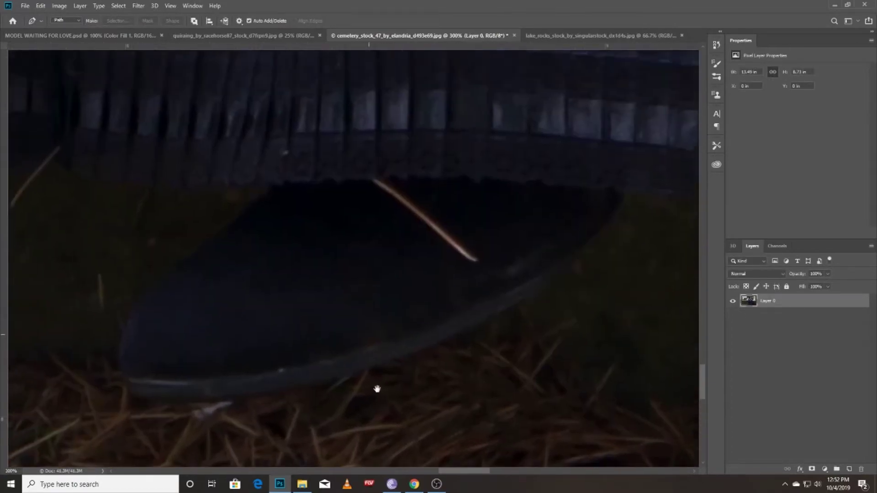
click(199, 400)
drag(497, 312, 571, 249)
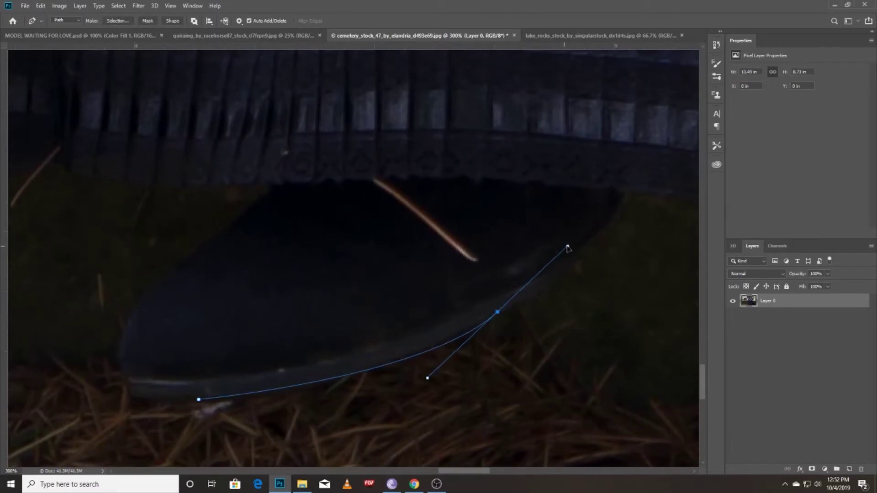
drag(573, 249, 537, 303)
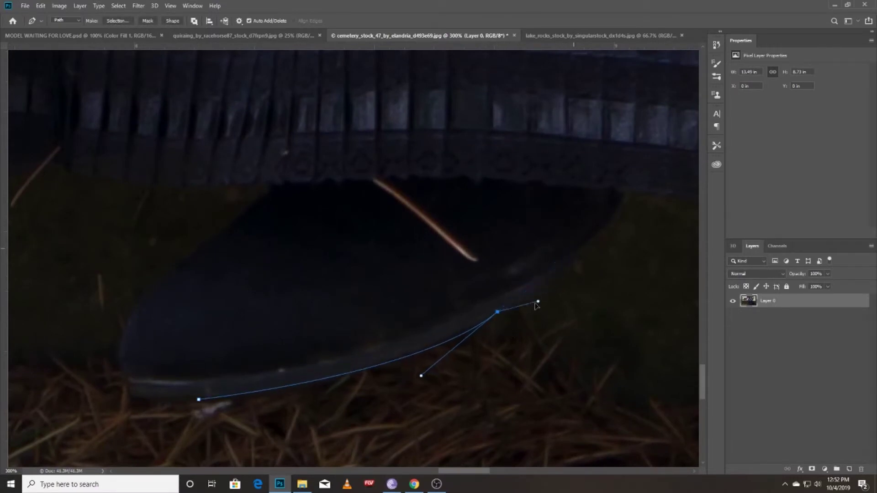
mouse_move(565, 271)
mouse_down()
mouse_move(427, 374)
mouse_move(455, 349)
mouse_up()
key(Return)
- Extend the outline up the shoe edge and rightward along the dress hem
mouse_move(389, 399)
mouse_down()
mouse_move(501, 324)
mouse_move(428, 392)
mouse_up()
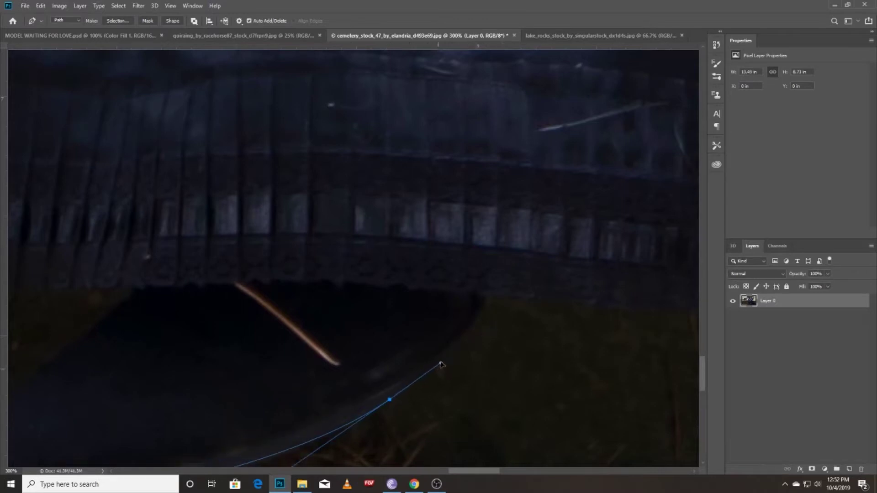
drag(488, 296, 493, 273)
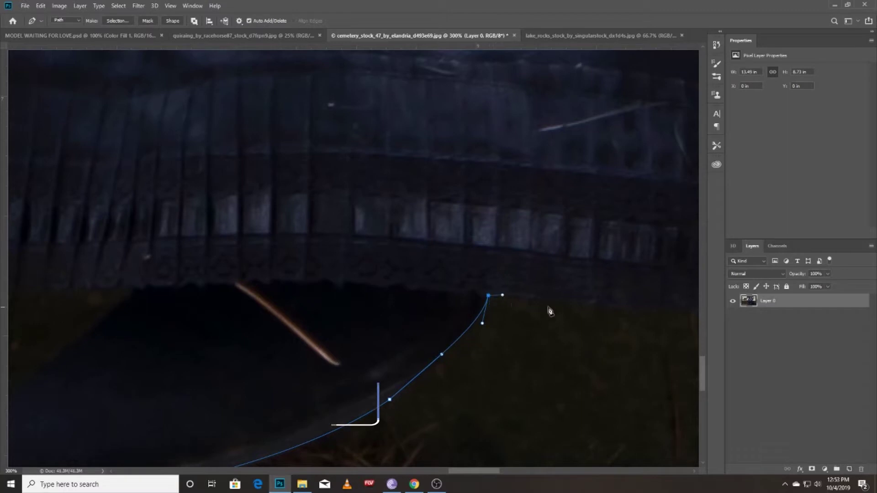
drag(548, 307, 314, 279)
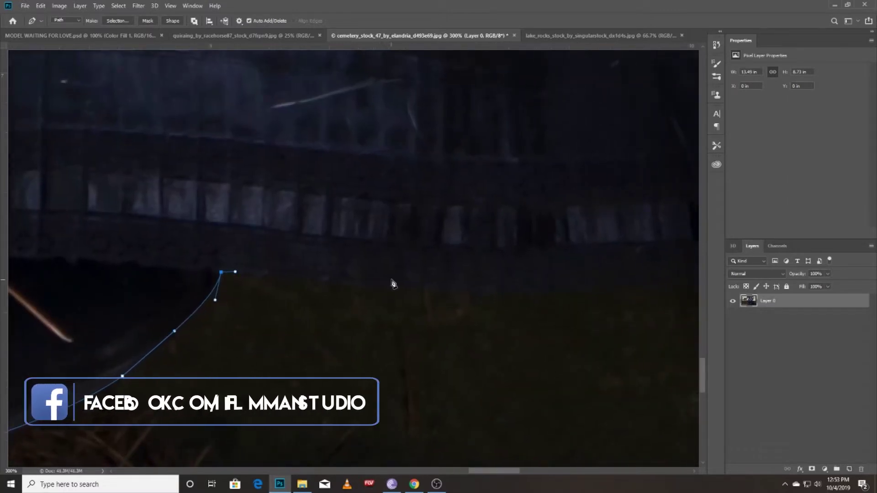
mouse_move(392, 278)
mouse_down()
mouse_move(430, 285)
mouse_move(349, 310)
mouse_move(251, 313)
mouse_up()
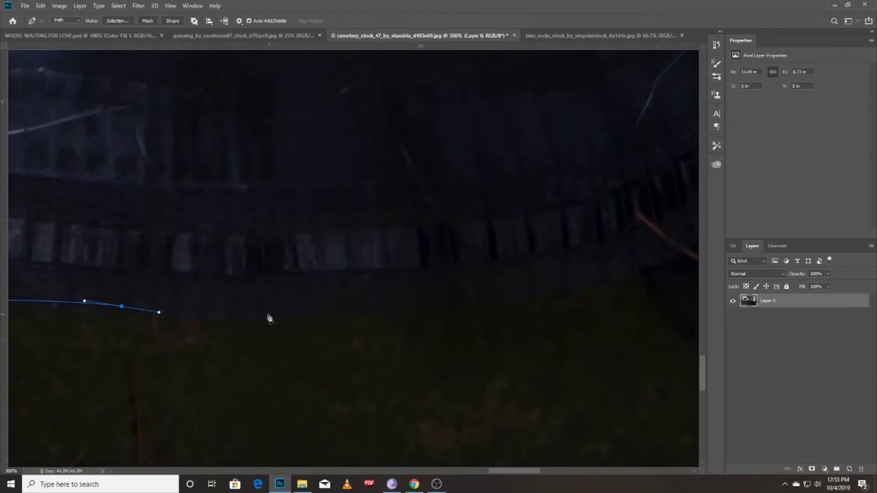
drag(299, 301, 345, 302)
scroll(359, 304, down, 3)
scroll(360, 303, down, 2)
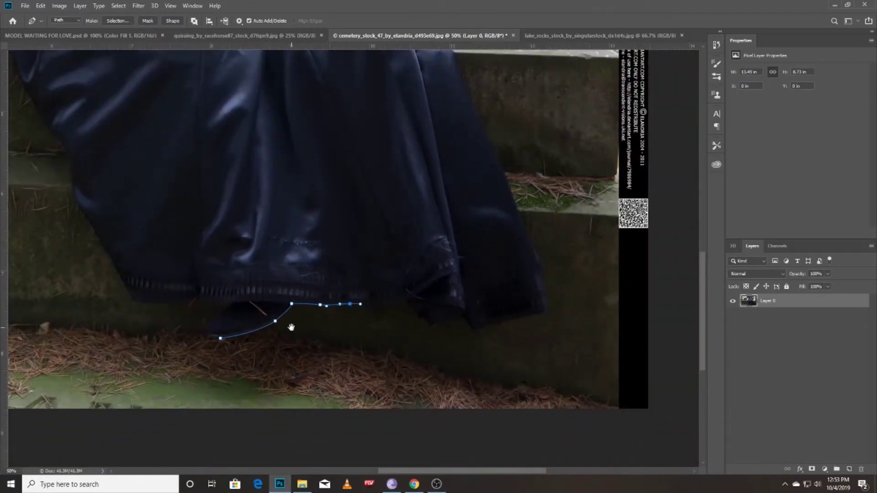
scroll(365, 310, up, 2)
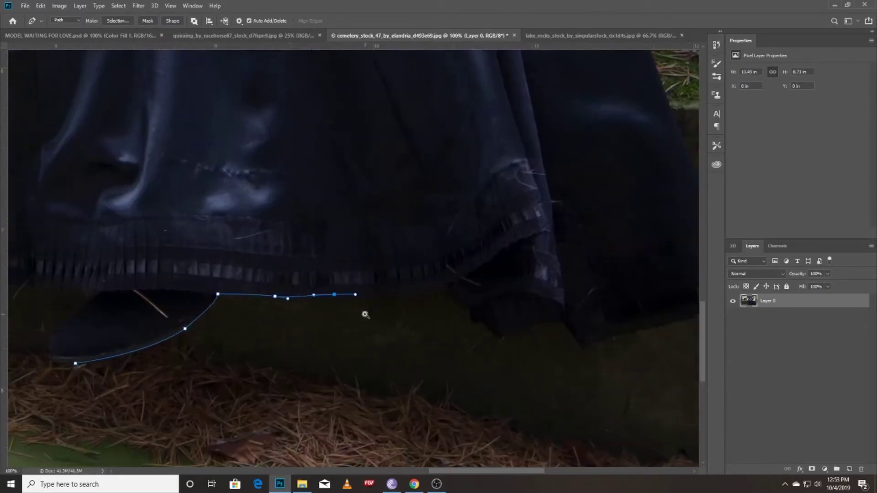
scroll(364, 313, up, 2)
- Continue adding path points along the hem and dress edge to the gown's far side
drag(425, 274, 475, 259)
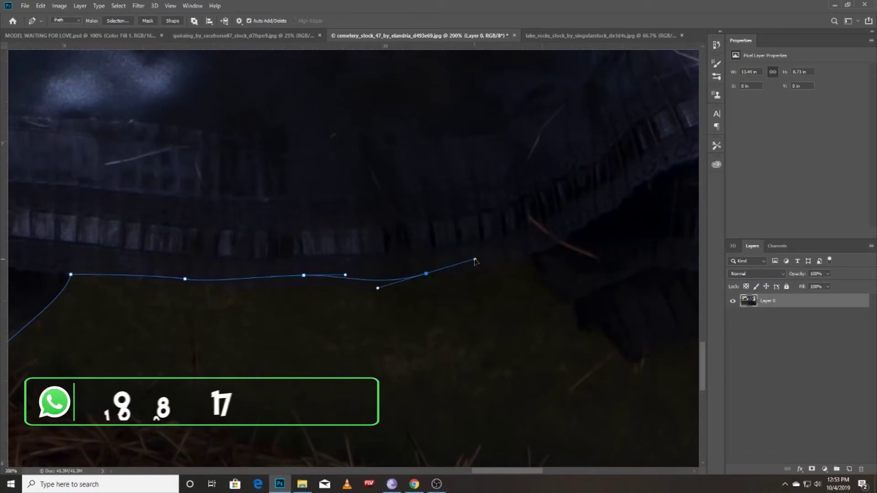
drag(539, 245, 548, 245)
drag(540, 280, 309, 243)
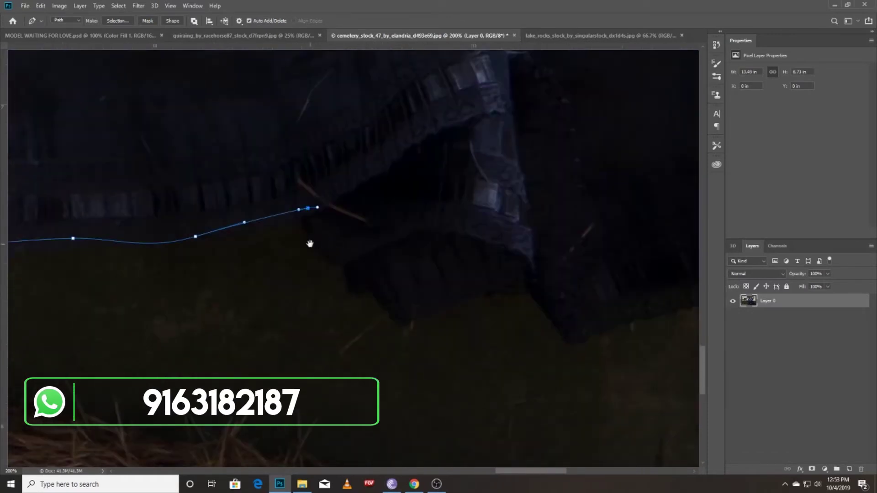
drag(361, 263, 386, 277)
mouse_move(461, 289)
mouse_down()
mouse_move(502, 284)
mouse_move(383, 289)
mouse_up()
mouse_move(427, 442)
mouse_down()
mouse_move(297, 286)
mouse_move(365, 329)
mouse_up()
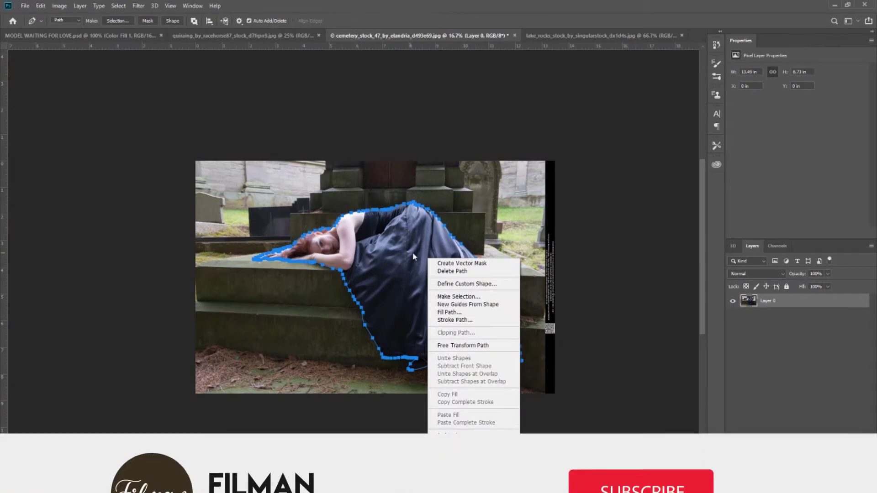
- Zoom out to review the finished closed outline and bring up the path's options
key(Escape)
key(ctrl+plus)
key(ctrl+minus)
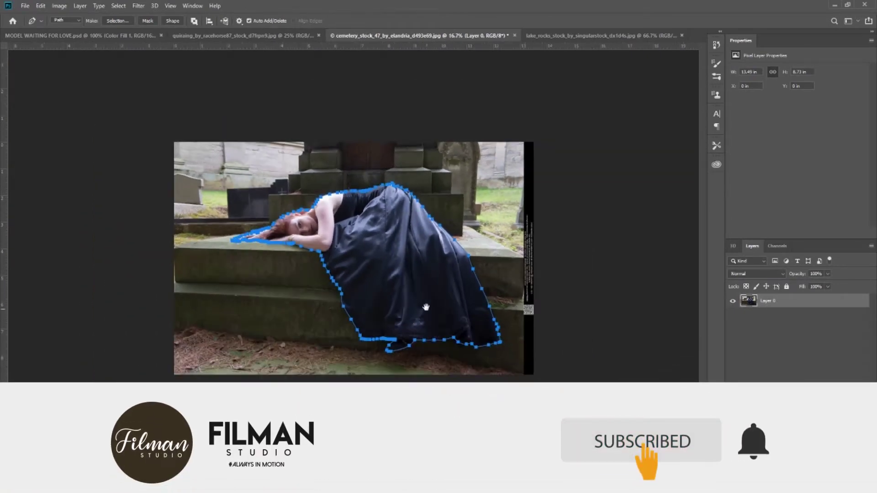
right_click(370, 240)
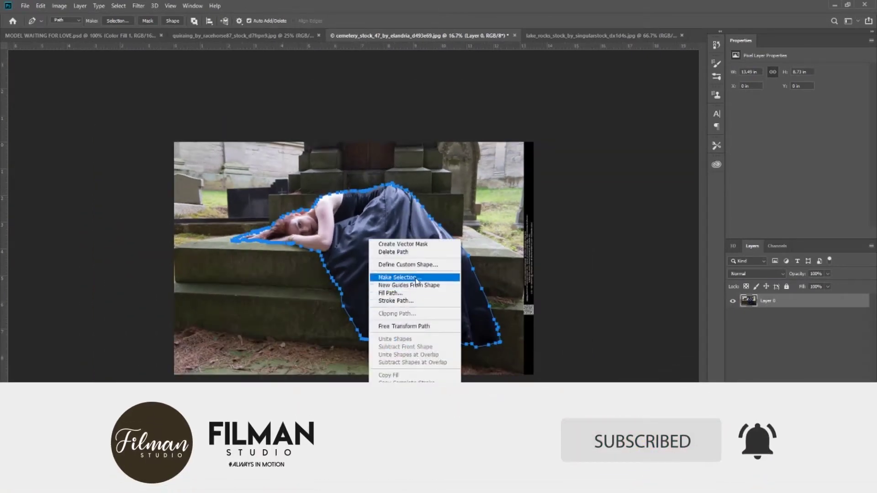
- Turn the path into a selection and add a layer mask to Layer 0, hiding the background
click(415, 279)
click(485, 129)
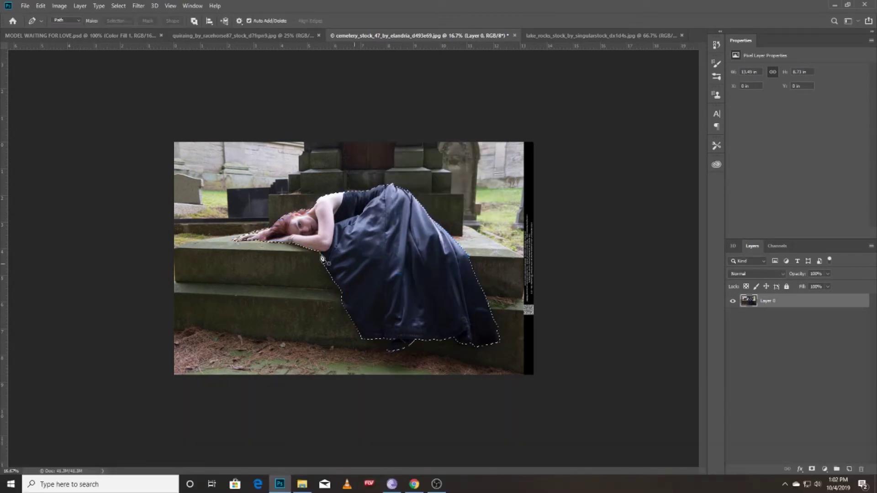
key(ctrl+plus)
click(811, 467)
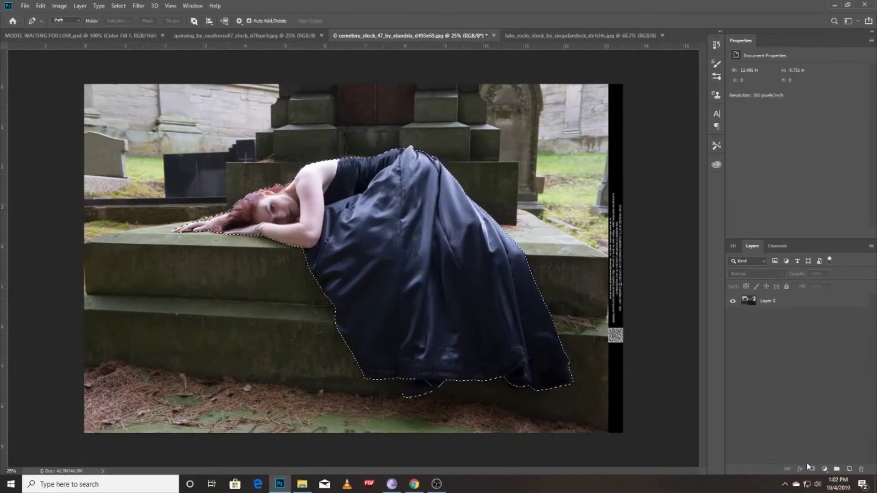
click(783, 301)
click(824, 469)
key(Escape)
click(811, 469)
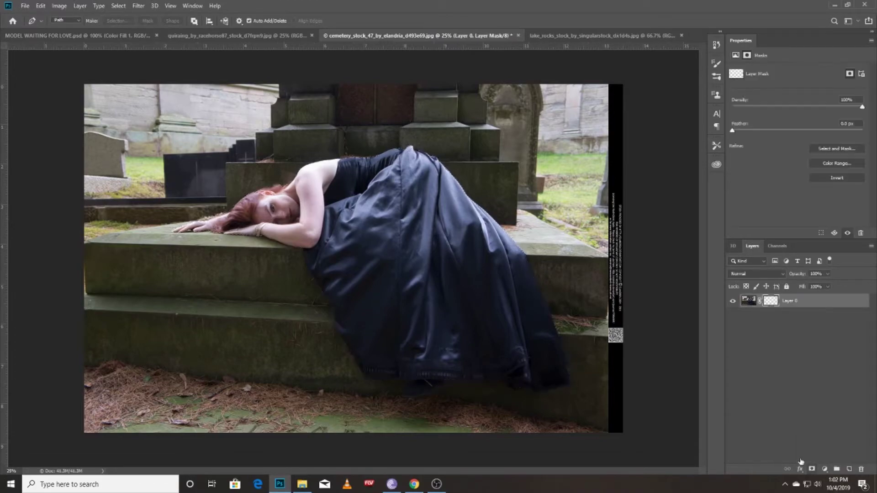
- Inspect the masked woman's cut-out edges at 50% zoom
key(ctrl+minus)
key(ctrl+plus)
key(ctrl+plus)
key(ctrl+plus)
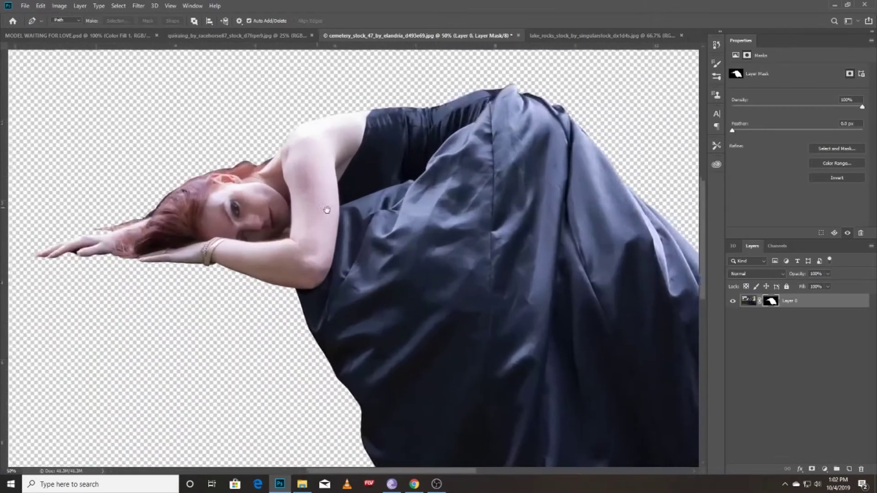
drag(406, 278, 422, 245)
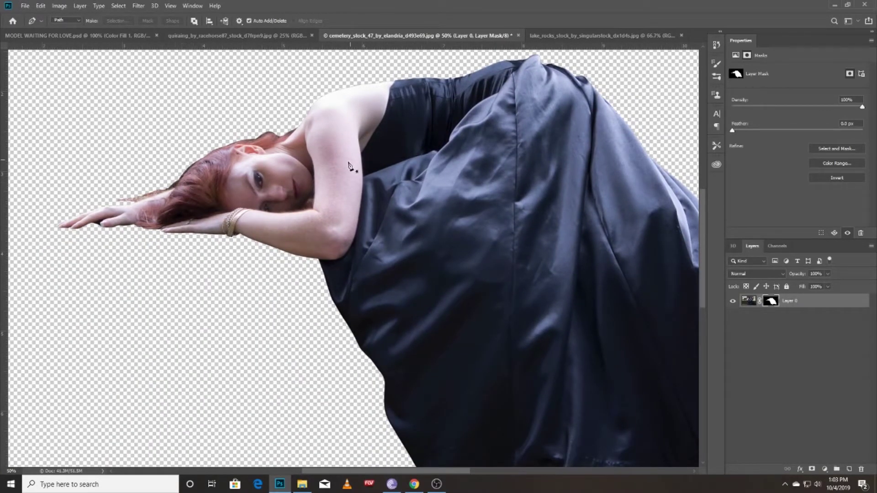
drag(323, 199, 388, 151)
mouse_move(515, 328)
mouse_down()
mouse_move(452, 251)
mouse_move(473, 372)
mouse_move(456, 417)
mouse_move(414, 299)
mouse_move(435, 263)
mouse_up()
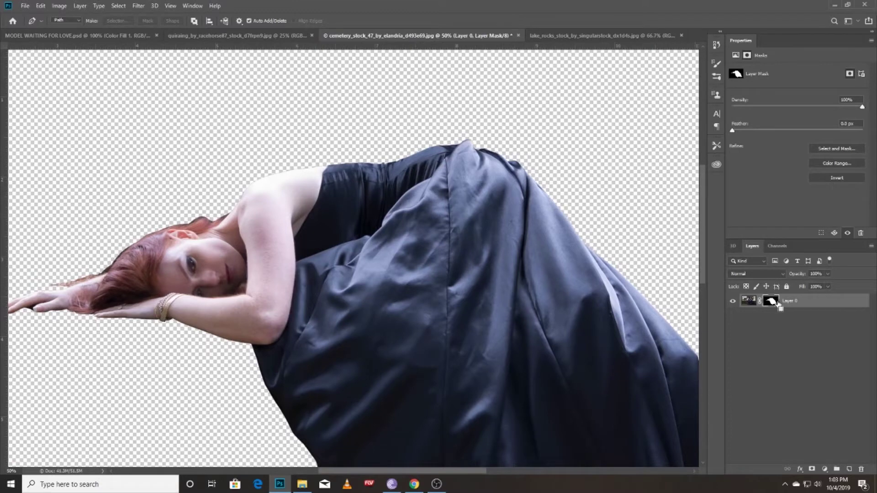
- Duplicate Layer 0, apply the copy's mask, then copy Layer 0's mask onto the duplicate
key(ctrl+j)
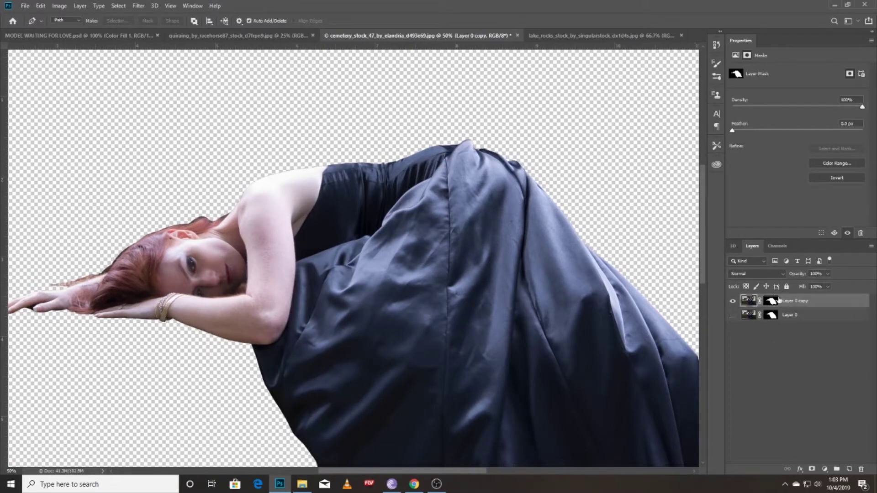
right_click(772, 301)
click(797, 328)
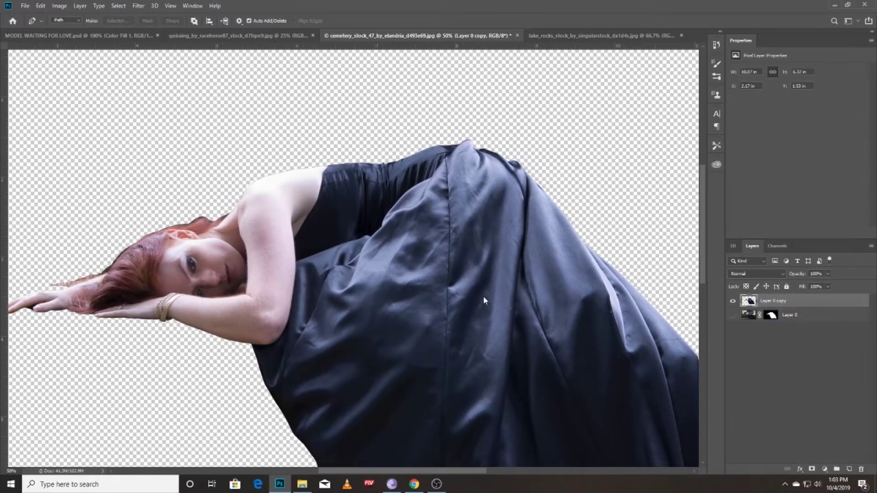
drag(771, 315, 779, 301)
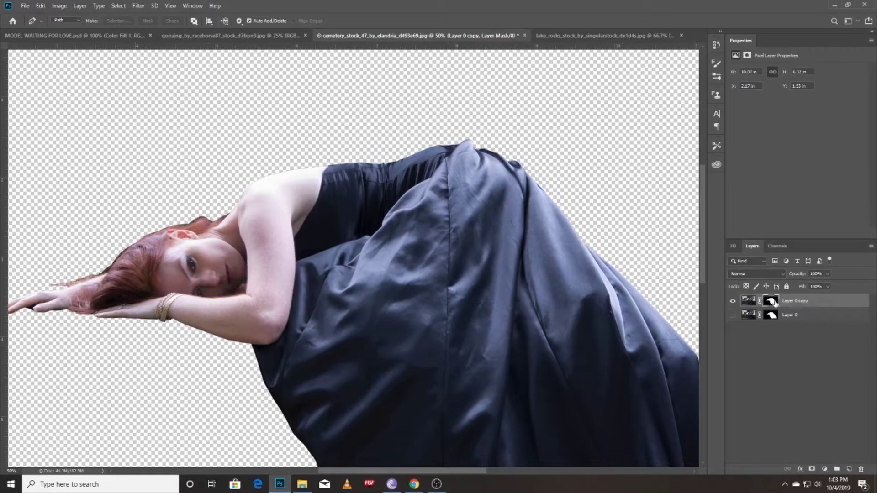
right_click(775, 303)
click(799, 368)
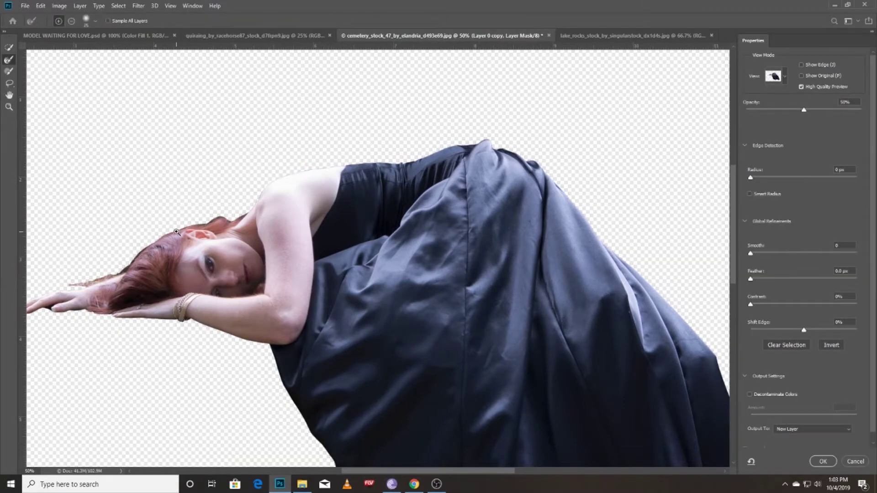
- Brush the top hair edge with the Refine Edge Brush into fine wisps
scroll(176, 232, up, 3)
scroll(301, 243, up, 3)
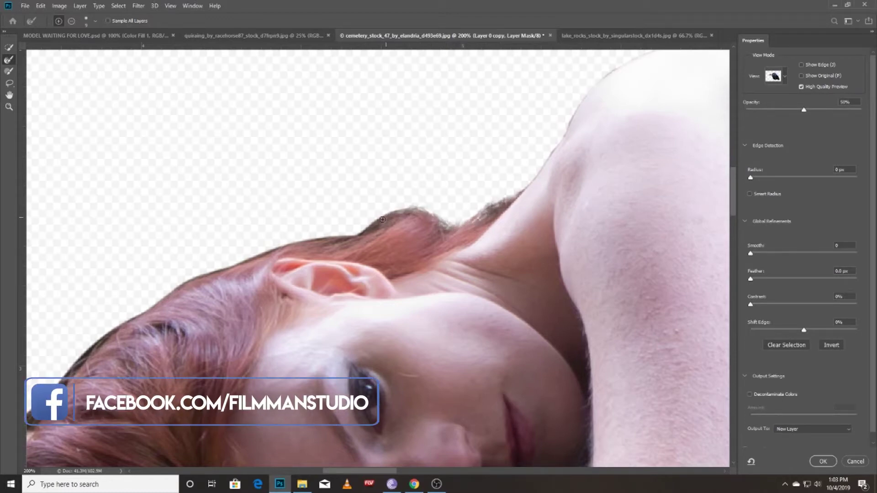
mouse_move(356, 235)
mouse_down()
mouse_move(348, 246)
mouse_move(445, 229)
mouse_move(443, 215)
mouse_up()
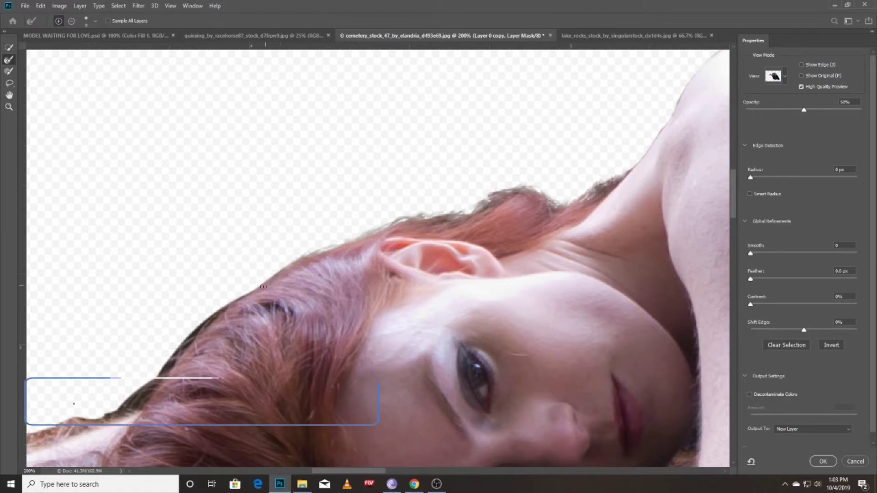
mouse_move(203, 324)
mouse_down()
mouse_move(176, 350)
mouse_move(482, 210)
mouse_move(406, 241)
mouse_up()
drag(461, 210, 442, 220)
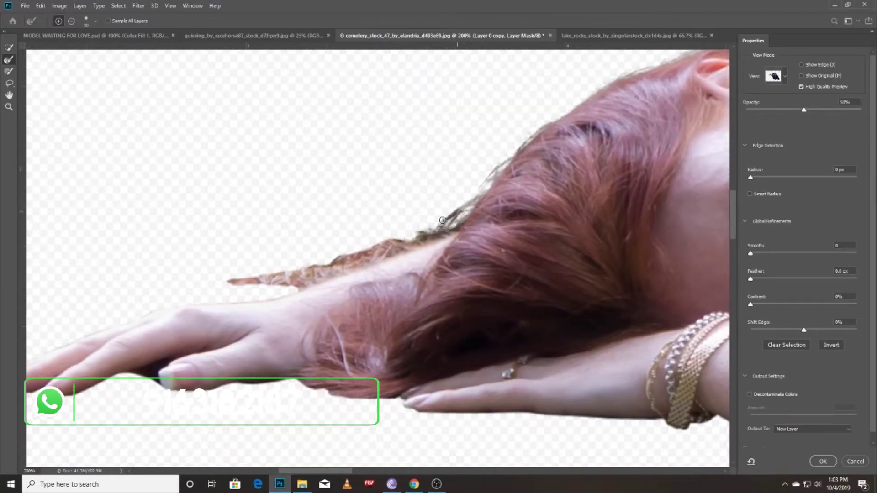
drag(453, 228, 405, 239)
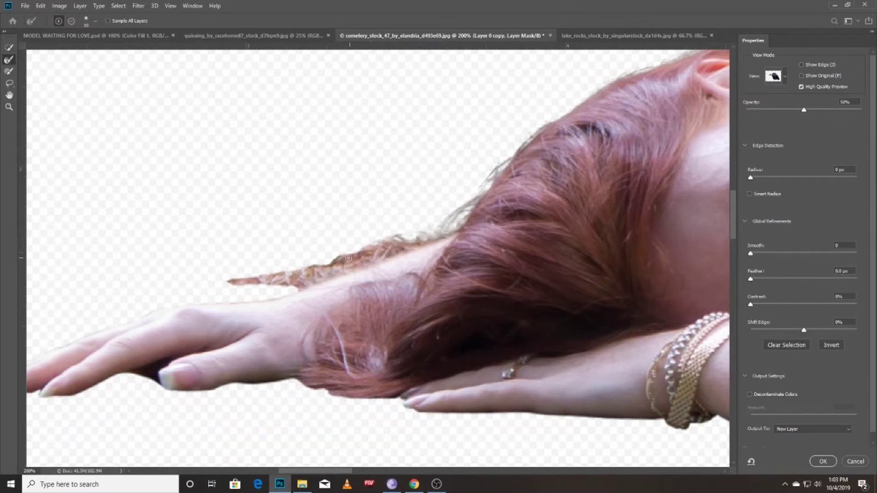
- Refine the hair's lower edge above the hand, then review the face and ear
mouse_move(340, 263)
mouse_down()
mouse_move(465, 195)
mouse_move(438, 187)
mouse_up()
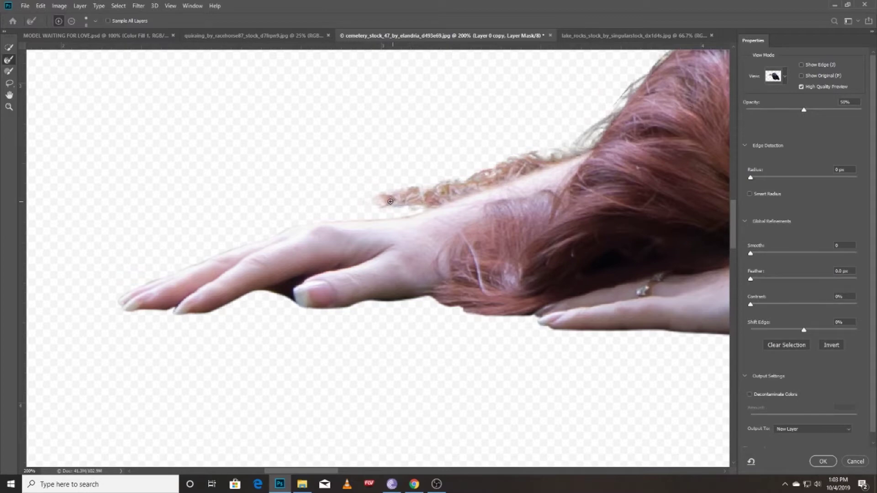
drag(532, 315, 510, 314)
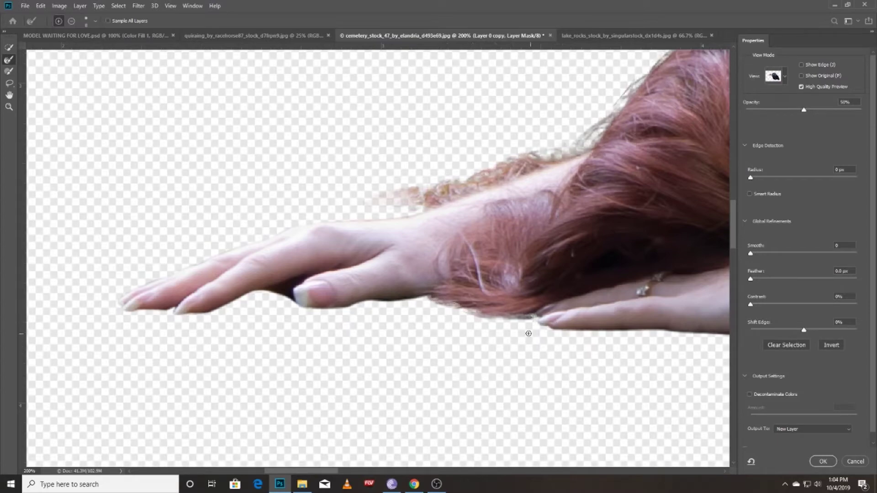
drag(363, 221, 134, 282)
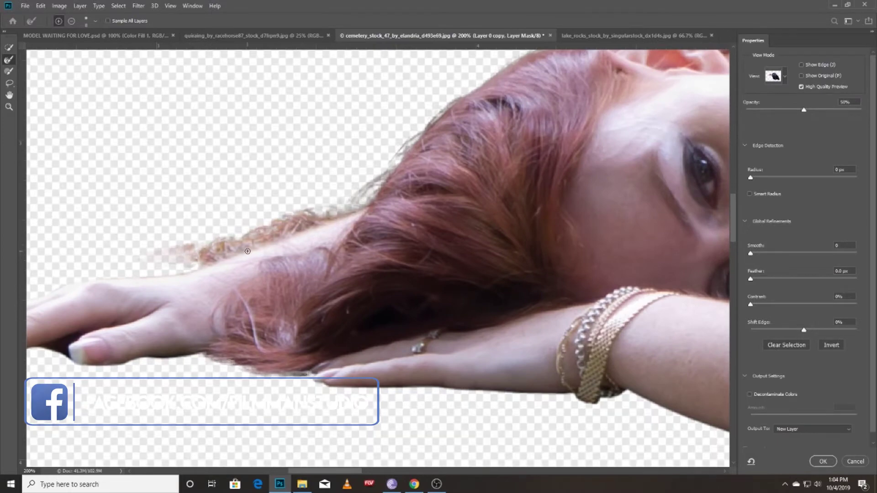
mouse_move(574, 115)
mouse_down()
mouse_move(419, 238)
mouse_move(398, 242)
mouse_up()
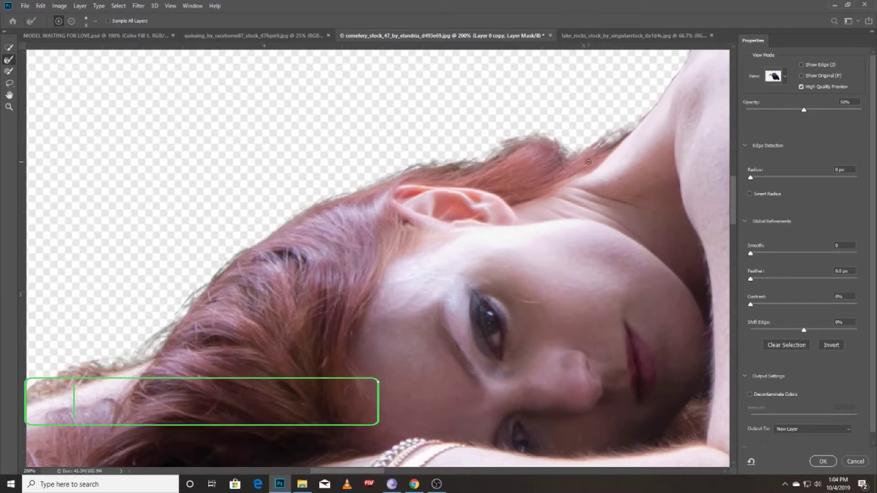
scroll(540, 176, down, 2)
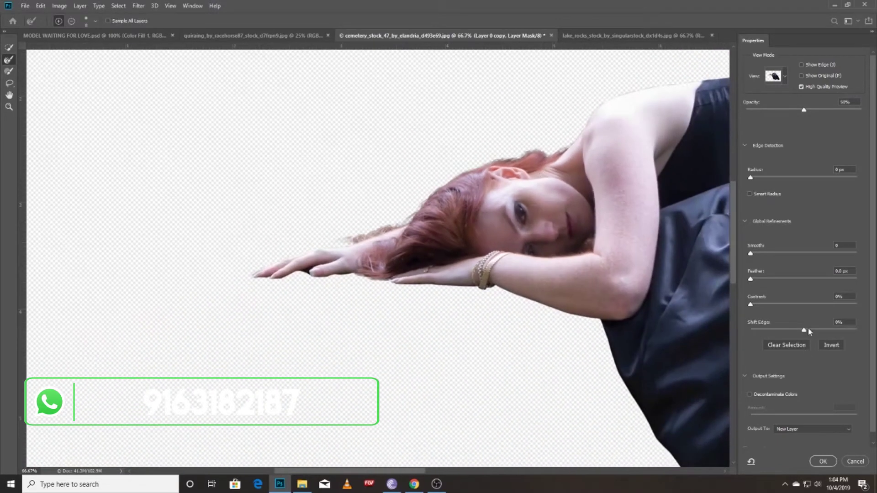
- Set Shift Edge to -6% and Contrast to 9%, dismissing an invalid-value error
click(797, 329)
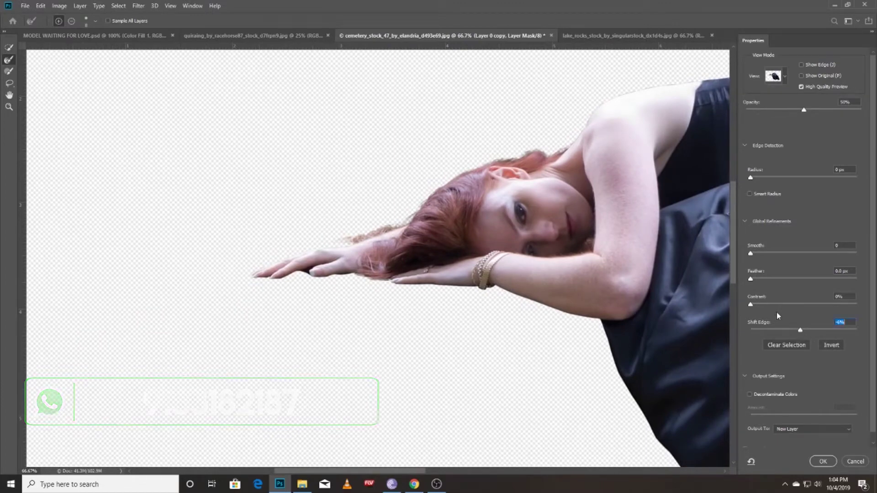
click(753, 254)
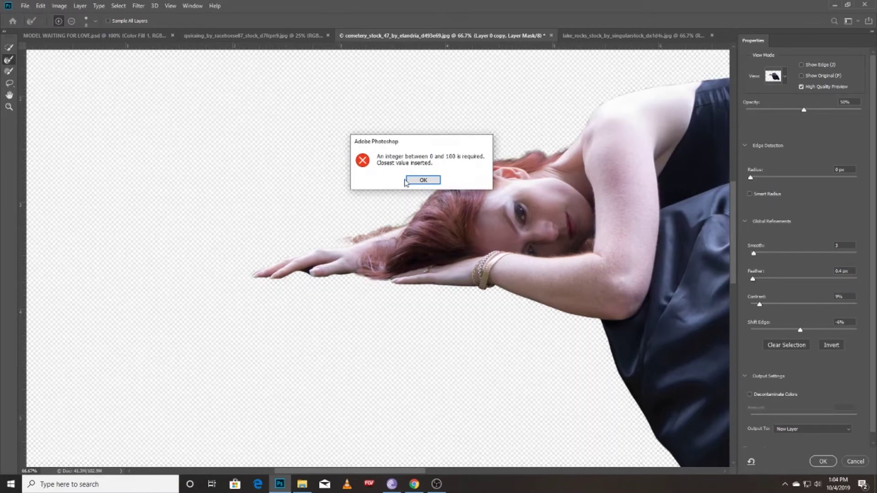
click(406, 181)
click(414, 185)
key(ctrl+plus)
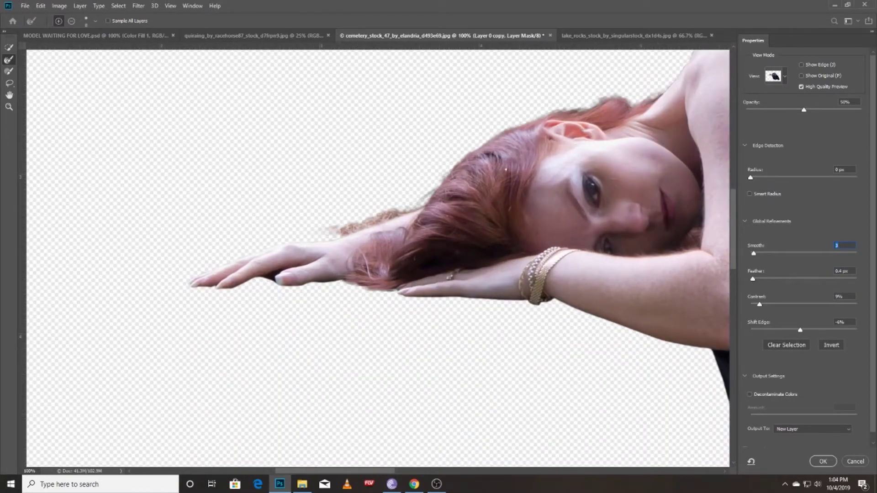
drag(543, 148, 497, 214)
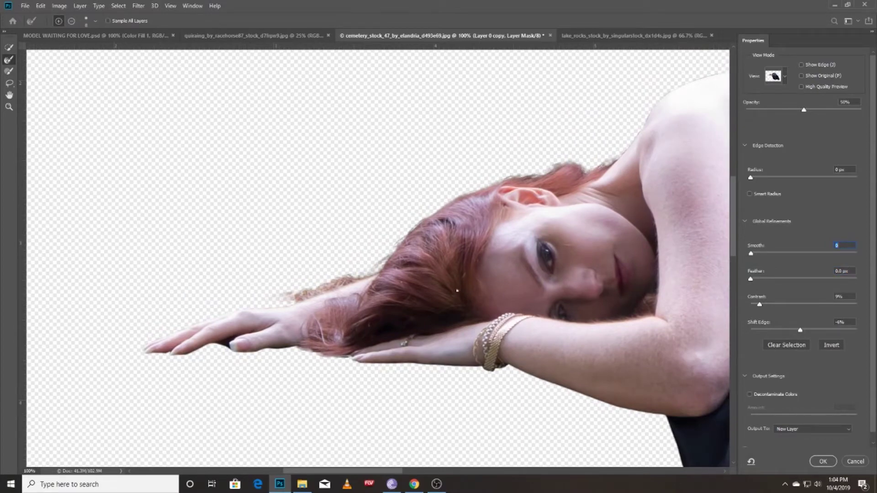
- Output the refined mask to a new layer, Layer 0 copy 2
click(829, 465)
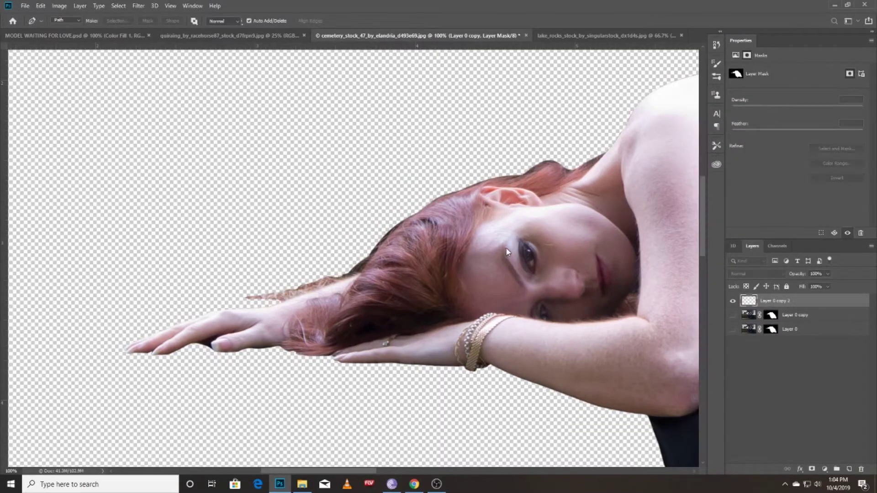
scroll(484, 227, down, 2)
scroll(484, 227, down, 1)
scroll(484, 227, down, 1)
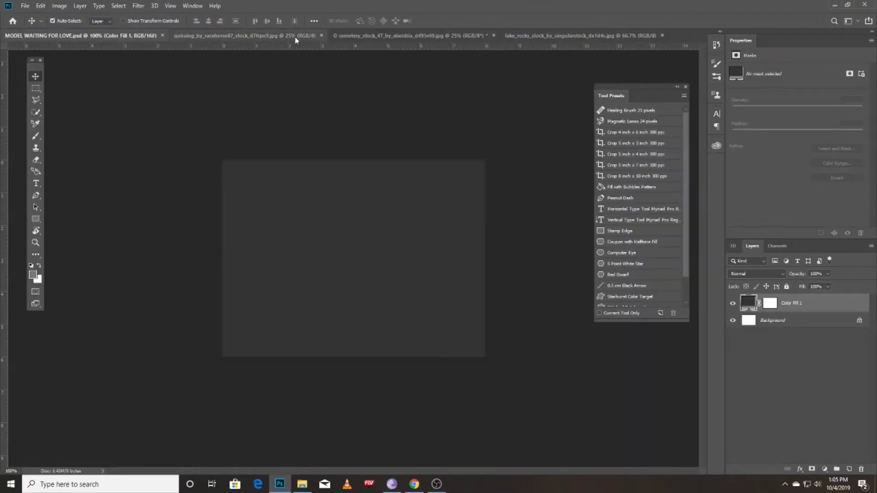
- Switch to the lake_rocks document and try moving its locked layer
click(294, 36)
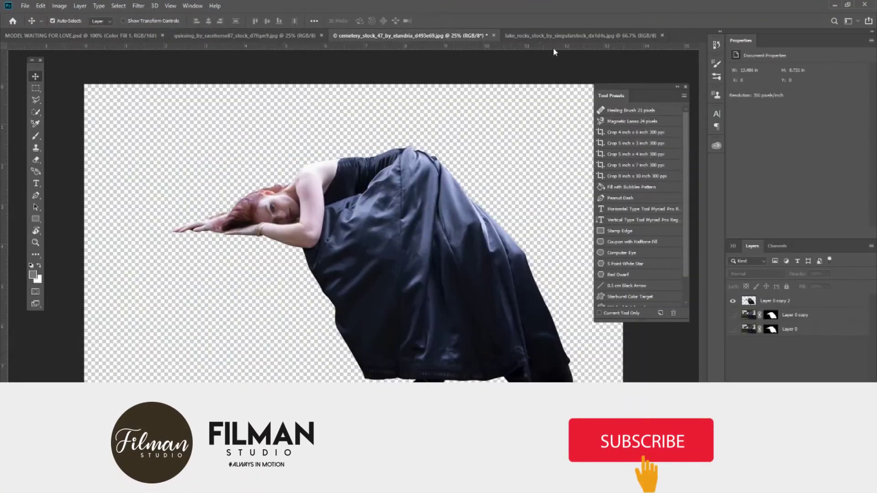
click(585, 35)
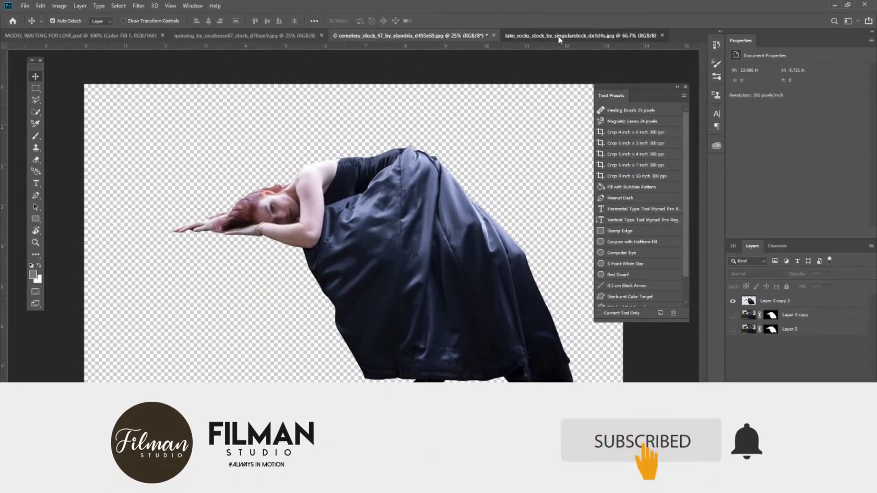
drag(399, 232, 329, 180)
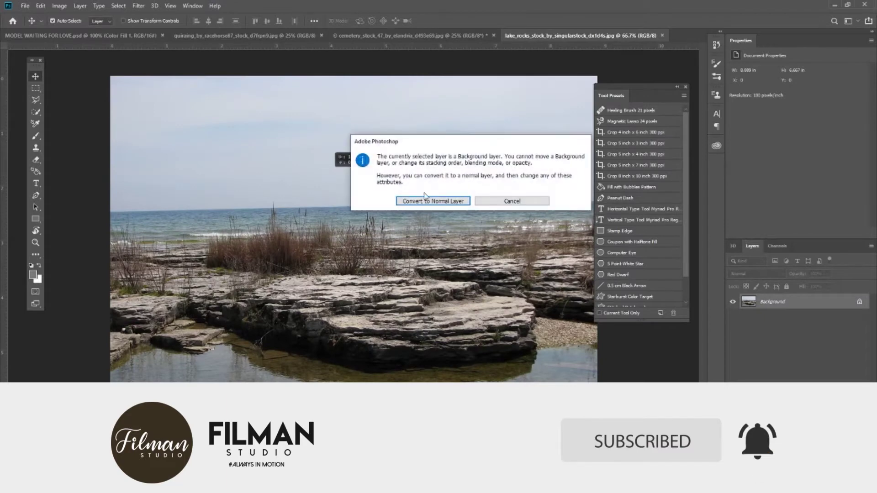
- Unlock the lake rocks Background and drag it into MODEL WAITING FOR LOVE as Layer 1
click(501, 200)
click(853, 308)
mouse_move(307, 196)
mouse_down()
mouse_move(299, 201)
mouse_move(401, 319)
mouse_move(402, 262)
mouse_up()
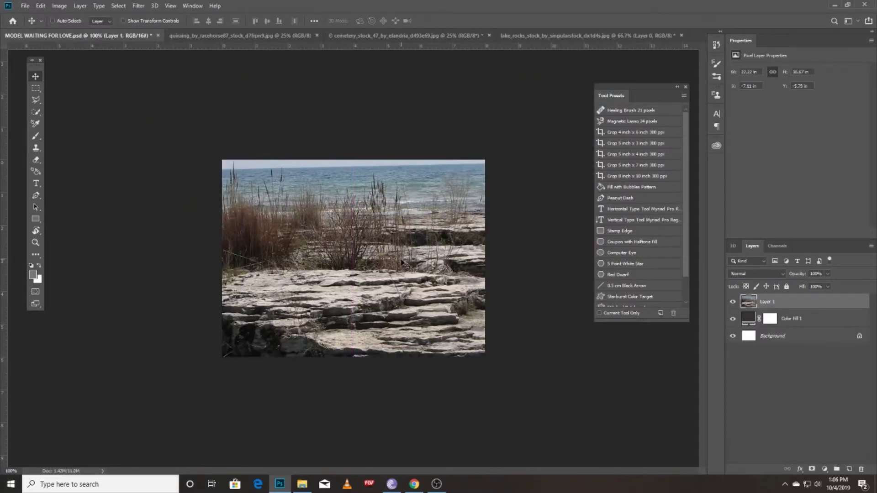
key(ctrl+t)
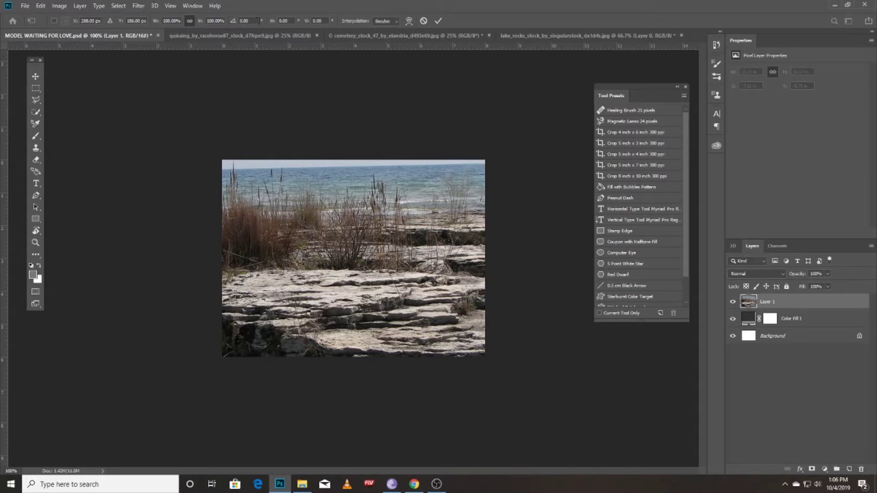
- Scale the lake layer to about 40%, move it down-left, and widen its bottom in perspective
drag(273, 22, 240, 30)
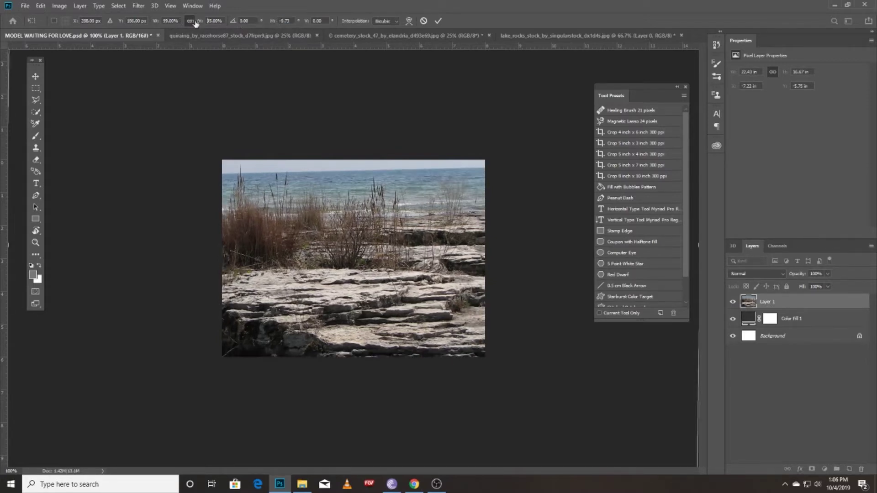
drag(196, 21, 174, 22)
drag(370, 163, 362, 172)
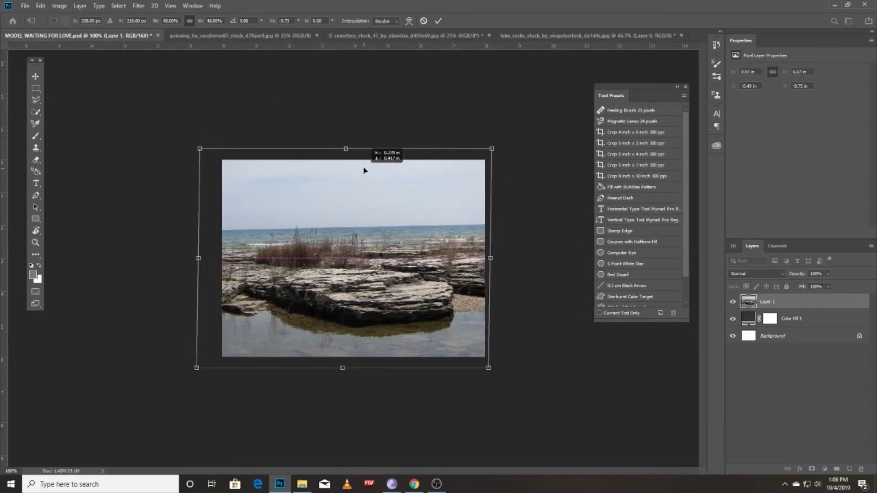
right_click(427, 306)
click(470, 354)
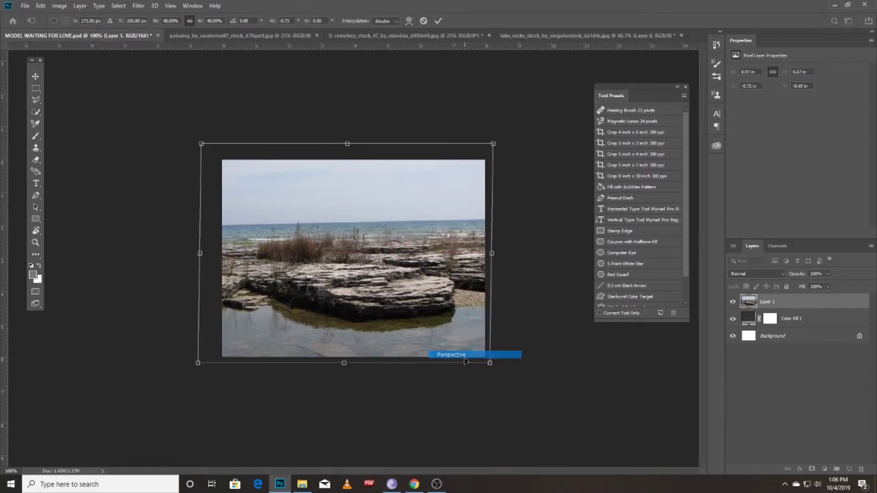
drag(492, 363, 506, 363)
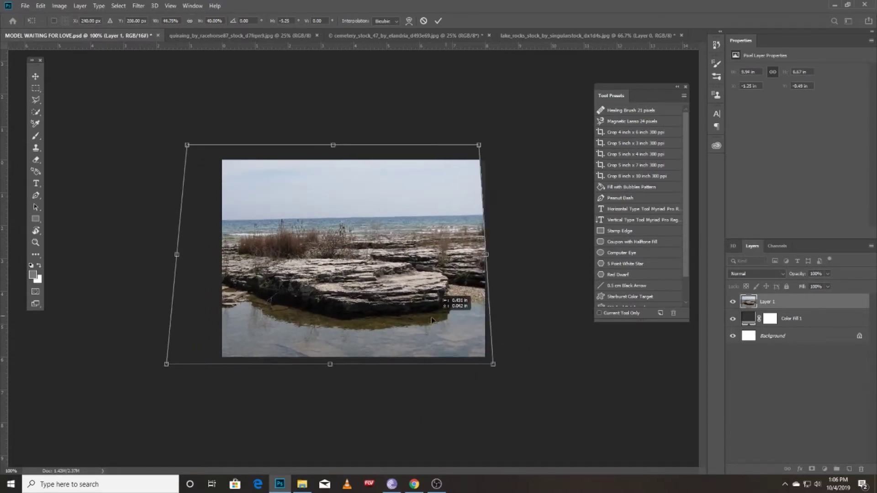
drag(450, 315, 440, 320)
- Squash the lake image's height, flip it horizontally, and commit the transform
right_click(430, 277)
click(429, 276)
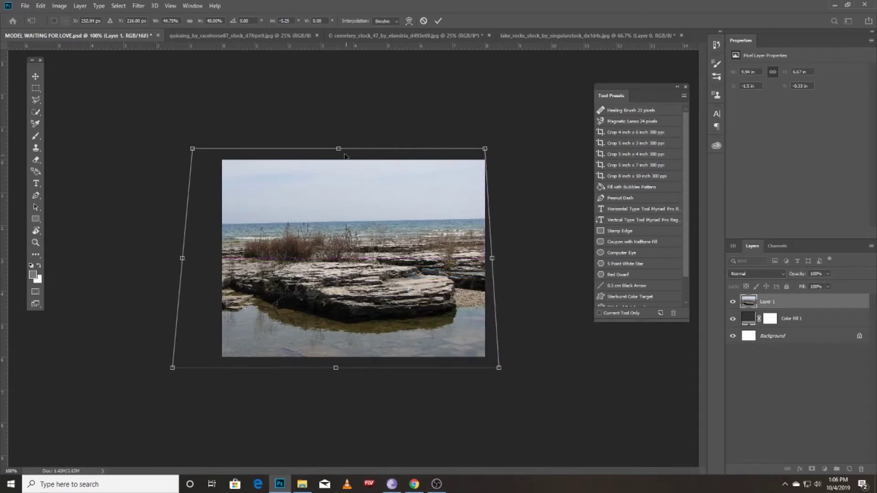
drag(341, 147, 346, 180)
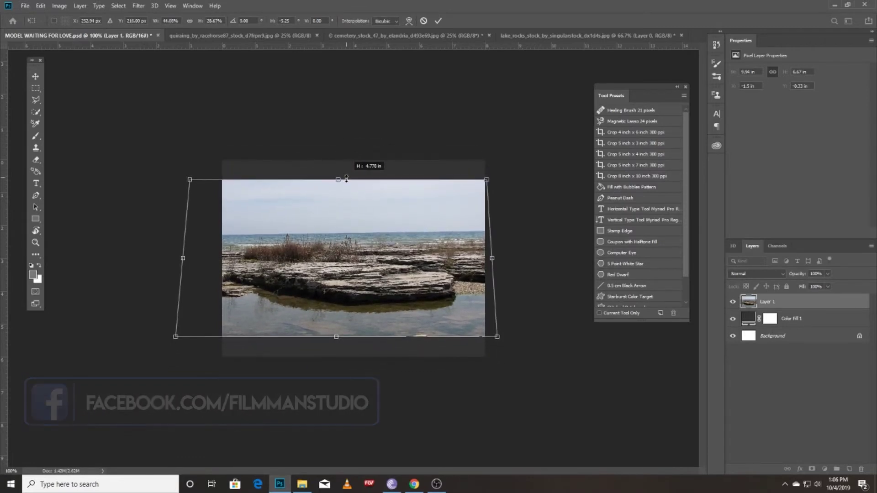
drag(379, 249, 381, 271)
drag(499, 359, 506, 360)
right_click(411, 295)
click(451, 409)
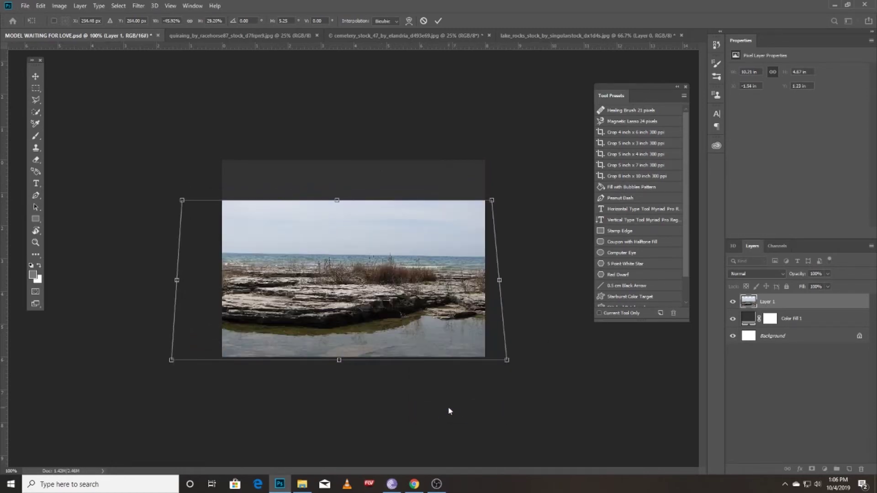
drag(396, 310, 415, 311)
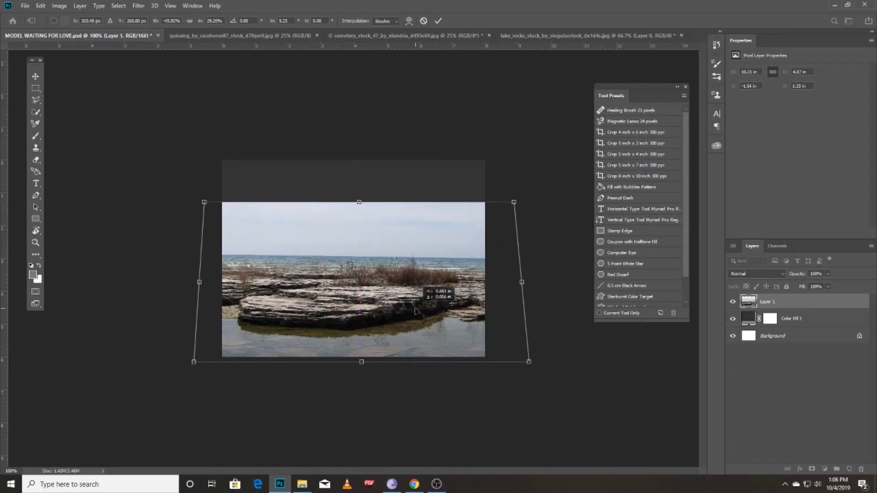
click(438, 21)
- Zoom in and out to inspect the transformed lake rocks image
key(ctrl+plus)
key(ctrl+plus)
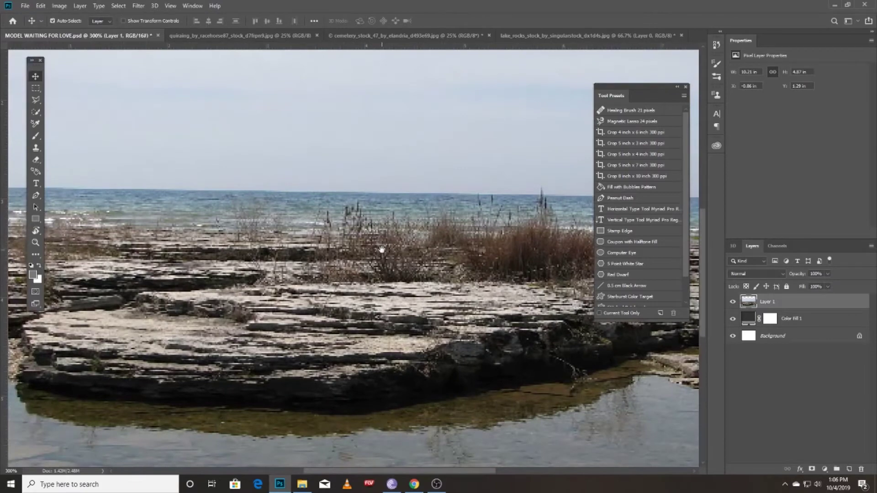
key(ctrl+minus)
key(ctrl+minus)
key(ctrl+plus)
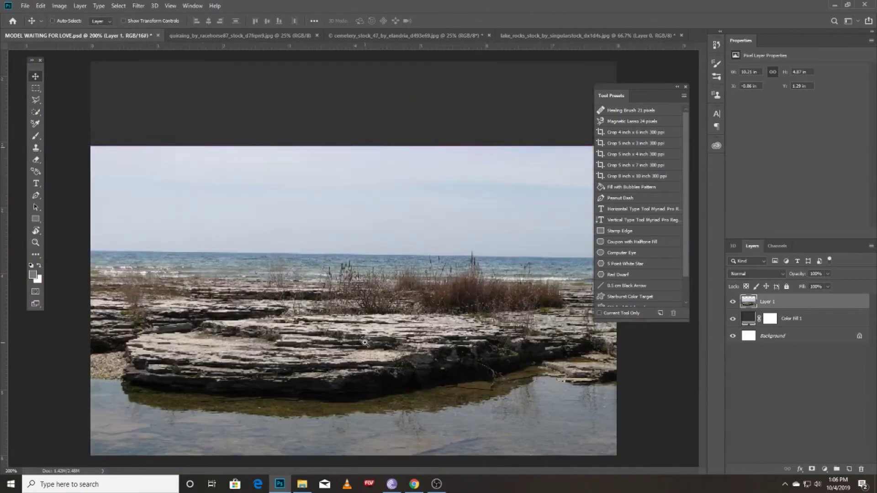
scroll(324, 373, down, 3)
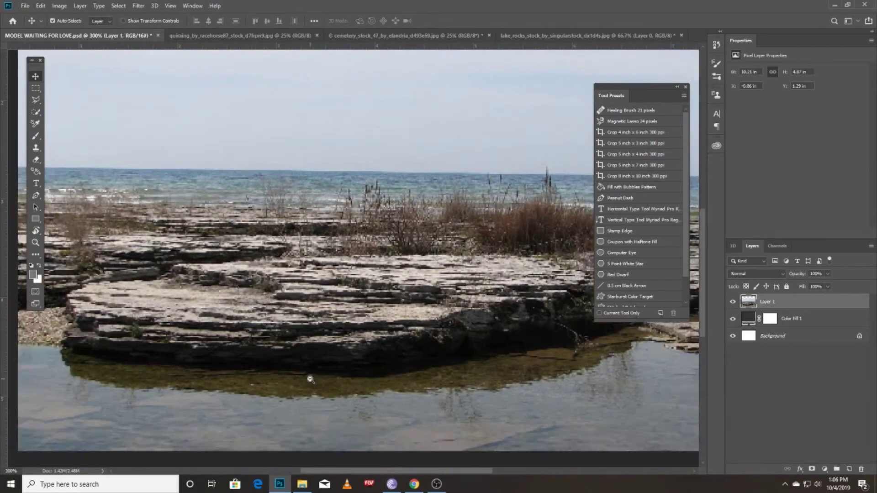
key(ctrl+minus)
click(22, 7)
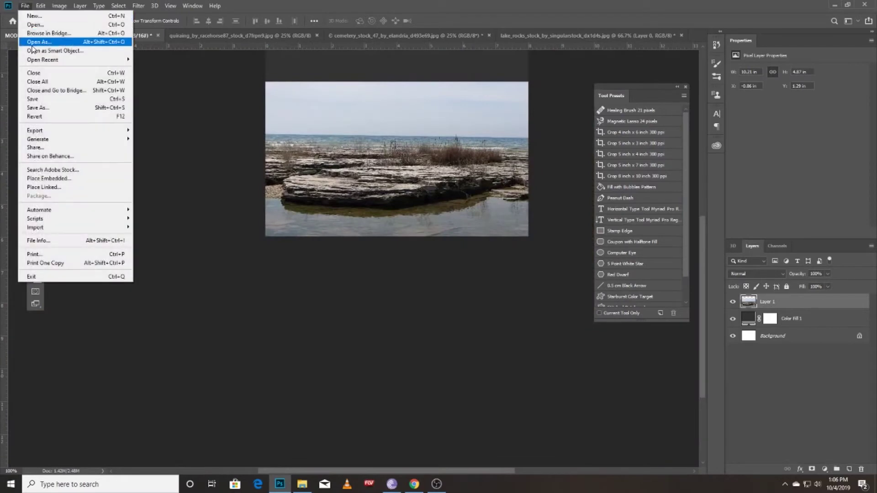
- Create a new 8 × 6 inch document at 300 ppi resolution
click(27, 15)
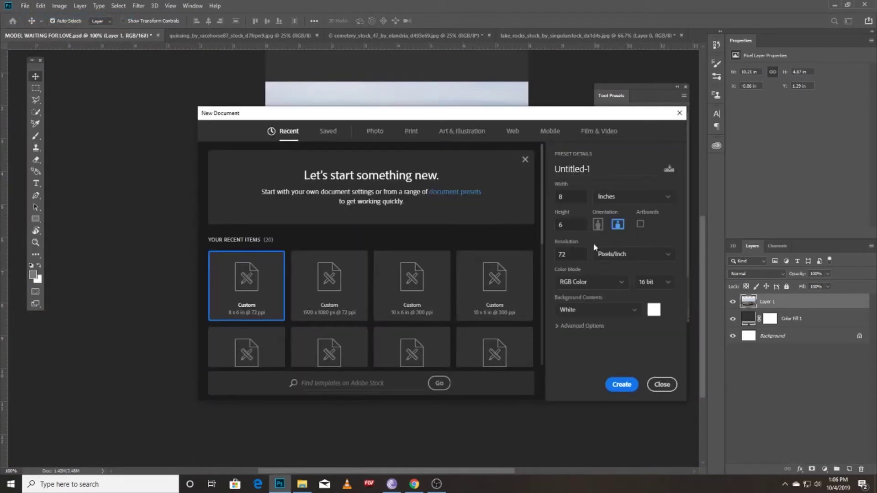
text(300)
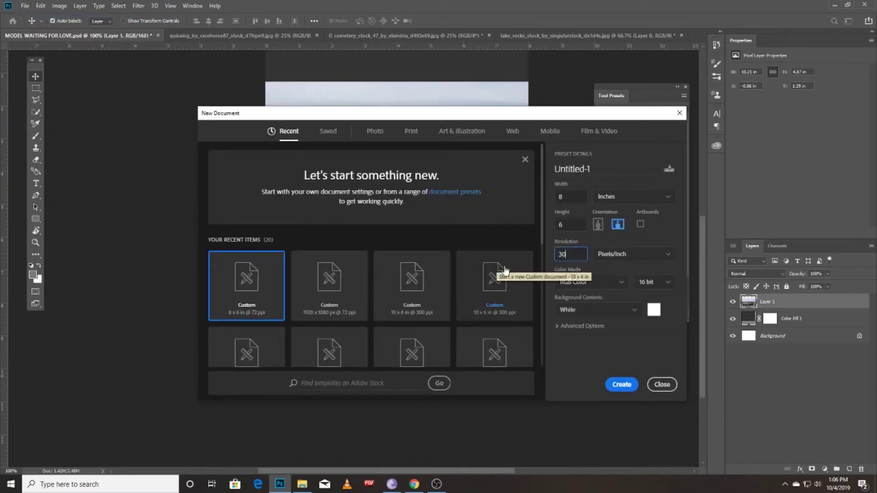
click(627, 385)
- Close the MODEL WAITING FOR LOVE document, confirming the close prompt
click(132, 36)
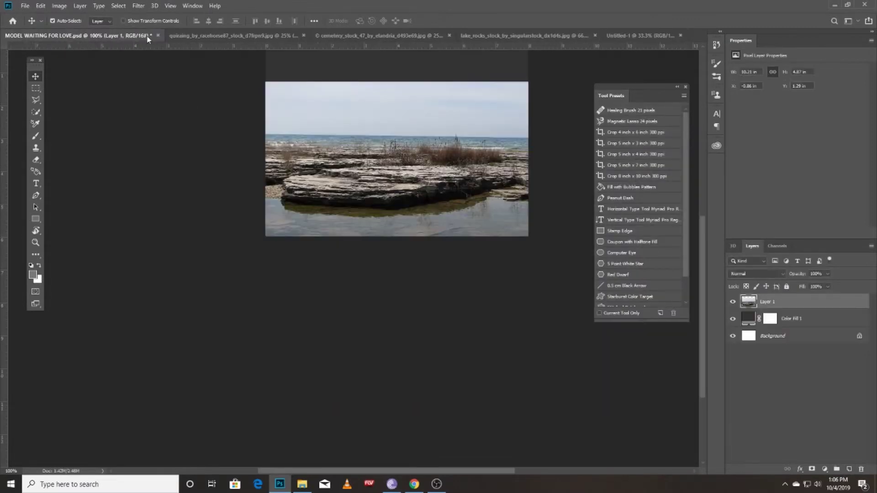
click(158, 36)
click(447, 186)
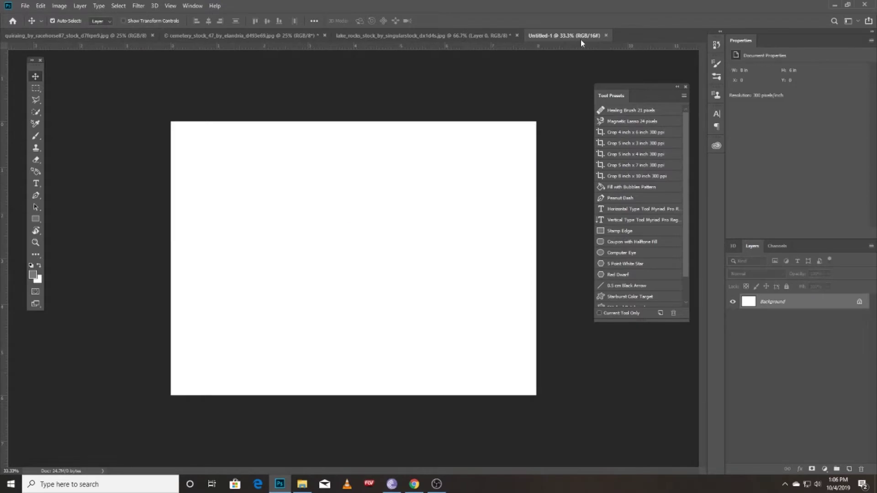
- Bring the lake rocks photo into Untitled-1 as Layer 1 and position it on the canvas
click(425, 35)
mouse_move(387, 182)
mouse_down()
mouse_move(559, 30)
mouse_move(390, 285)
mouse_up()
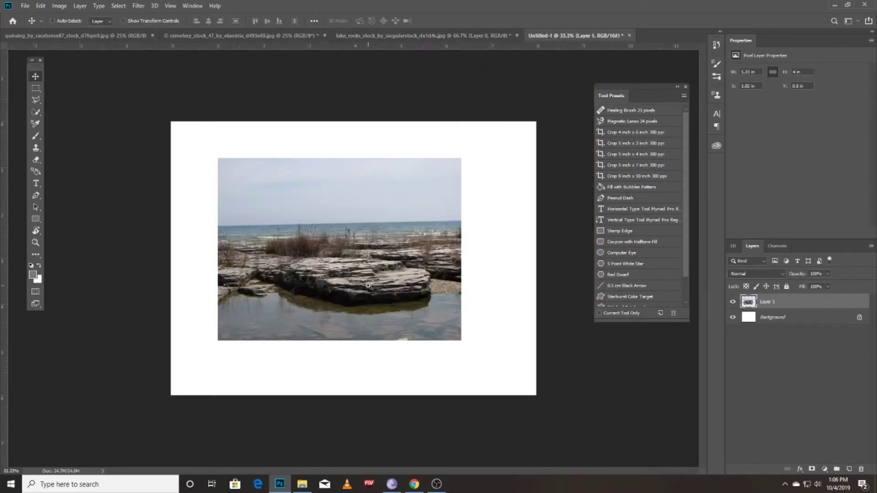
scroll(368, 286, up, 1)
scroll(368, 285, up, 3)
scroll(367, 284, down, 2)
scroll(367, 283, down, 1)
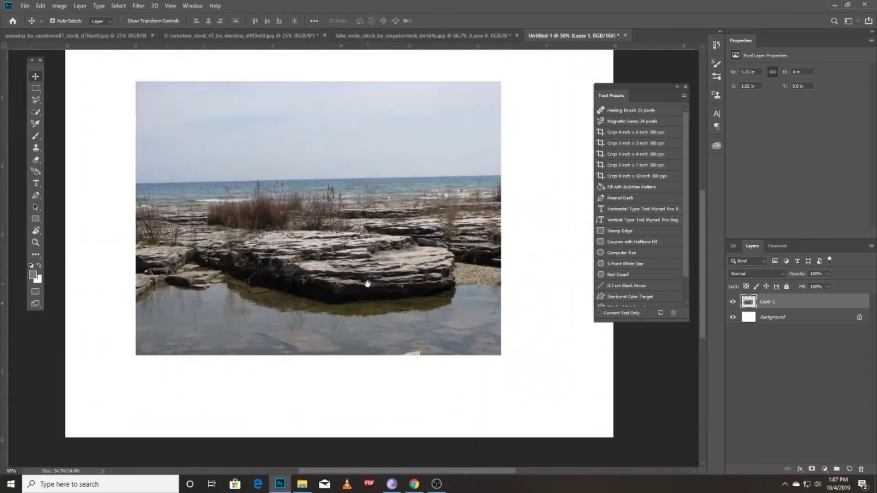
key(ctrl+t)
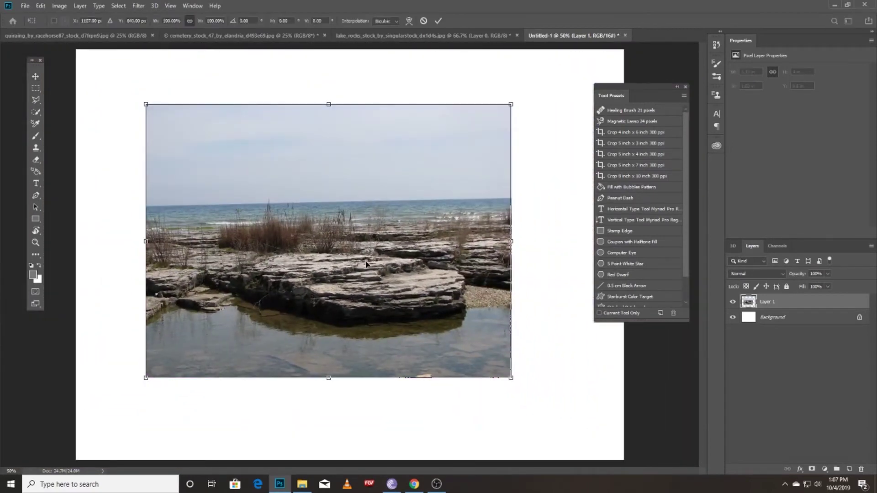
scroll(366, 260, down, 2)
drag(374, 252, 385, 259)
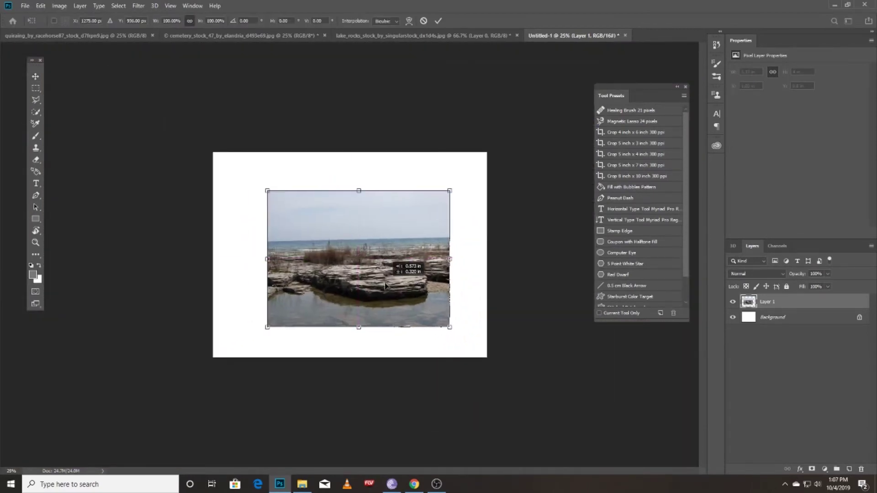
key(ctrl+r)
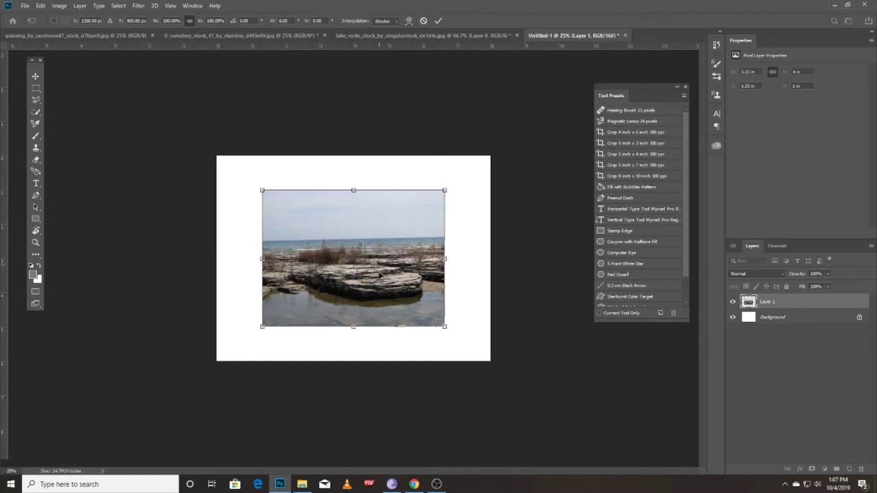
- Flip the rocks photo horizontally, enlarge it to cover the canvas width, and lower its top edge
right_click(375, 273)
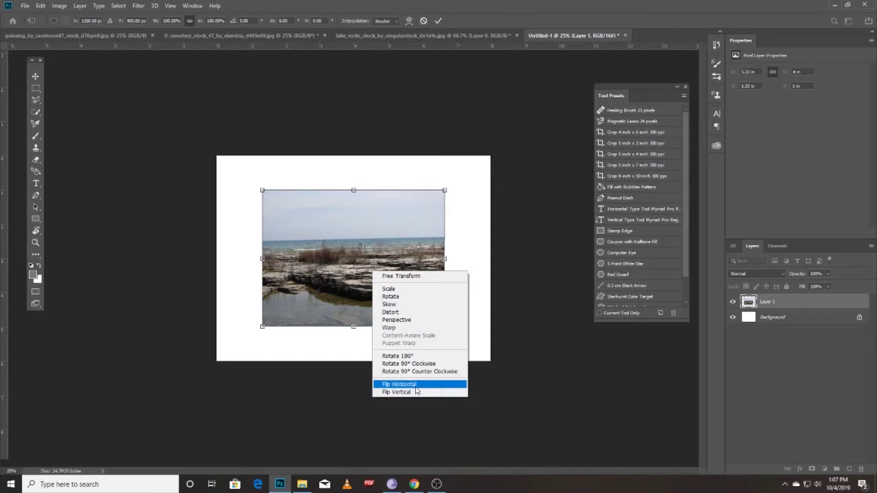
click(417, 384)
drag(444, 327, 497, 365)
mouse_move(268, 371)
mouse_down()
mouse_move(220, 406)
mouse_move(237, 355)
mouse_up()
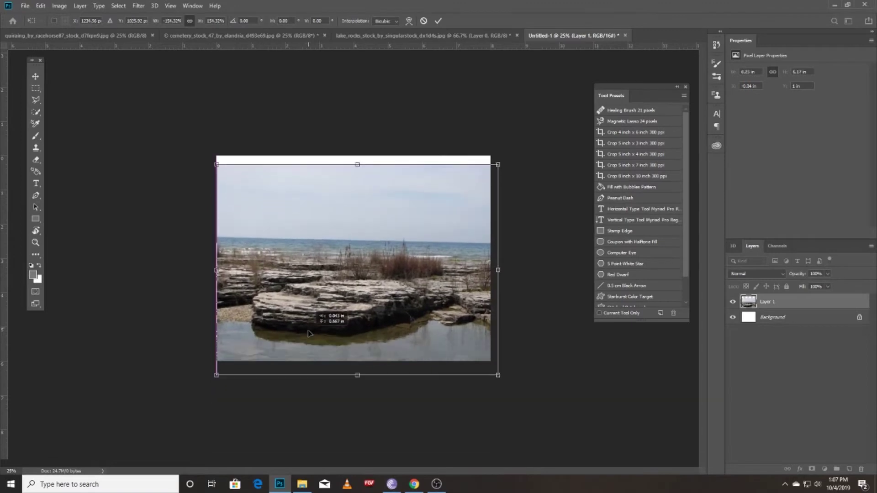
right_click(319, 310)
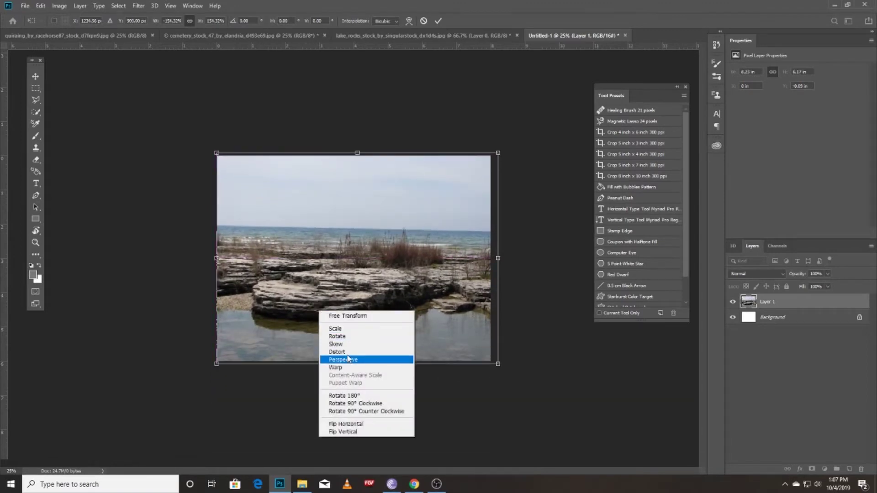
click(368, 277)
drag(355, 148, 355, 148)
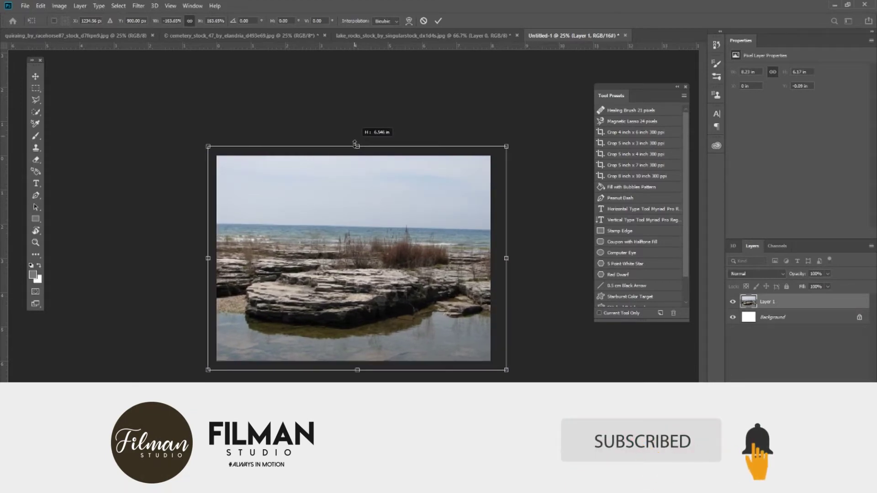
drag(355, 149, 357, 173)
- Widen the photo's bottom with a perspective transform and commit it
right_click(497, 325)
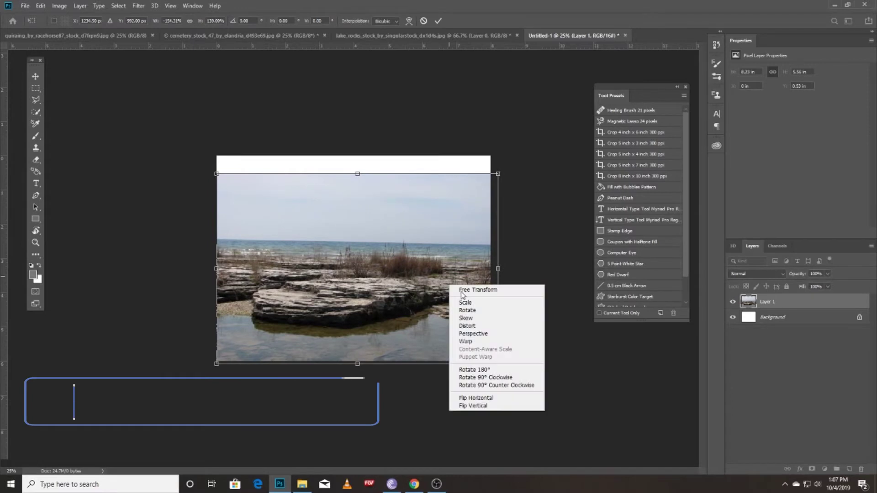
click(507, 333)
drag(498, 366, 518, 364)
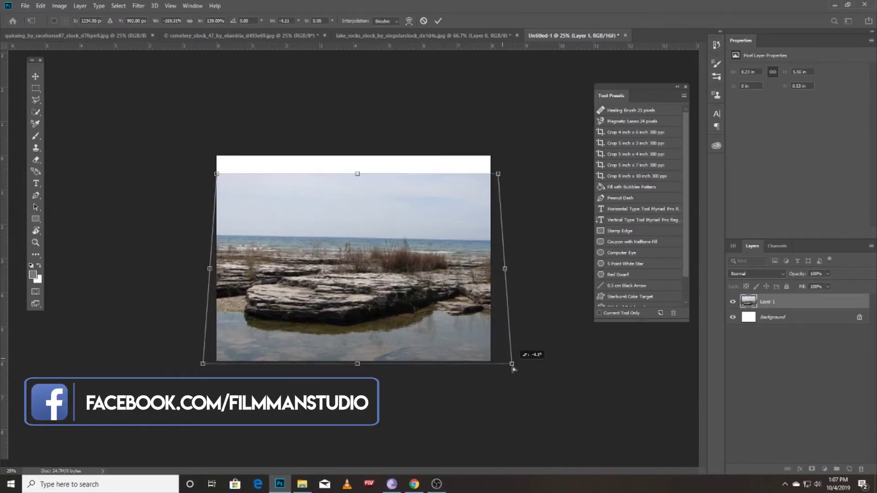
mouse_move(460, 336)
mouse_down()
mouse_move(459, 325)
mouse_move(458, 335)
mouse_up()
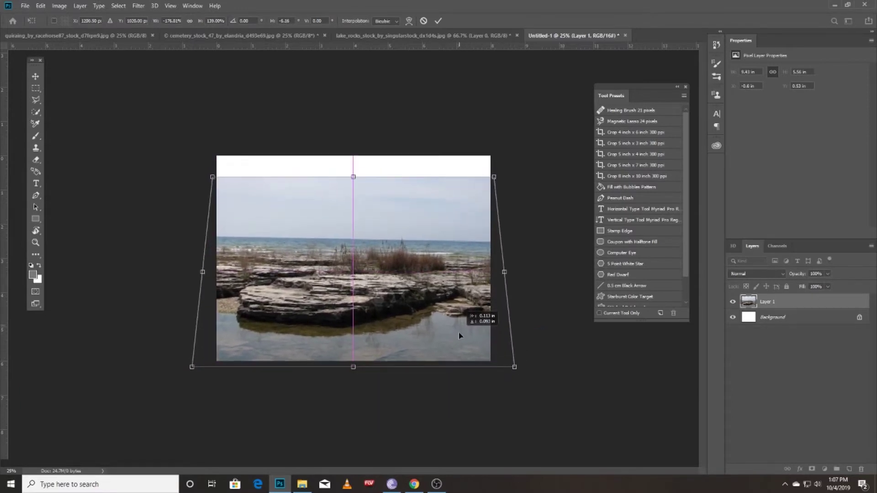
click(437, 20)
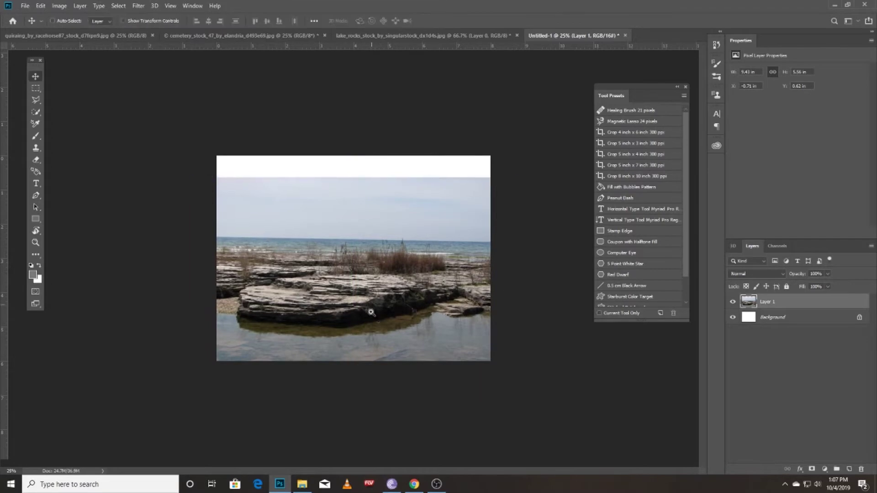
- Zoom in to inspect the rocks, then zoom out and recentre the canvas
ctrl+click(369, 312)
ctrl+click(369, 312)
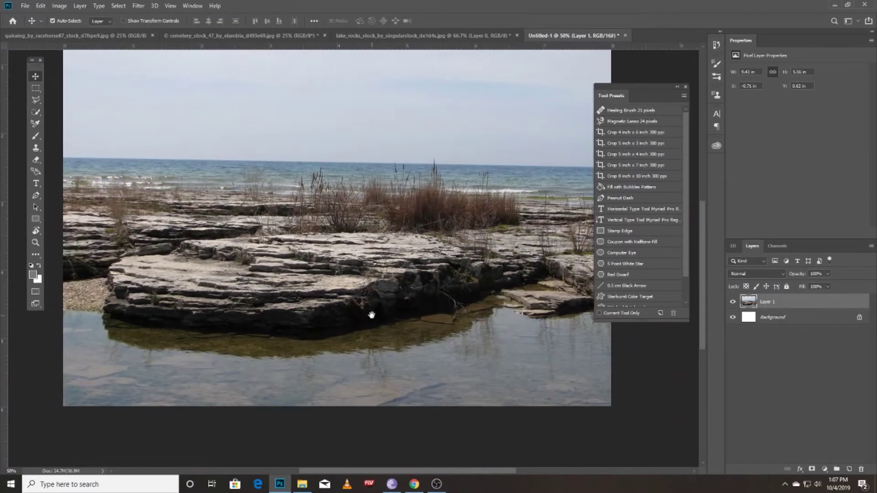
drag(371, 290, 382, 319)
ctrl+alt+click(383, 318)
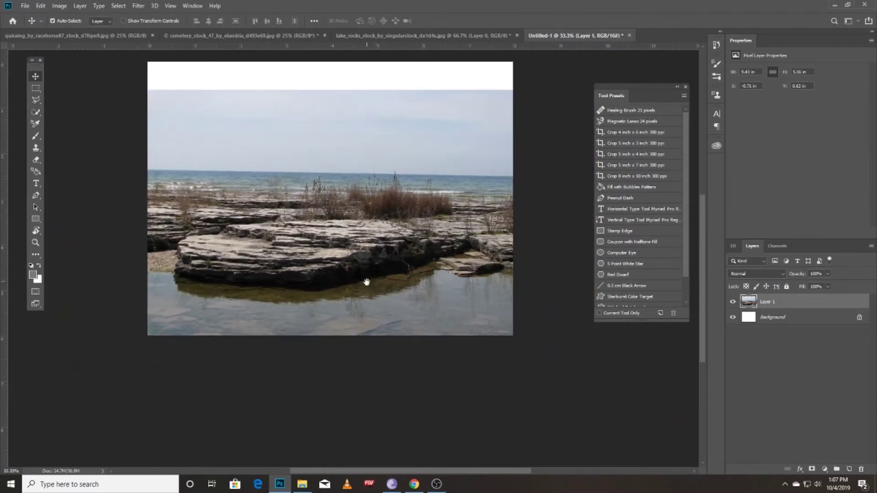
drag(356, 272, 379, 271)
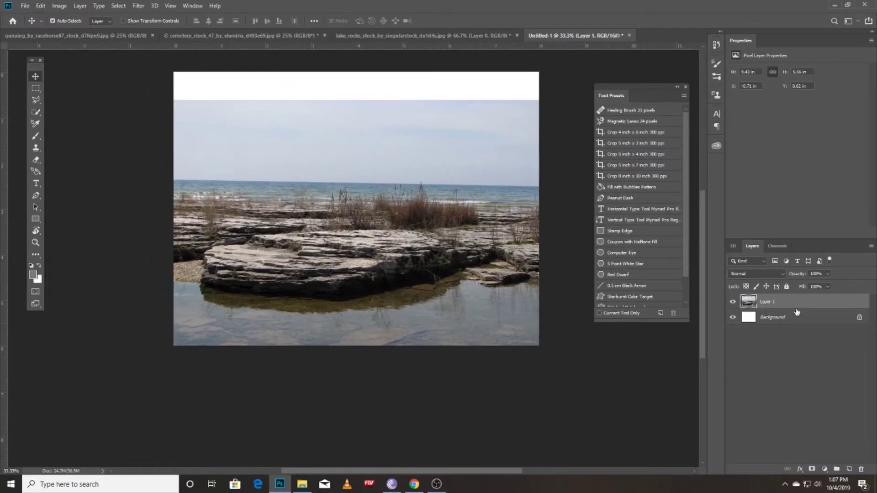
- Add a layer mask to Layer 1 and set up a black-to-transparent gradient
click(811, 468)
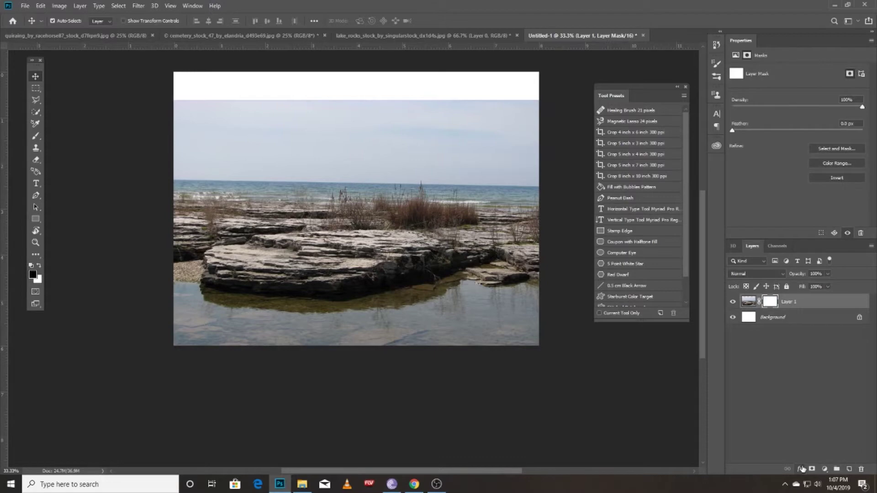
key(g)
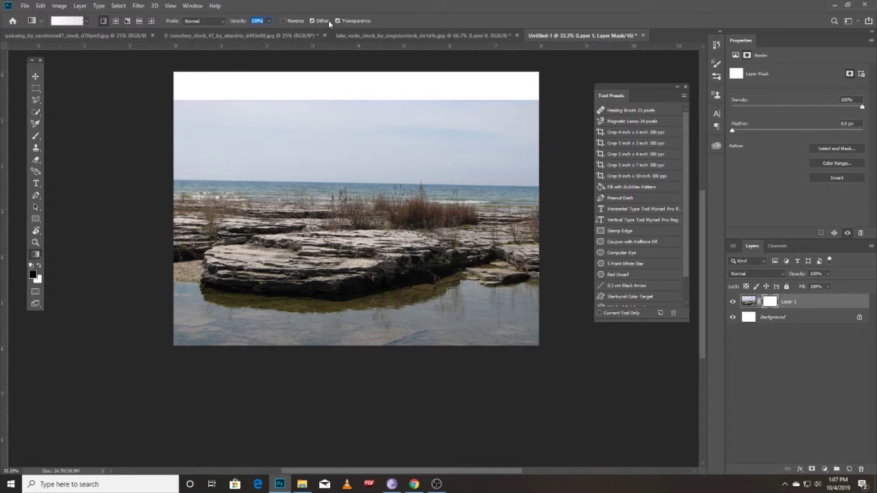
drag(385, 138, 397, 220)
click(69, 21)
double_click(598, 268)
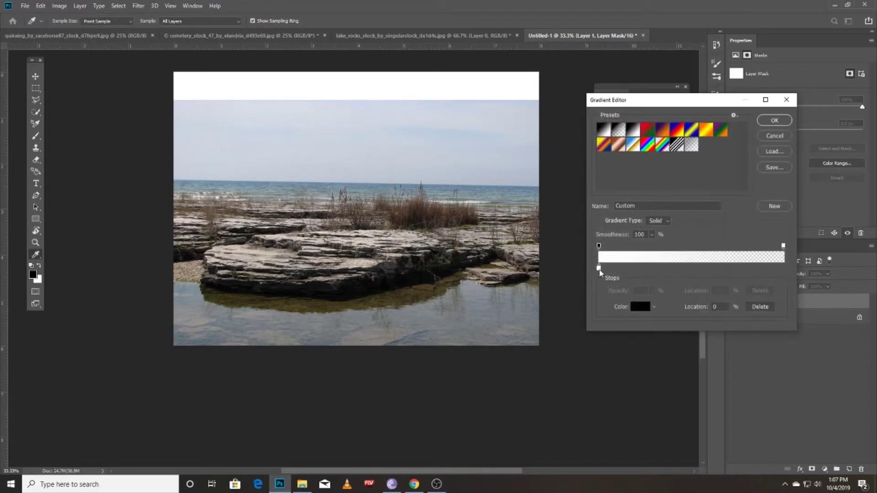
click(805, 116)
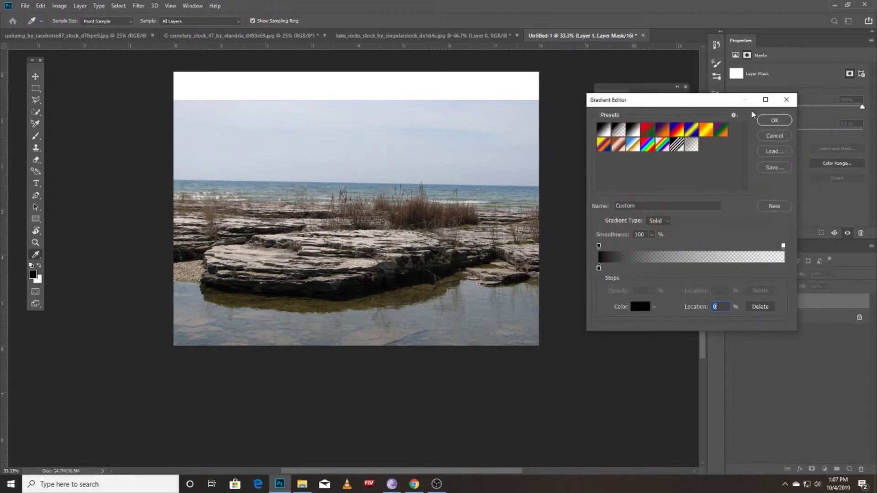
click(775, 121)
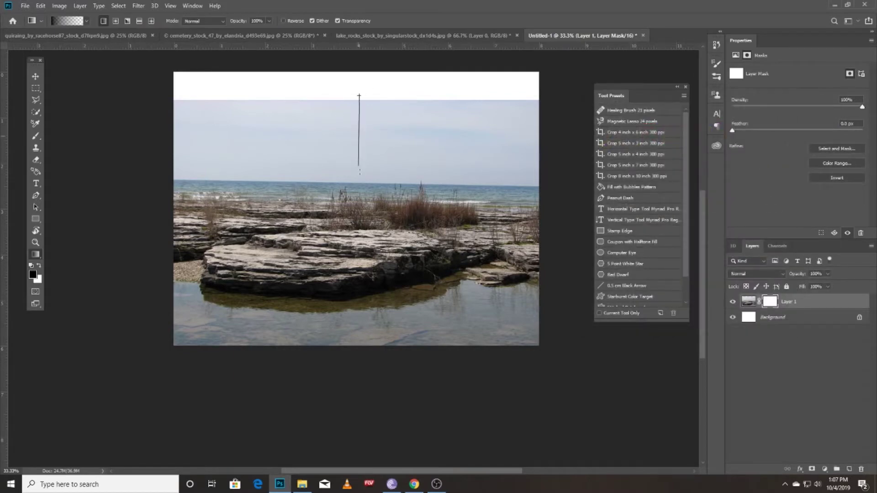
- Drag gradients down over the horizon so the sky and sea fade into white
drag(365, 218, 365, 222)
drag(365, 109, 365, 109)
drag(361, 186, 364, 137)
drag(361, 271, 367, 172)
mouse_move(363, 141)
mouse_down()
mouse_move(354, 153)
mouse_move(357, 224)
mouse_up()
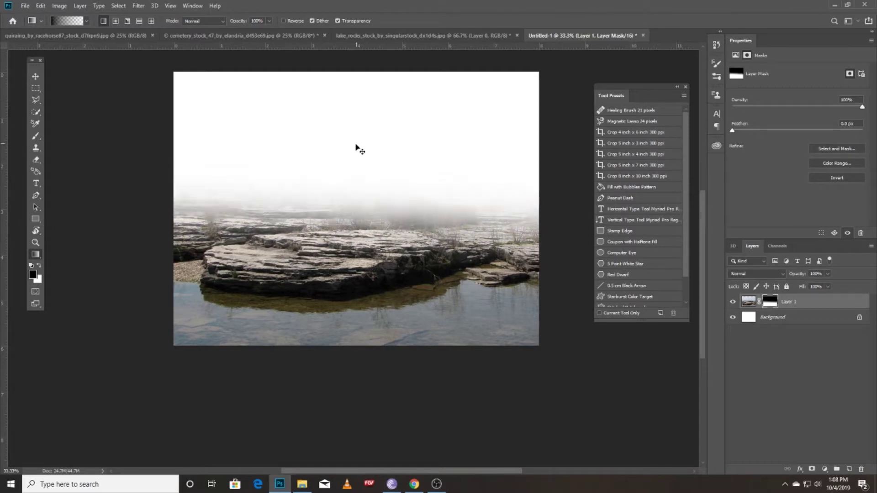
- Lower the gradient opacity and add softer fog across the horizon and rocks
drag(237, 21, 225, 26)
drag(358, 149, 358, 149)
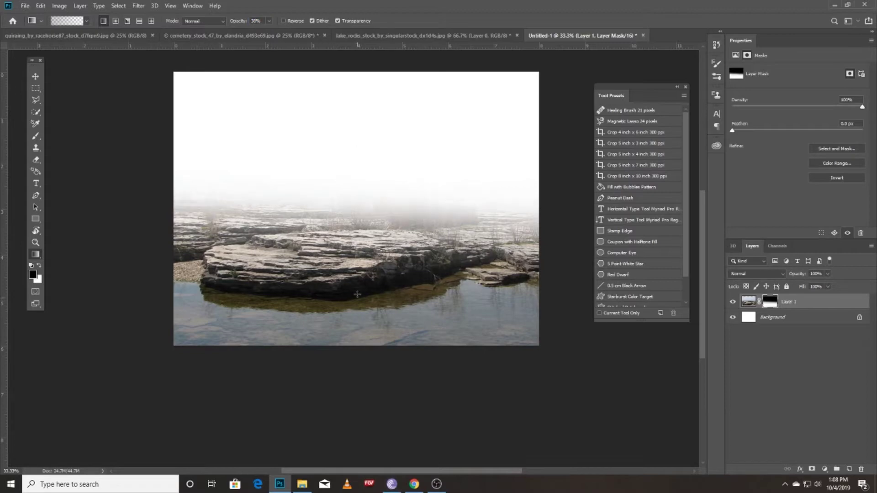
drag(346, 272, 345, 272)
click(35, 77)
ctrl+click(378, 200)
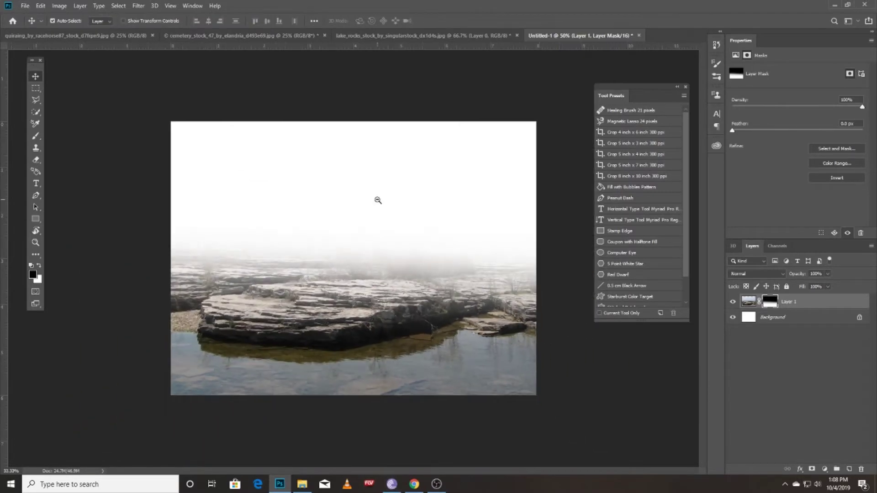
click(788, 317)
- Add a Solid Color fill layer with a near-black tone sampled from the rocks
click(812, 469)
click(828, 469)
click(813, 308)
click(436, 304)
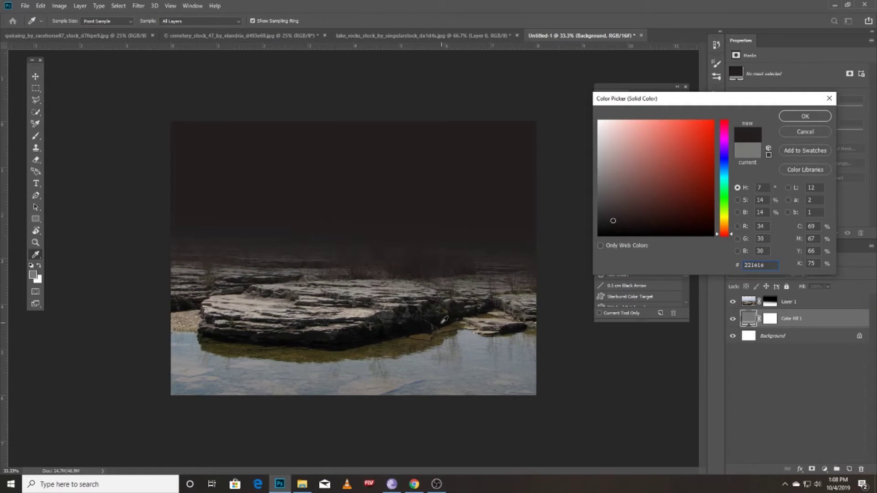
click(444, 319)
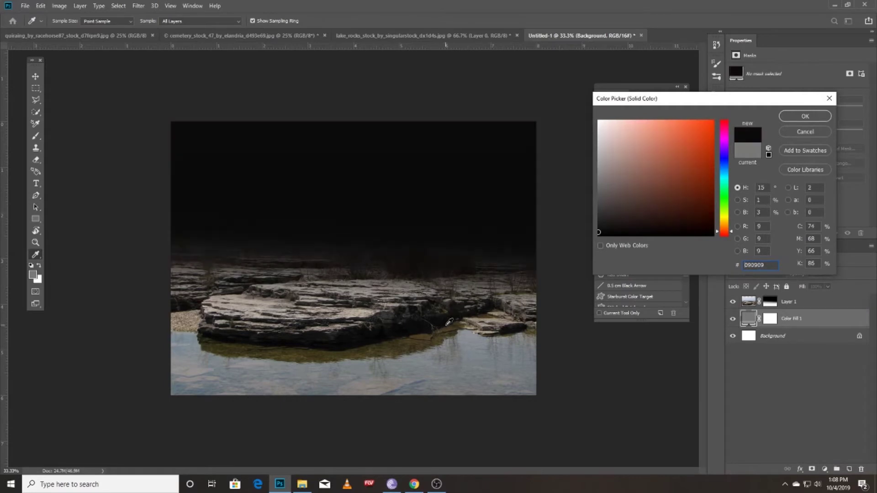
click(820, 119)
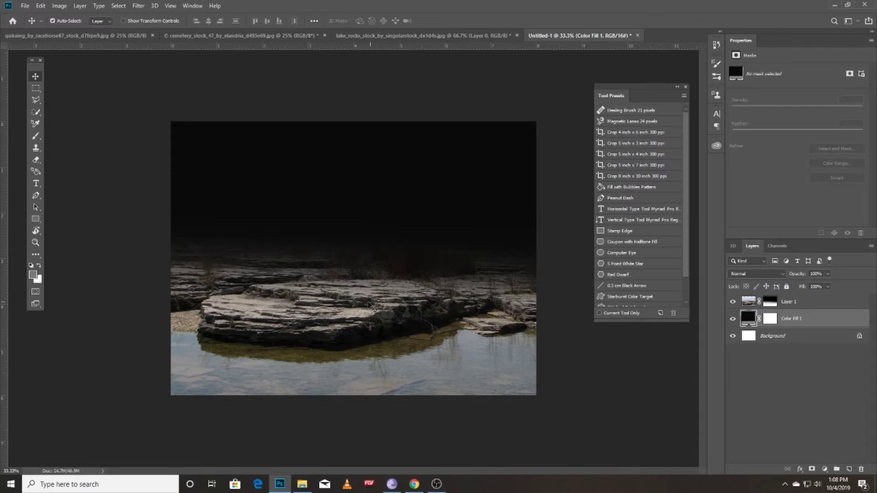
- Change the fill colour to dark brown 242010 sampled from the rocks
double_click(753, 319)
click(401, 343)
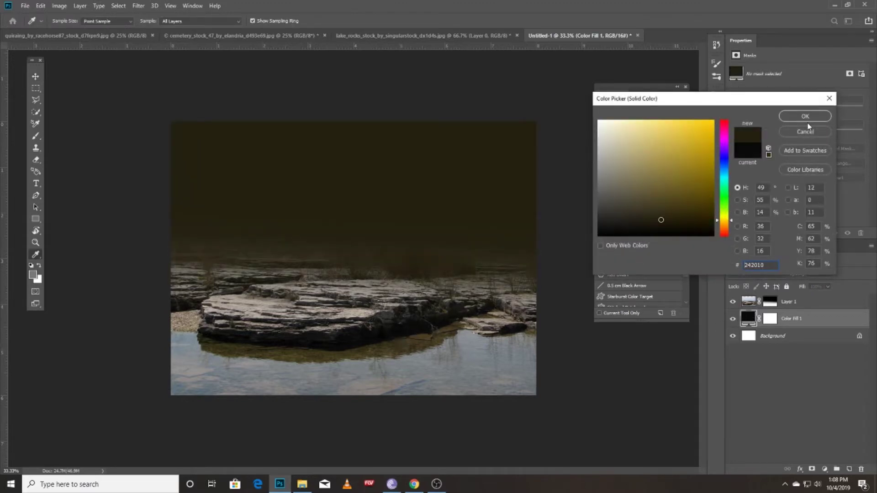
click(803, 118)
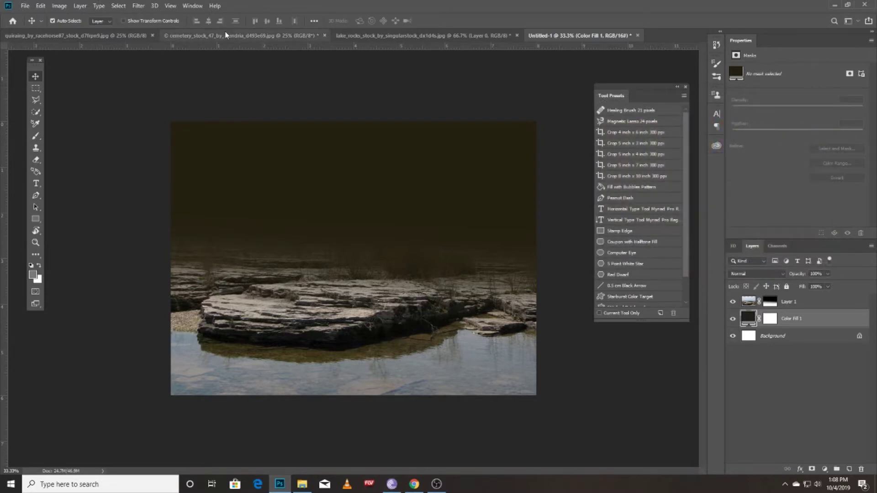
- Close the lake rocks source document
click(229, 35)
click(400, 35)
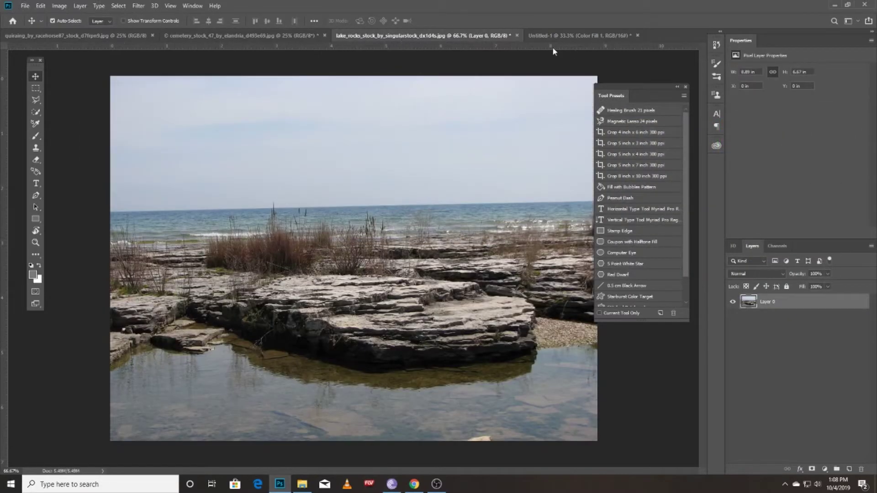
click(517, 36)
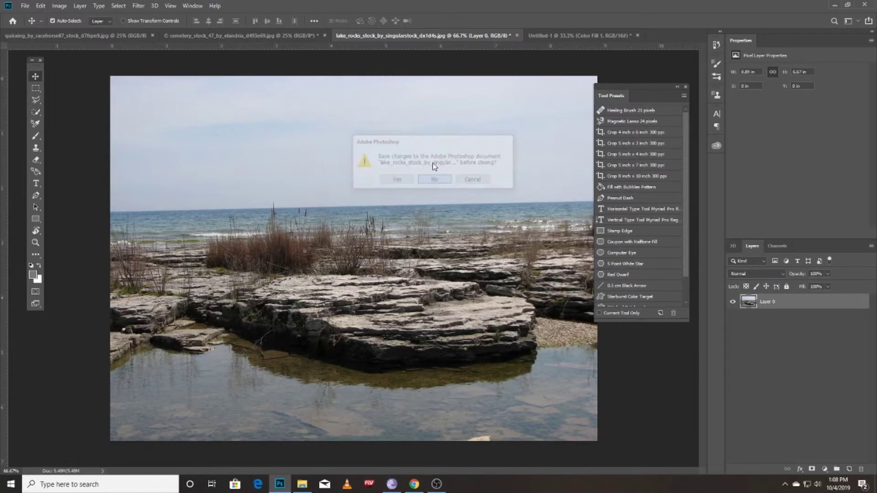
- Discard the lake rocks changes and drag the Quiraing landscape into Untitled-1
click(436, 182)
click(91, 36)
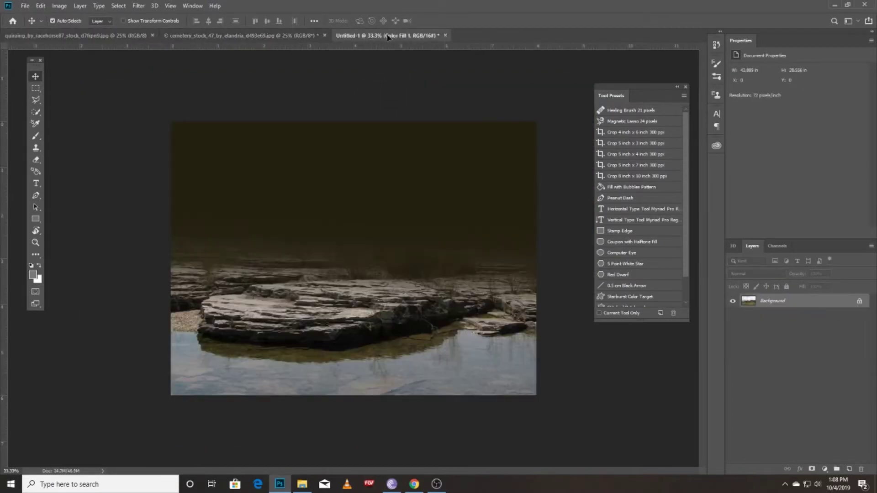
drag(387, 36, 399, 235)
- Scale and position Layer 2 behind the rocks with Free Transform, then add a mask
key(ctrl+t)
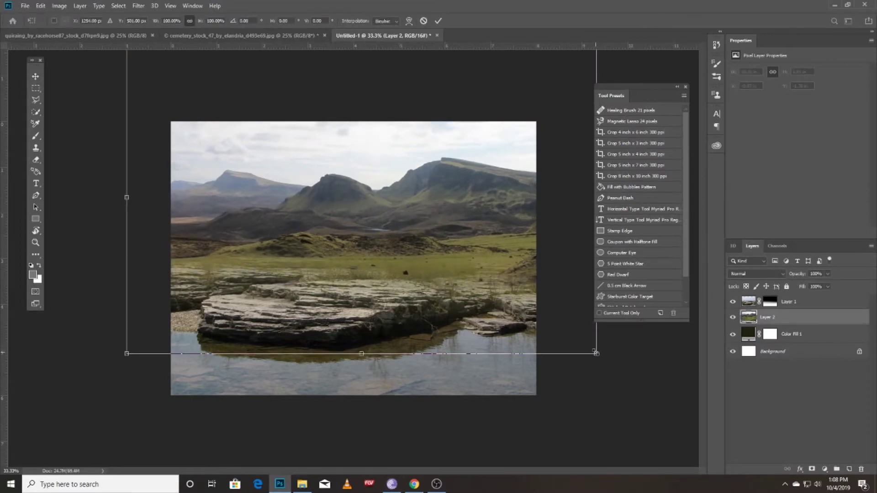
drag(596, 353, 533, 316)
drag(472, 260, 471, 267)
drag(525, 323, 556, 344)
drag(452, 290, 449, 275)
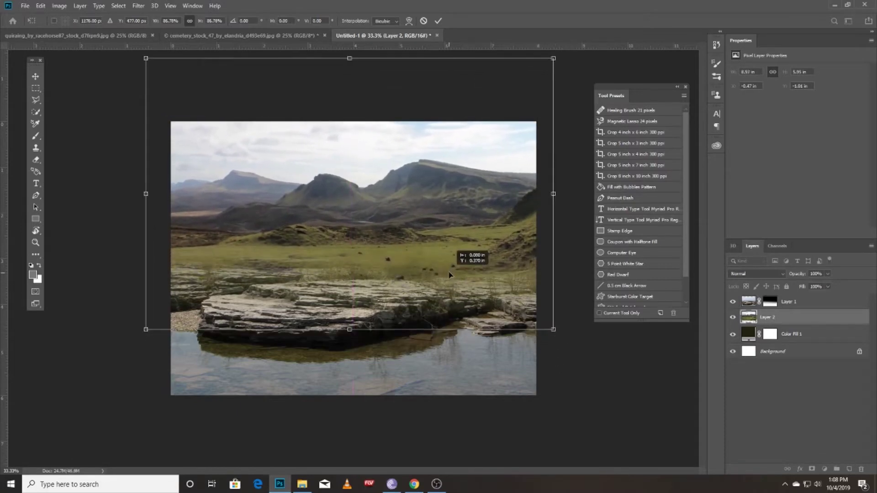
drag(449, 275, 453, 270)
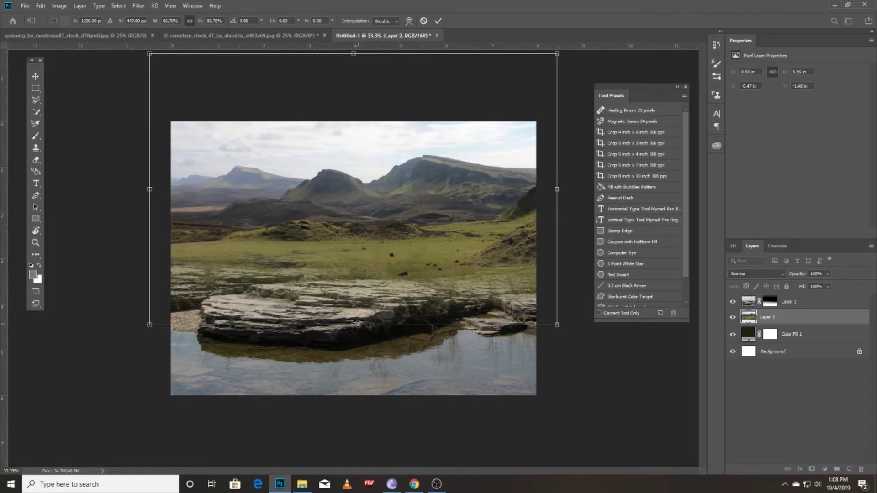
drag(355, 324, 353, 284)
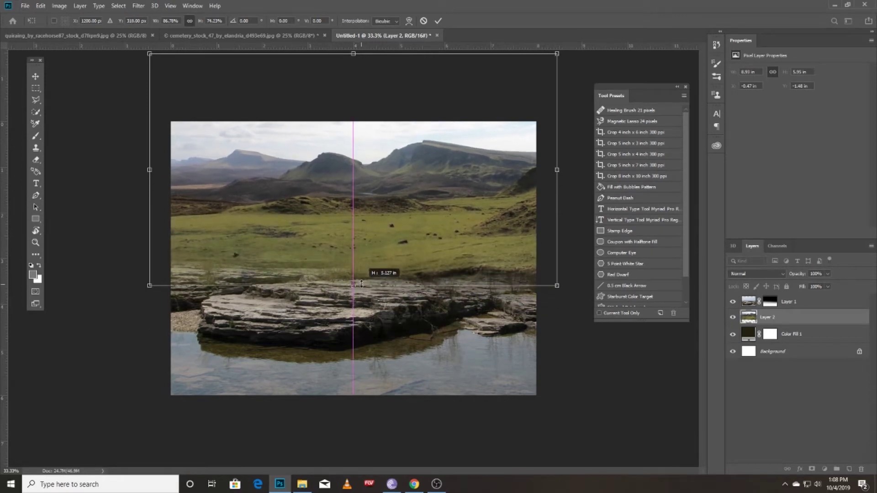
drag(401, 250, 403, 310)
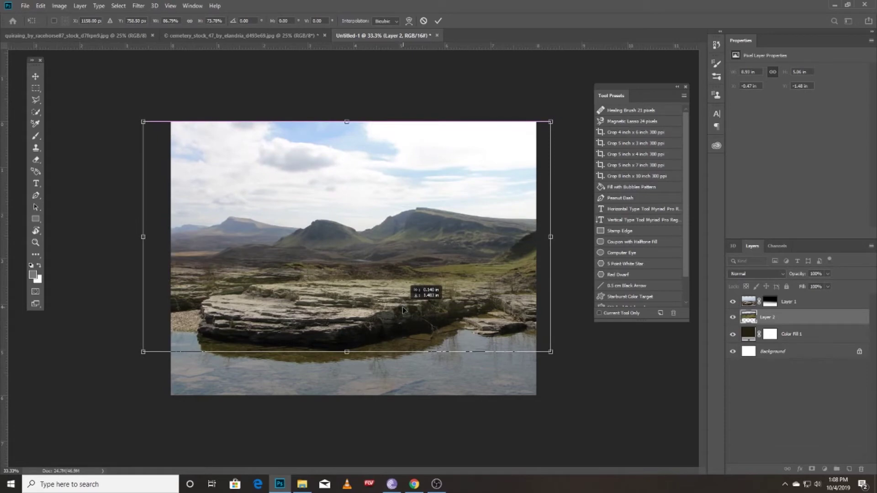
drag(403, 310, 403, 309)
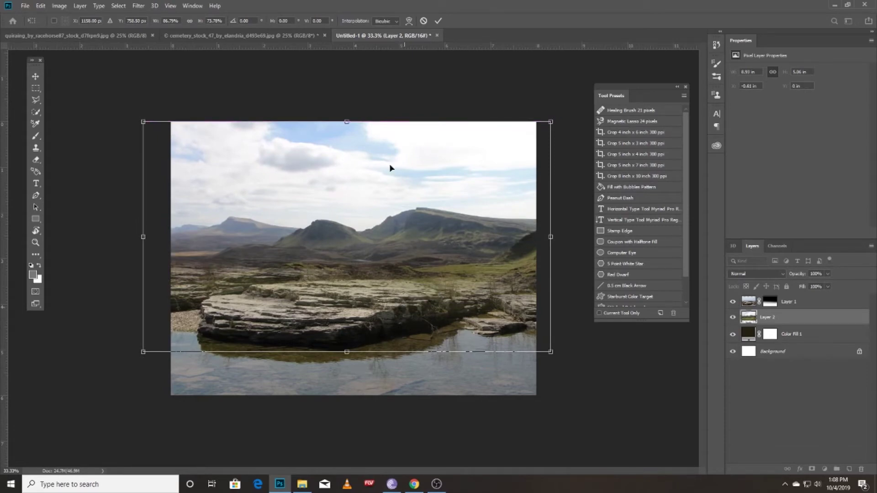
click(437, 21)
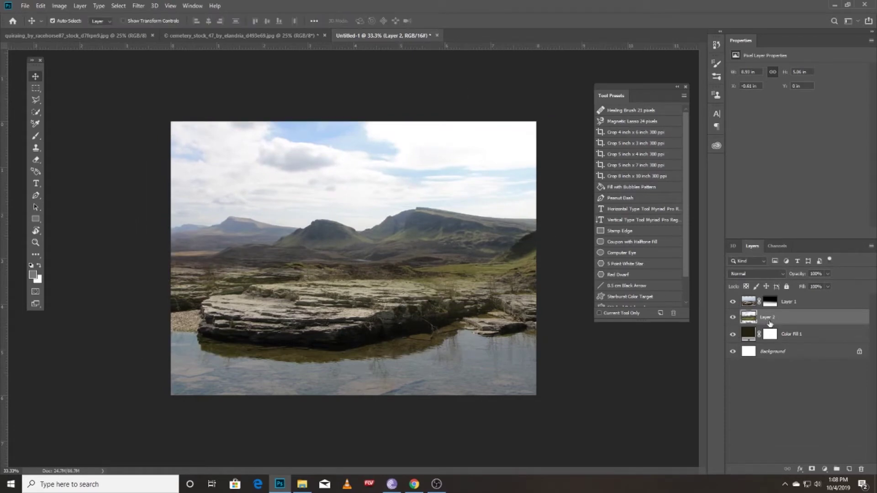
click(812, 469)
- Paint Layer 1's mask at 100% opacity in white and black to blend rocks into the mountains
key(b)
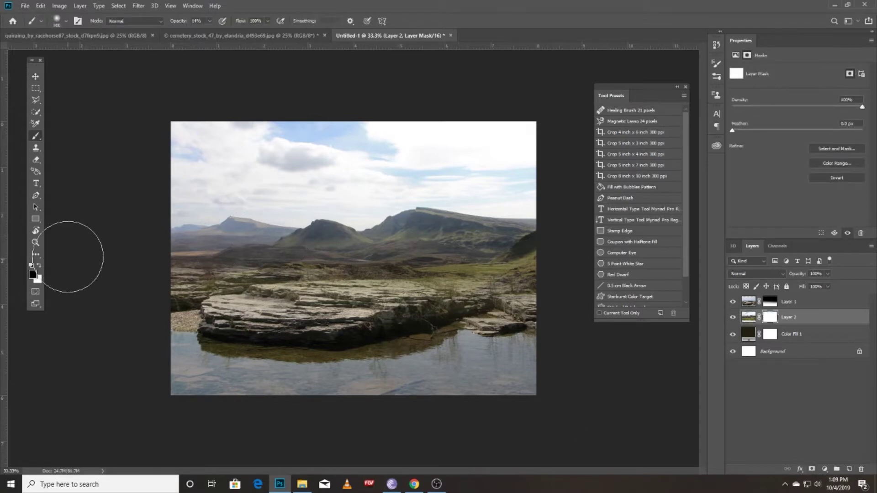
click(38, 266)
click(770, 302)
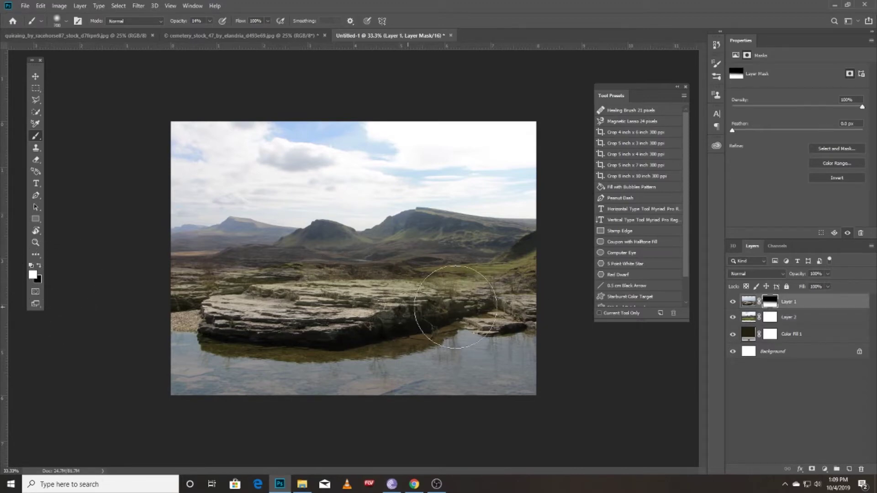
drag(175, 21, 333, 55)
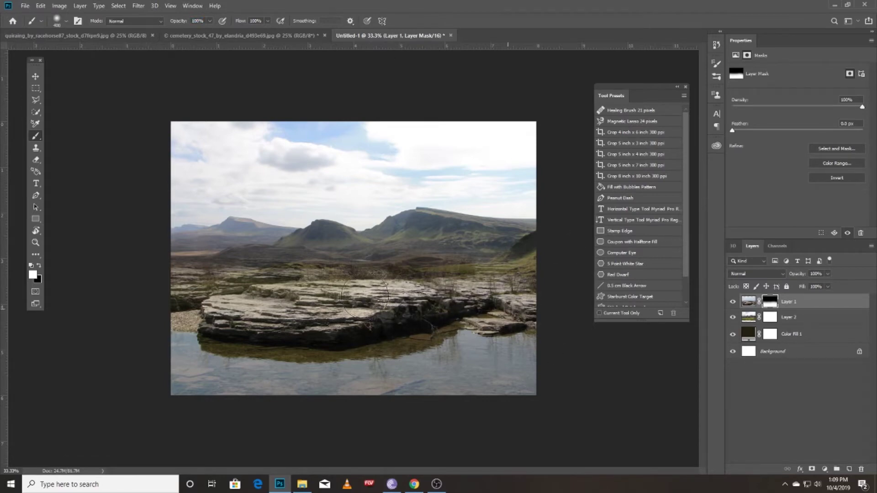
drag(534, 288, 137, 292)
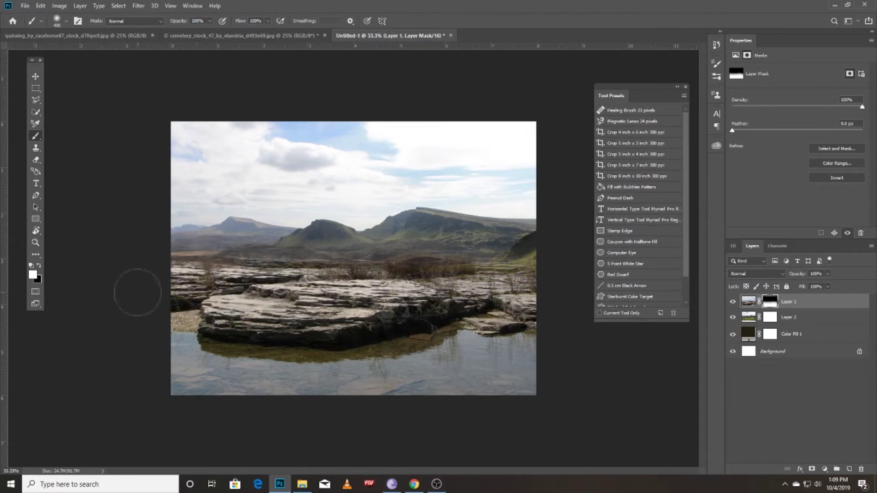
key(x)
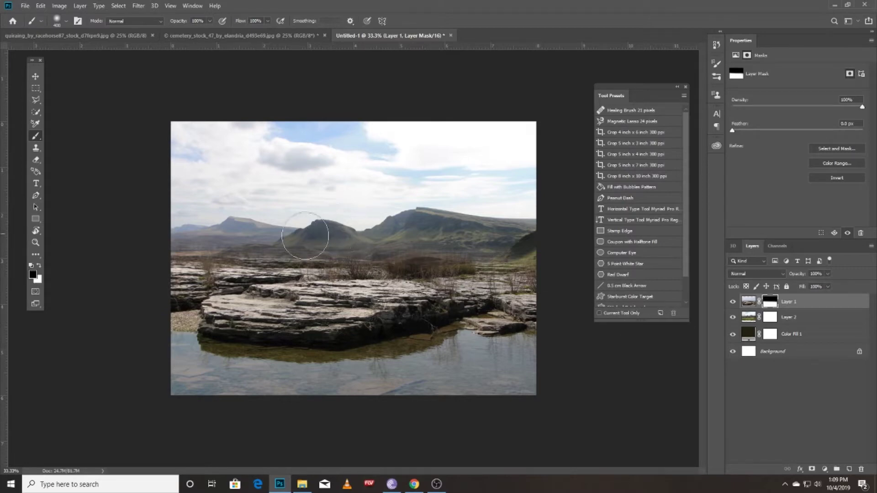
drag(320, 234, 167, 234)
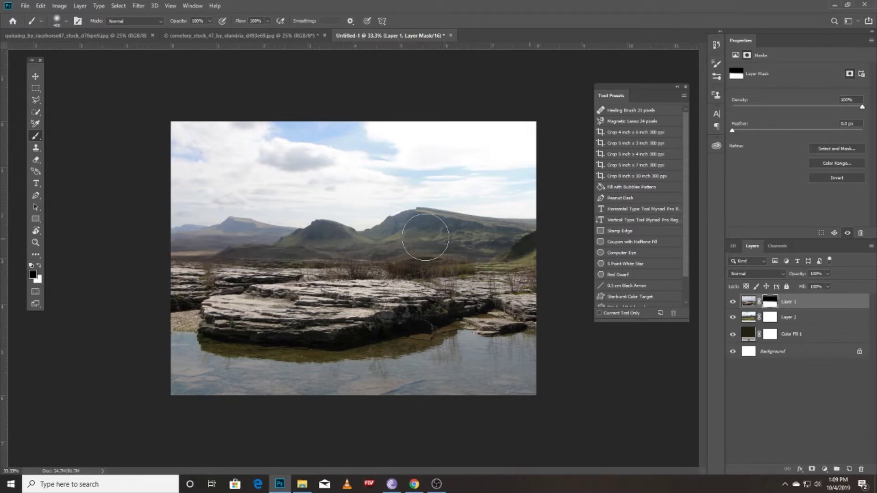
drag(358, 231, 516, 256)
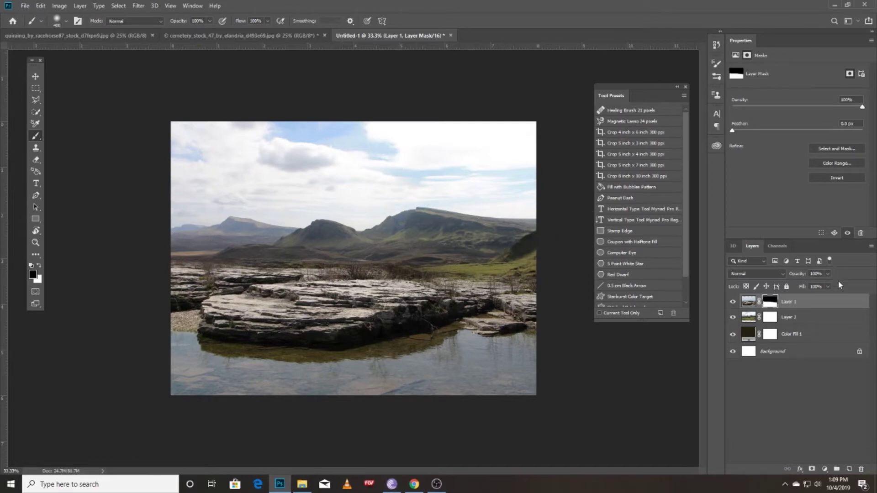
click(794, 319)
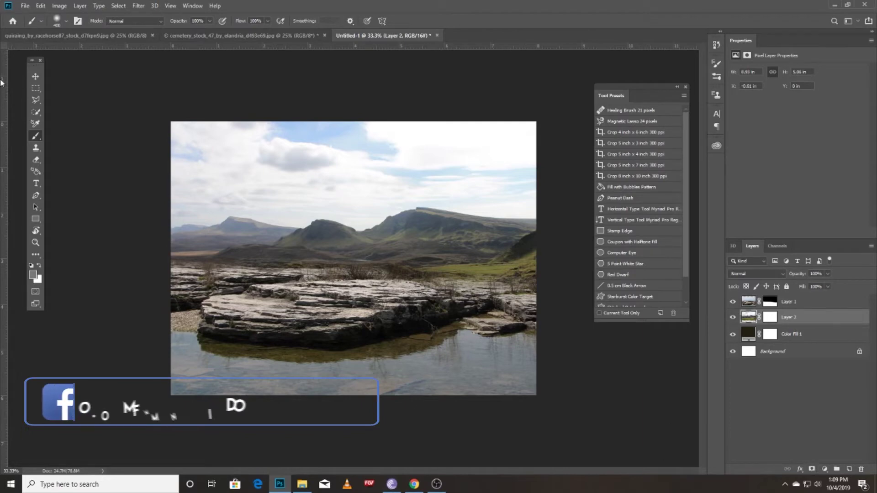
- Select the mountains with the Quick Selection brush, extending it down to the water
click(36, 112)
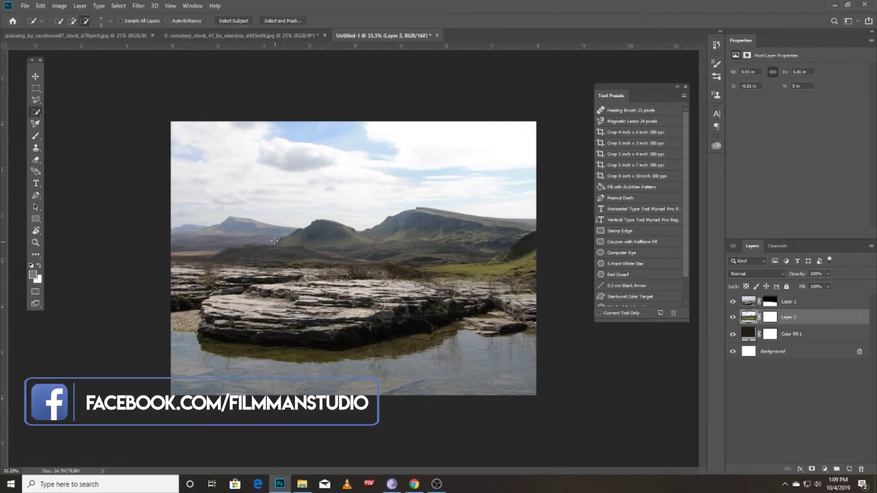
drag(274, 240, 219, 235)
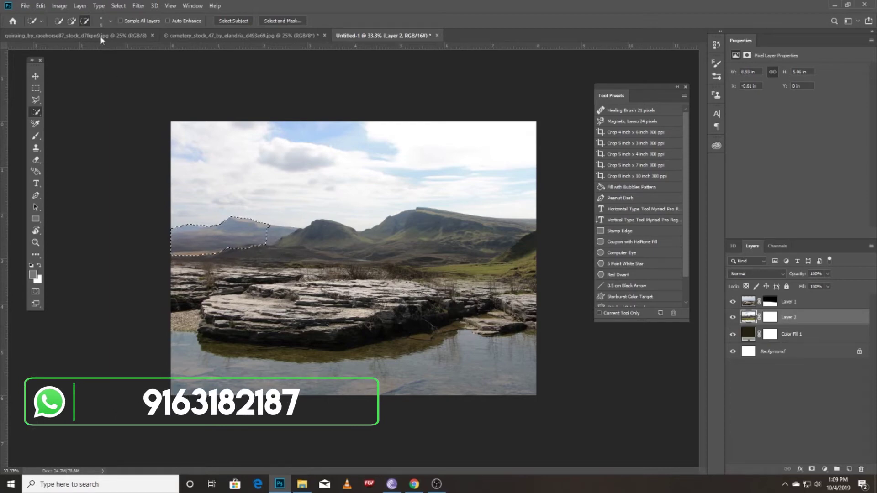
click(72, 20)
click(276, 244)
mouse_move(277, 245)
mouse_down()
mouse_move(369, 240)
mouse_move(281, 241)
mouse_move(224, 253)
mouse_up()
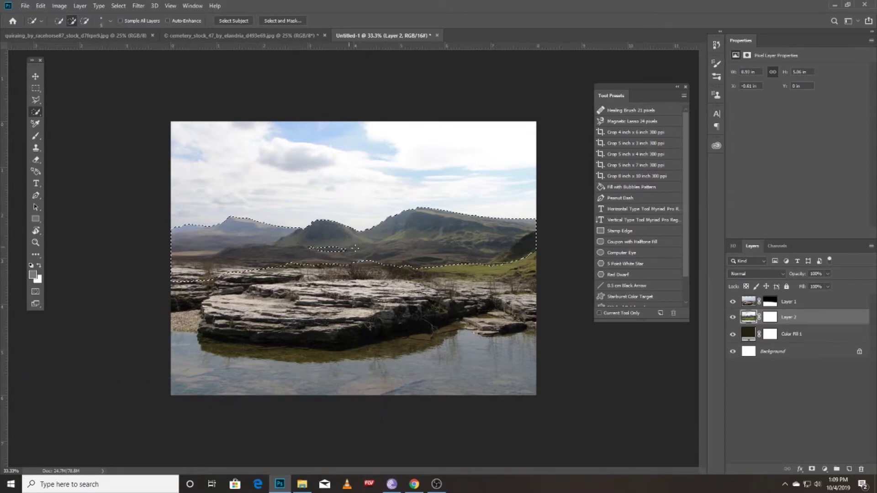
key(bracketright)
key(bracketright)
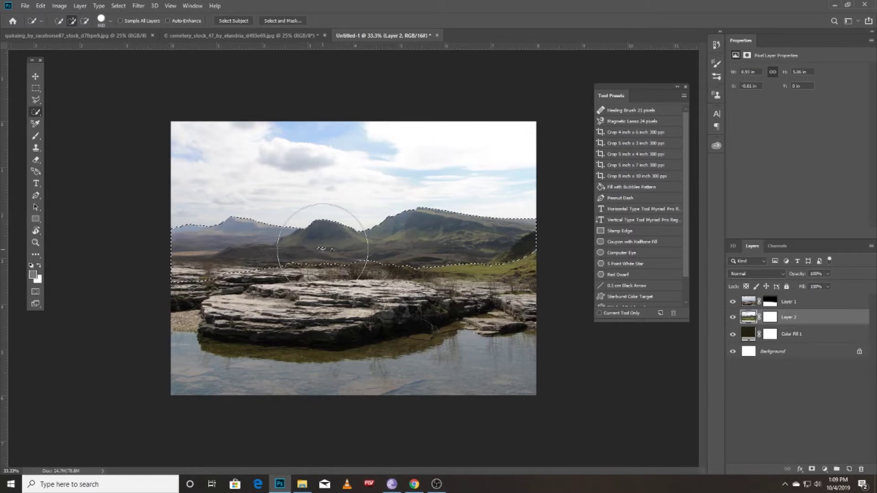
key(bracketleft)
key(bracketleft)
key(bracketleft)
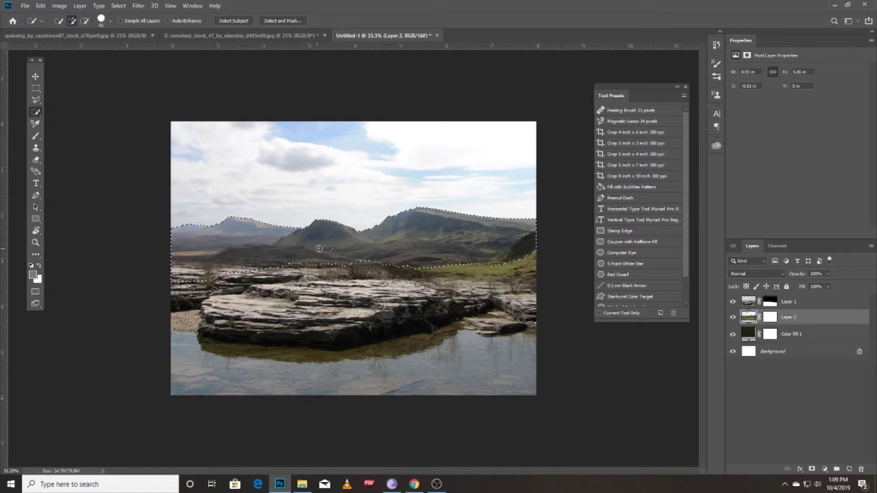
drag(300, 256, 376, 271)
- Fill the selection on Layer 2's mask with black, deselect, and invert the mask
click(770, 317)
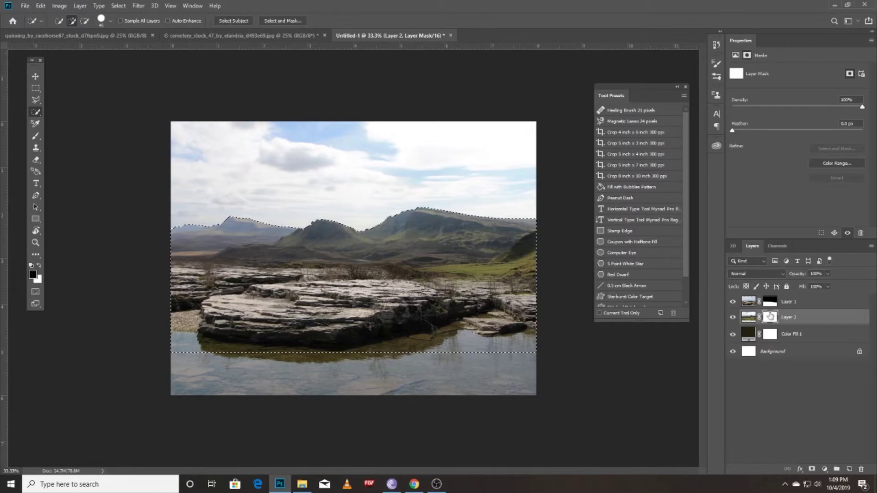
key(x)
key(alt+BackSpace)
key(ctrl+d)
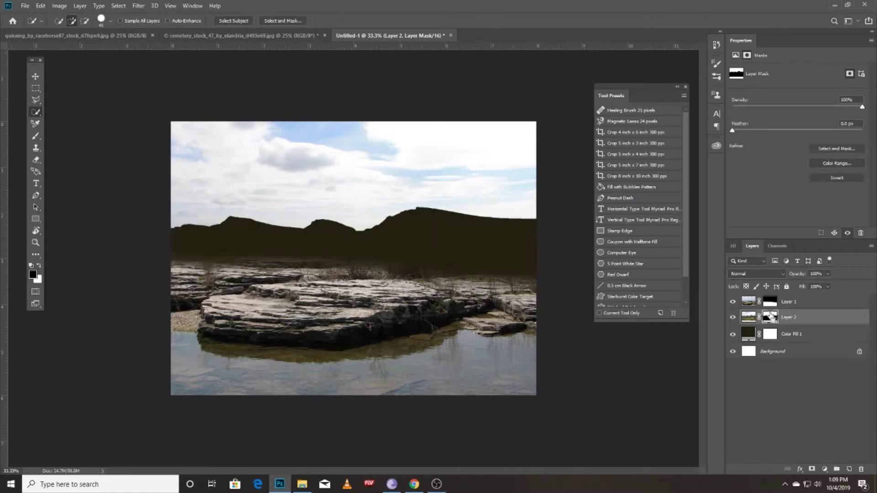
key(ctrl+i)
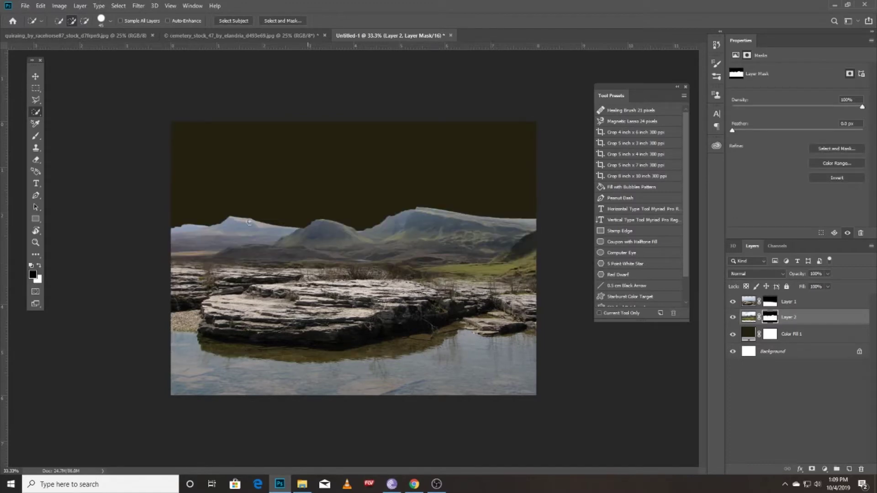
click(35, 76)
key(ctrl+plus)
key(ctrl+plus)
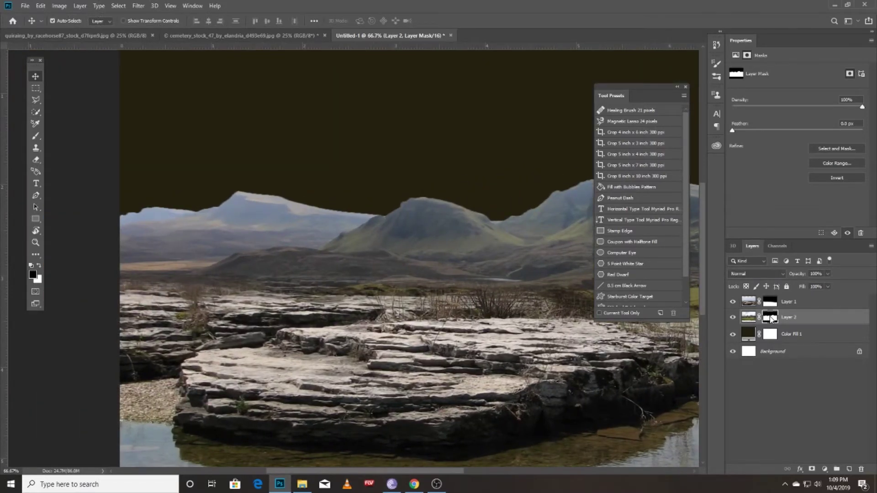
right_click(771, 319)
- Refine Layer 2's mask with Feather 3.0 px and Contrast 30%, output to a new layer
click(785, 382)
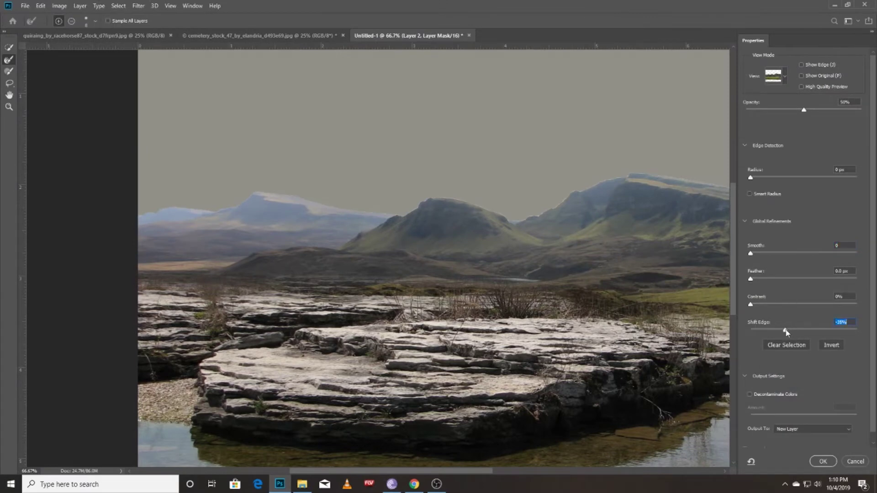
drag(750, 304, 760, 305)
click(768, 279)
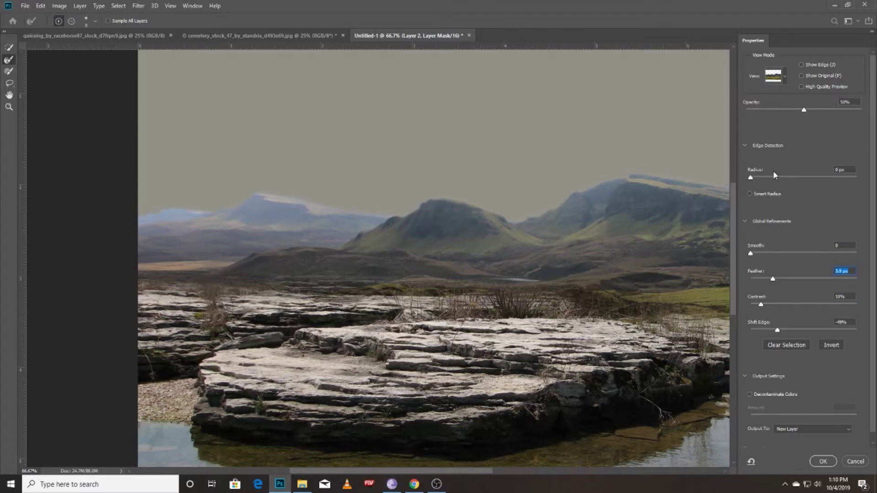
click(790, 302)
click(825, 461)
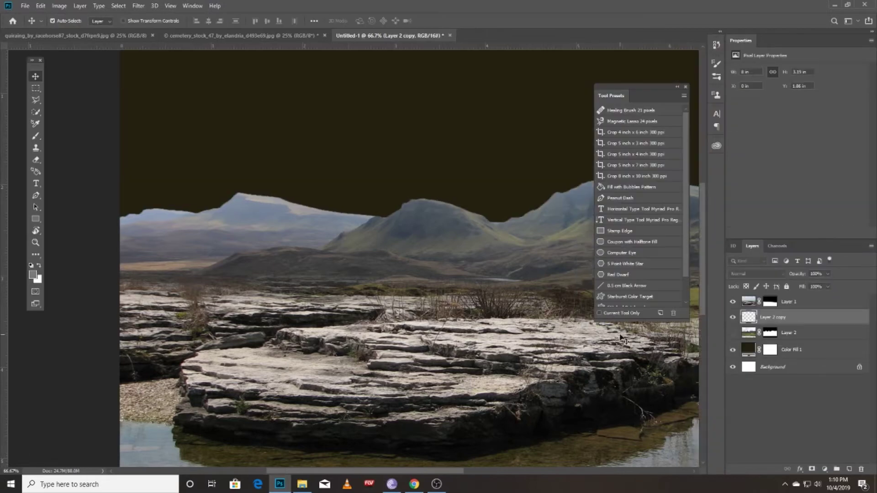
- Add a clipped Hue/Saturation layer to the landscape at Saturation -45, Lightness -29
alt+click(468, 242)
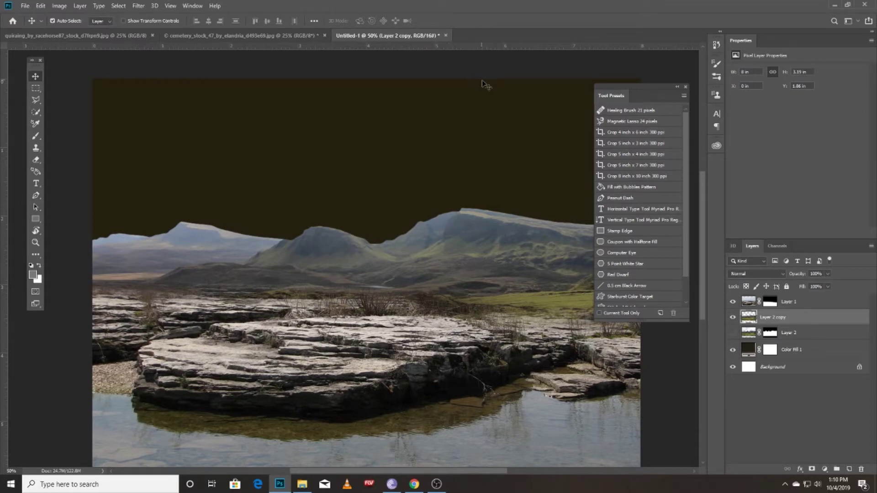
mouse_move(364, 254)
mouse_down()
mouse_move(410, 240)
mouse_move(397, 234)
mouse_up()
alt+click(397, 236)
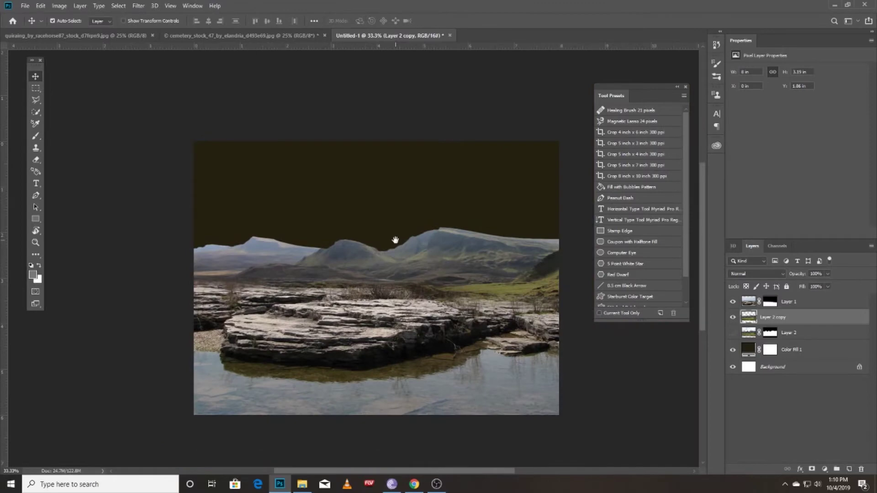
click(413, 288)
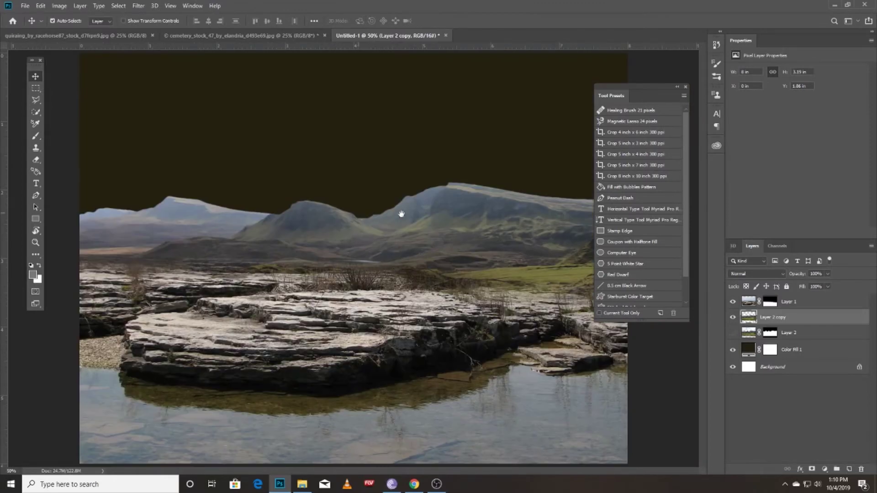
alt+click(400, 213)
click(396, 225)
click(824, 469)
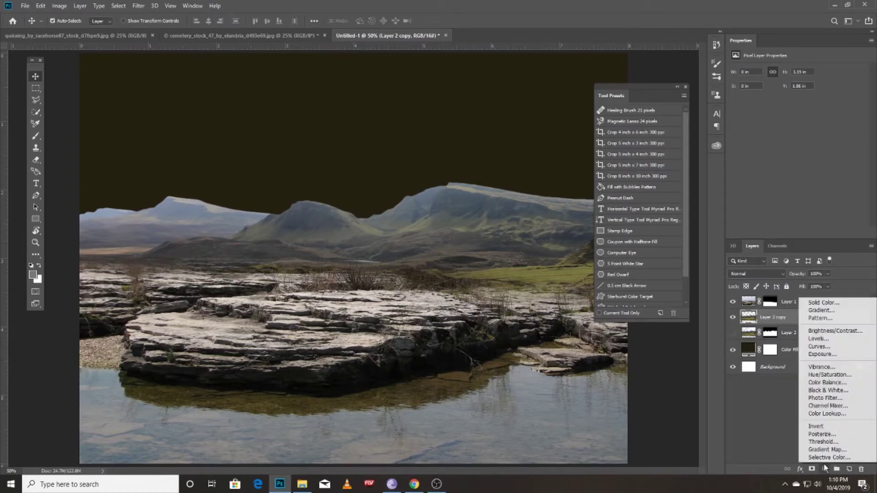
click(827, 375)
click(807, 233)
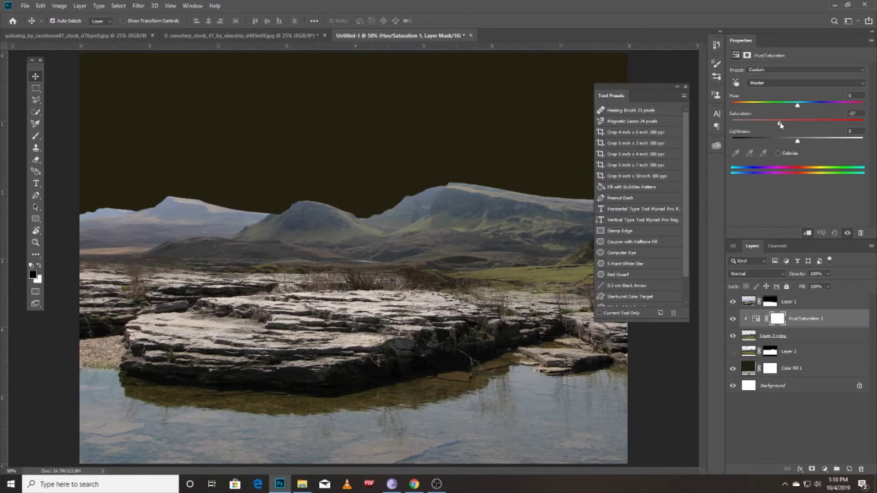
drag(796, 141, 780, 143)
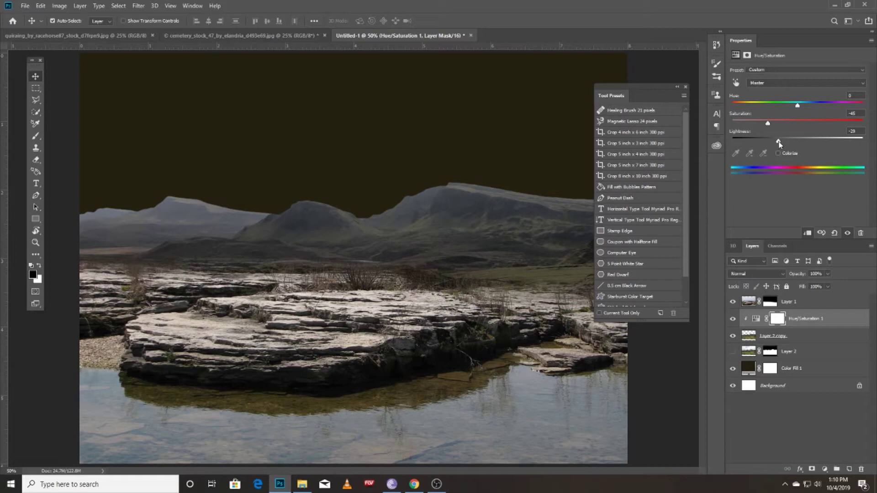
- Zoom out to review the desaturated mountains, then select Layer 1
key(ctrl+minus)
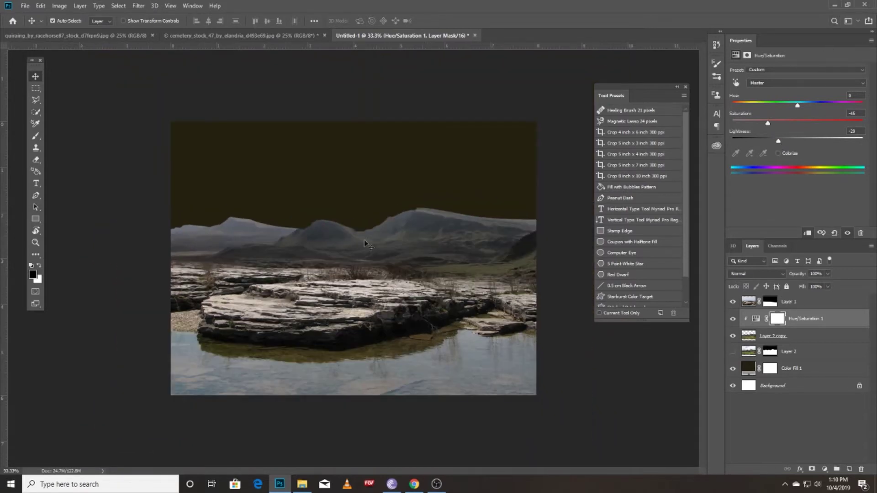
scroll(338, 289, up, 2)
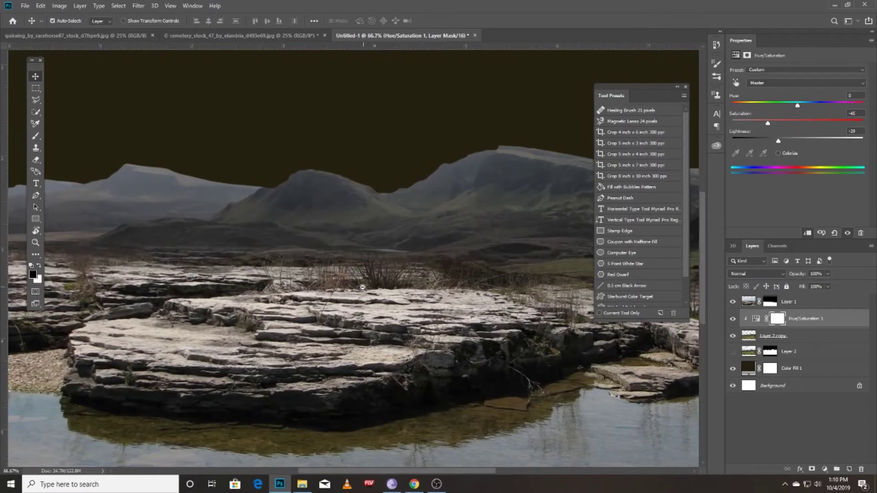
scroll(362, 288, down, 1)
click(795, 352)
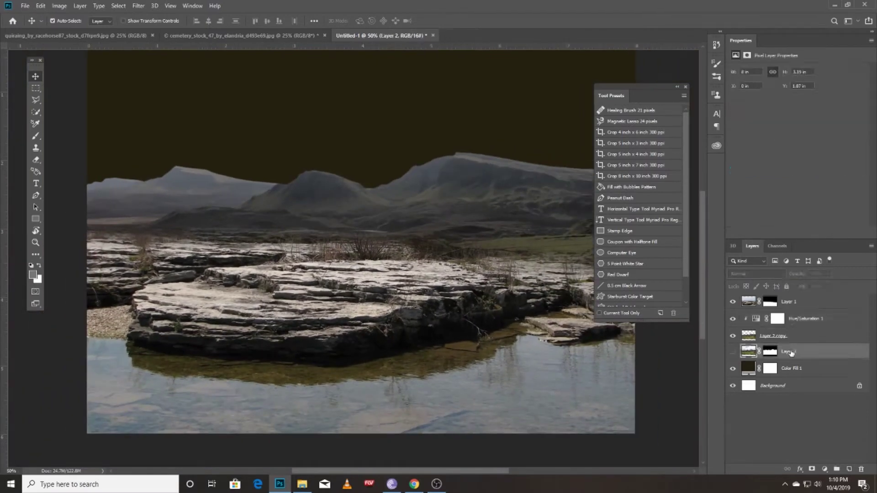
click(777, 304)
- Add a clipped Brightness/Contrast layer above Layer 1 at Brightness -132, Contrast 47
click(824, 469)
click(832, 334)
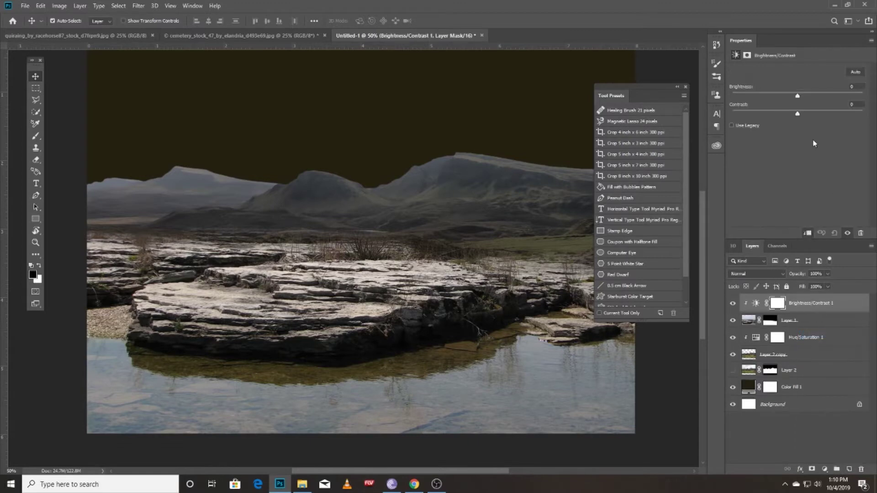
drag(786, 96, 756, 96)
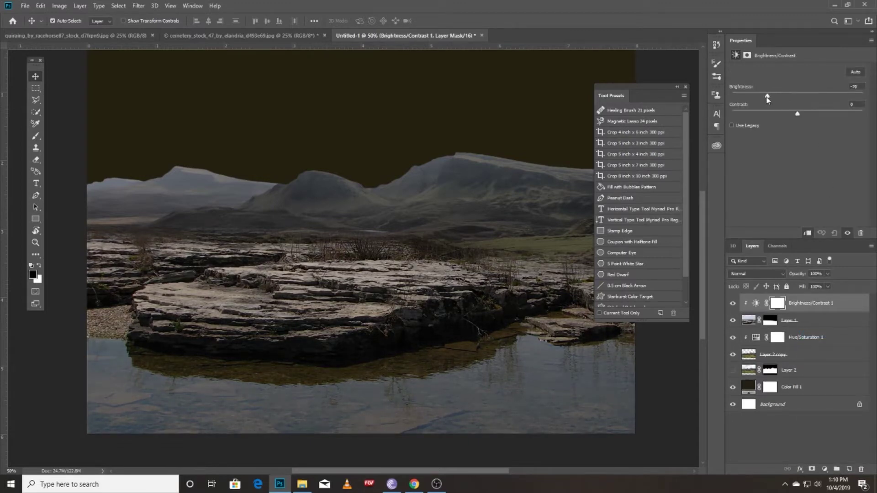
drag(755, 101, 736, 101)
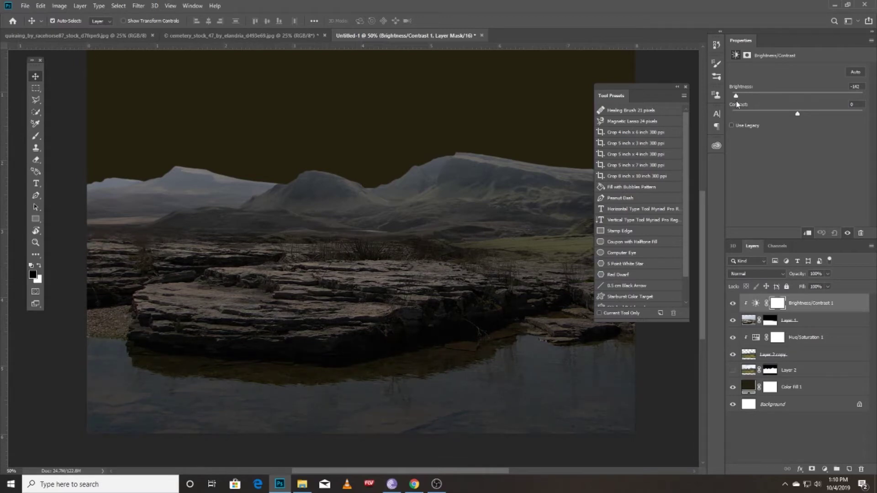
drag(810, 113, 823, 112)
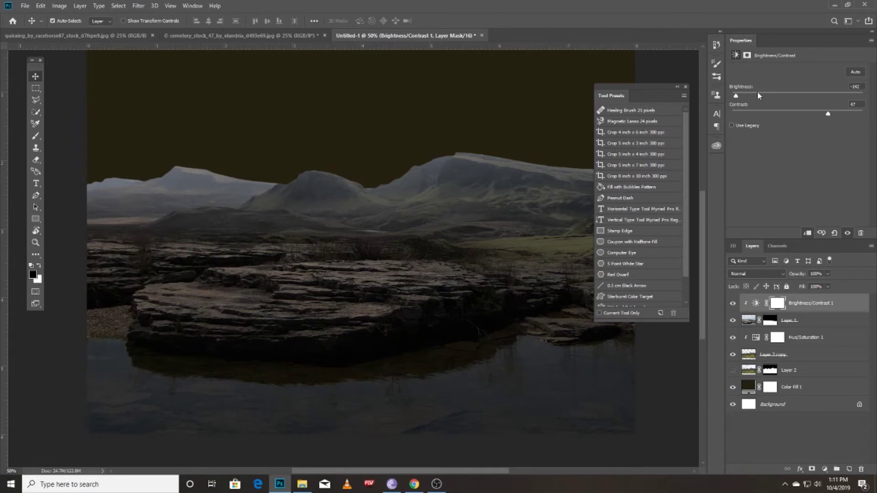
drag(743, 96, 741, 95)
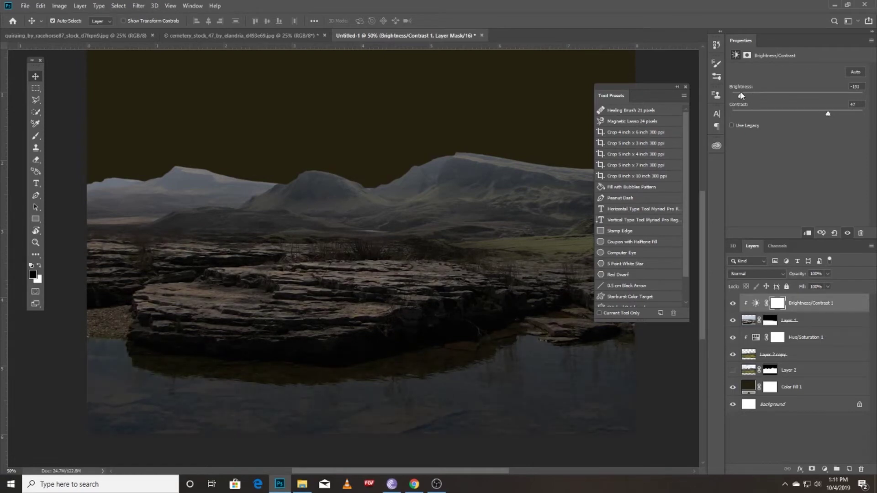
- Compare the result by toggling the Hue/Saturation adjustment off and on
alt+click(349, 252)
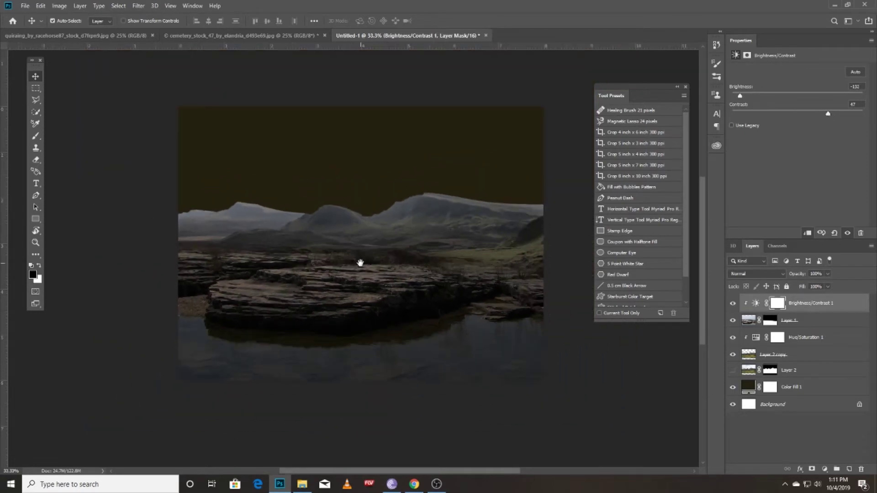
ctrl+click(387, 287)
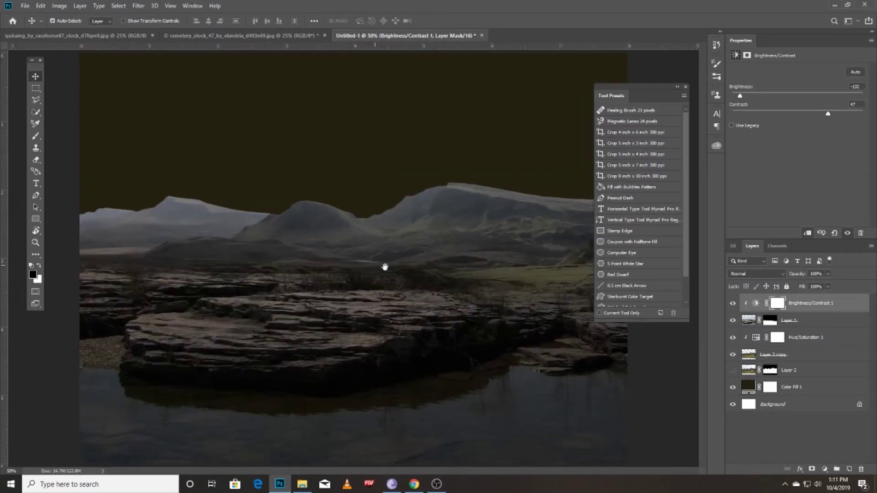
click(803, 321)
click(803, 337)
click(733, 337)
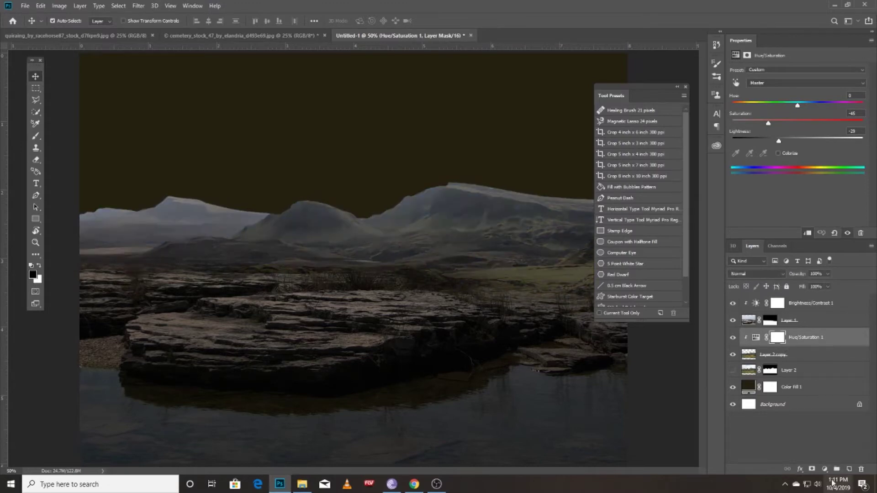
- Add a Curves layer above Hue/Saturation 1, pulling highlights from 149 to 61
click(824, 469)
click(823, 350)
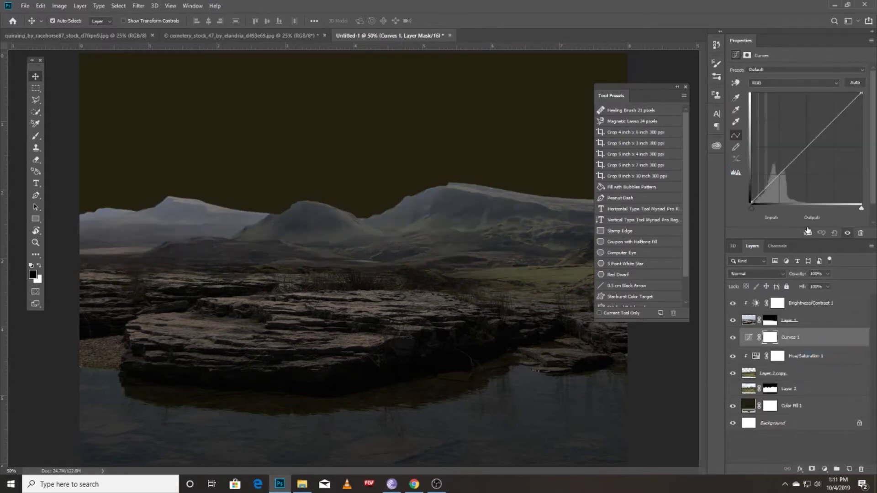
drag(860, 93, 873, 149)
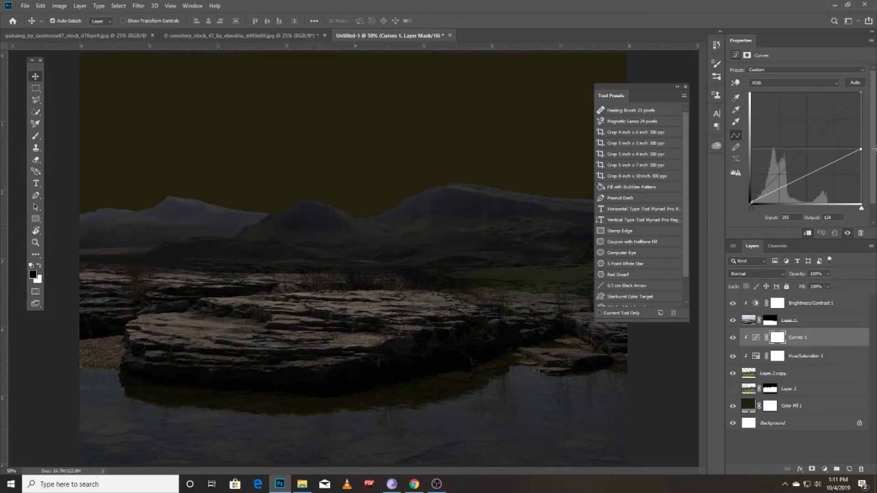
drag(874, 149, 874, 151)
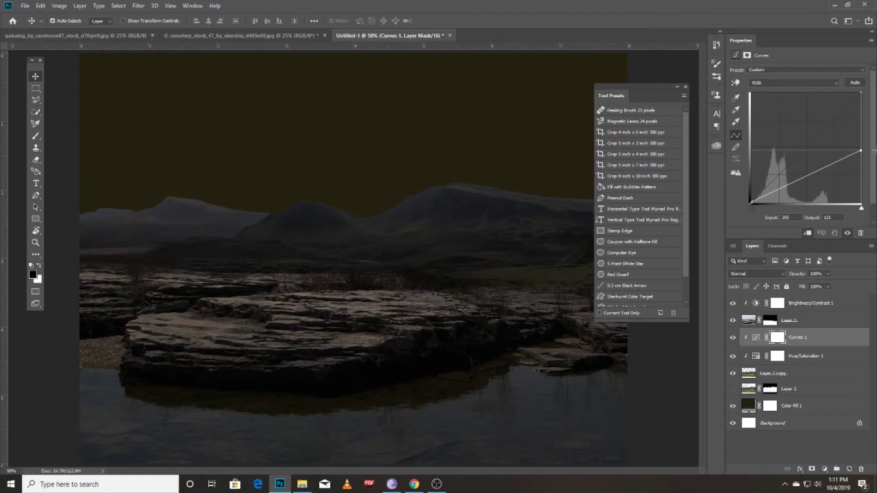
click(815, 176)
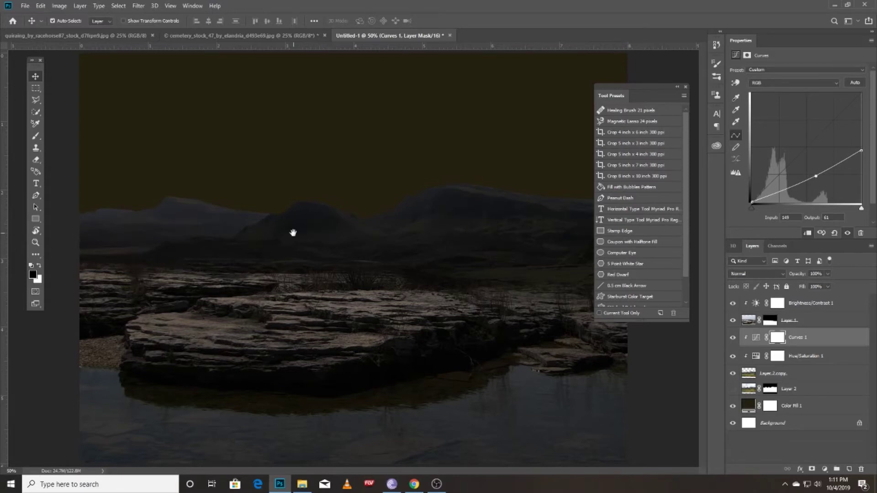
key(ctrl+minus)
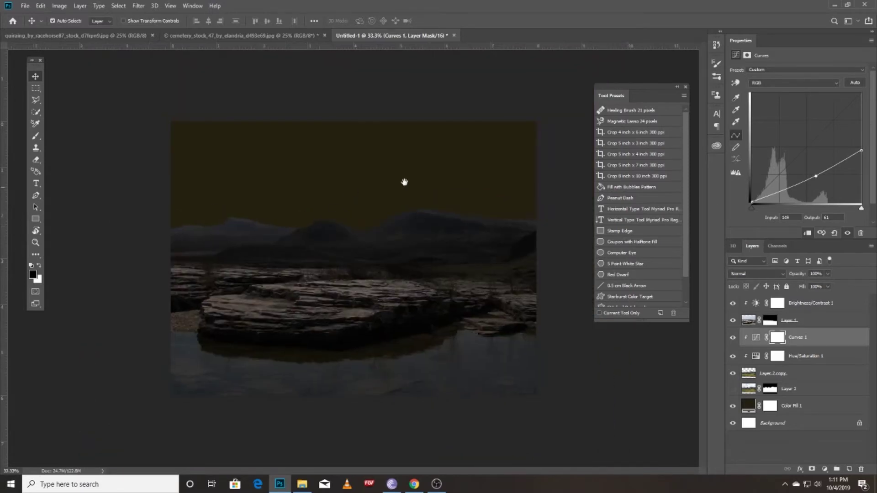
- Hide the Brightness/Contrast 1 adjustment after comparing, then select Layer 1
click(755, 304)
click(732, 304)
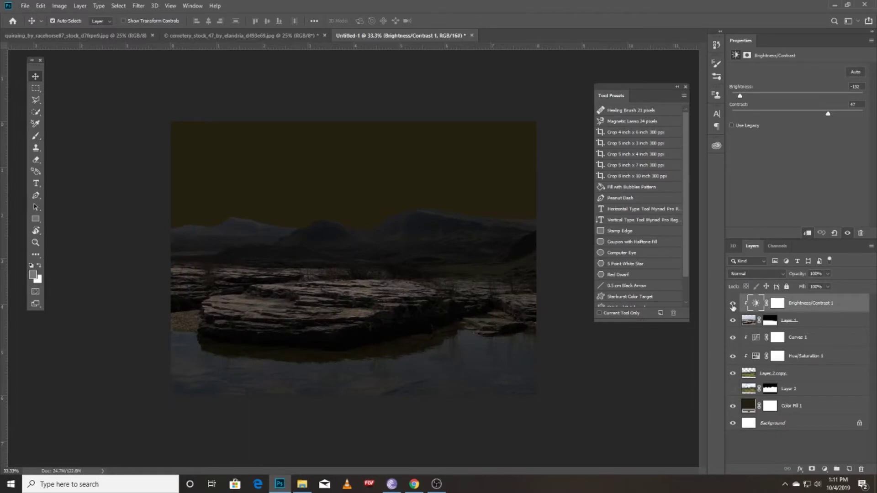
click(732, 303)
click(748, 320)
click(824, 469)
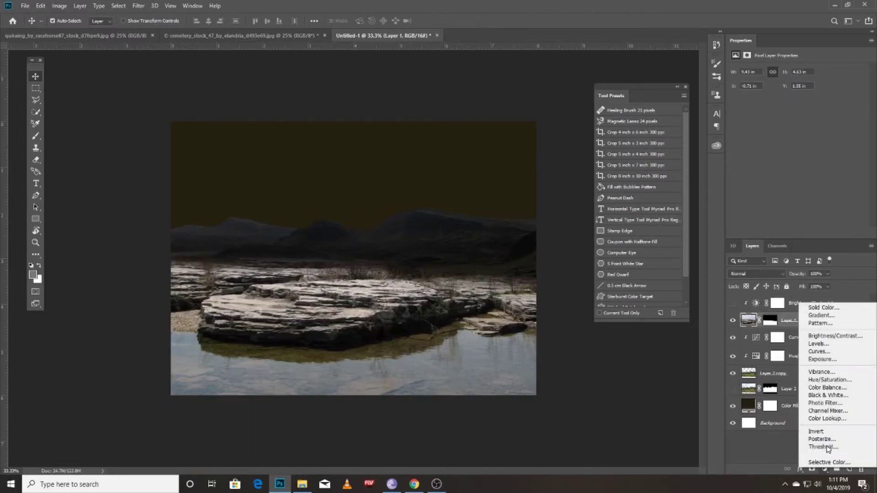
- Add Curves 2 with a point at 137/26 and show Brightness/Contrast 1 at Brightness 150
click(816, 352)
drag(866, 113, 874, 162)
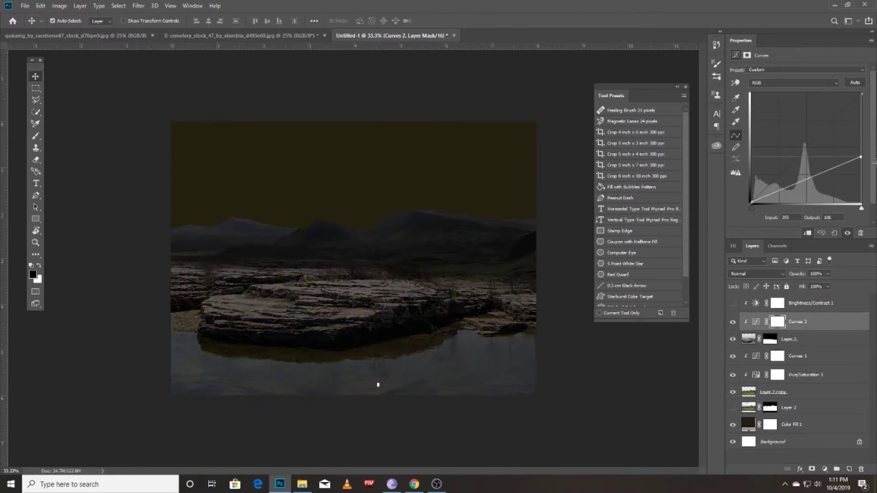
drag(873, 162, 873, 182)
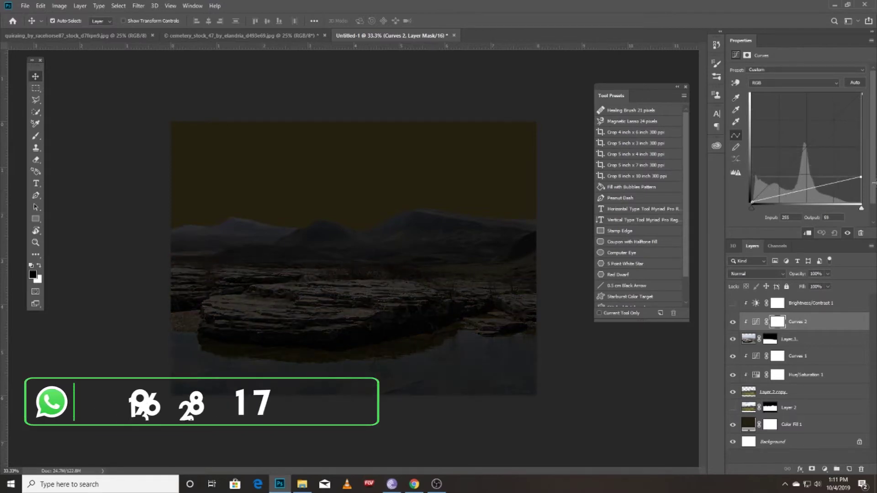
click(809, 190)
ctrl+click(291, 310)
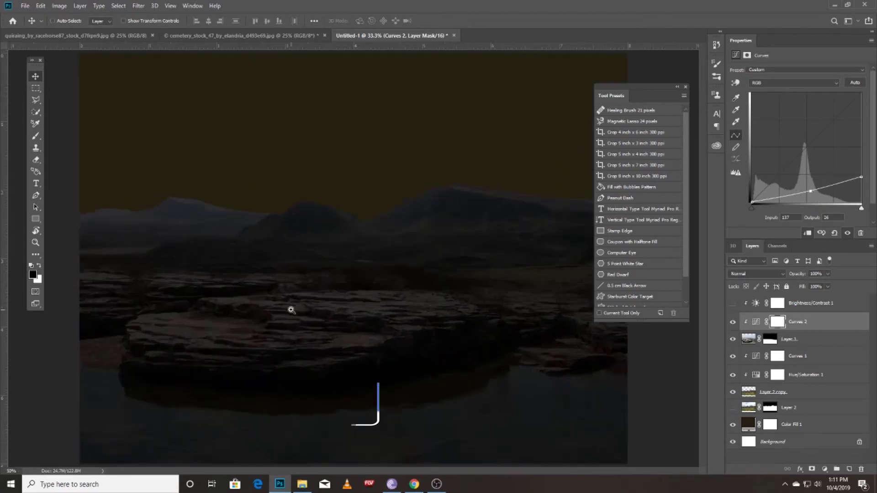
click(733, 303)
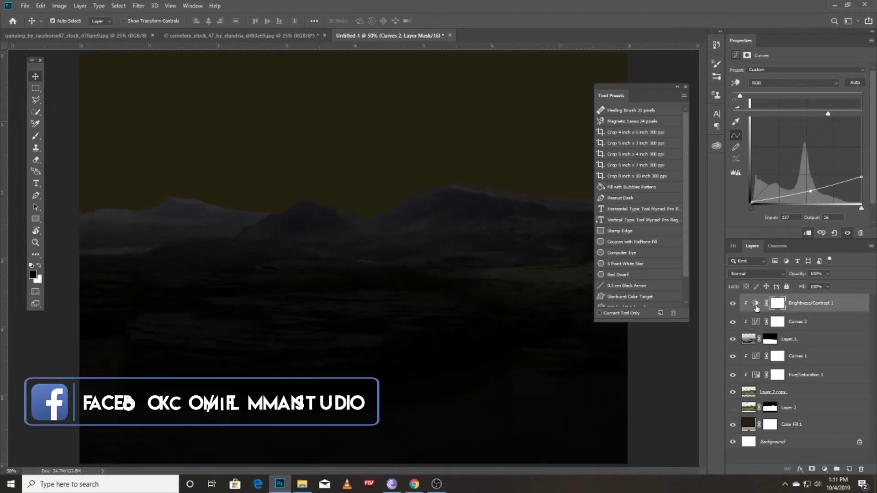
drag(740, 96, 862, 96)
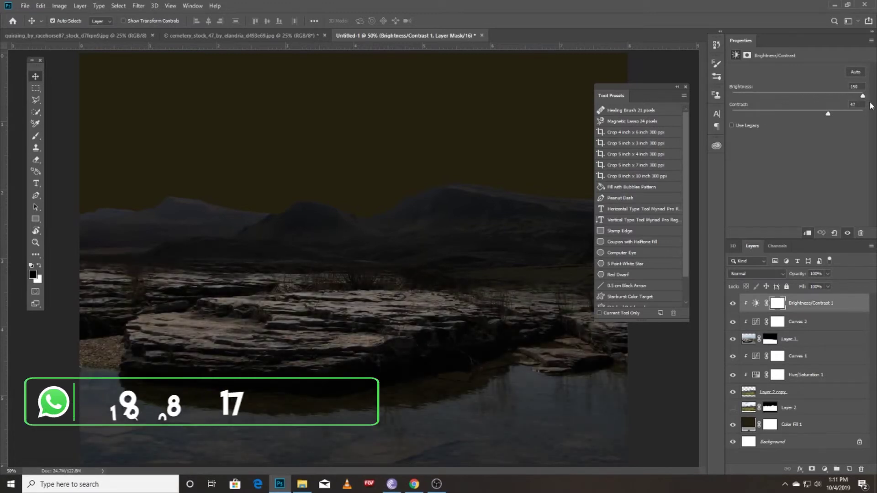
- Lower the brightening's contrast and invert its mask to hide the effect
mouse_move(827, 113)
mouse_down()
mouse_move(776, 115)
mouse_move(812, 117)
mouse_up()
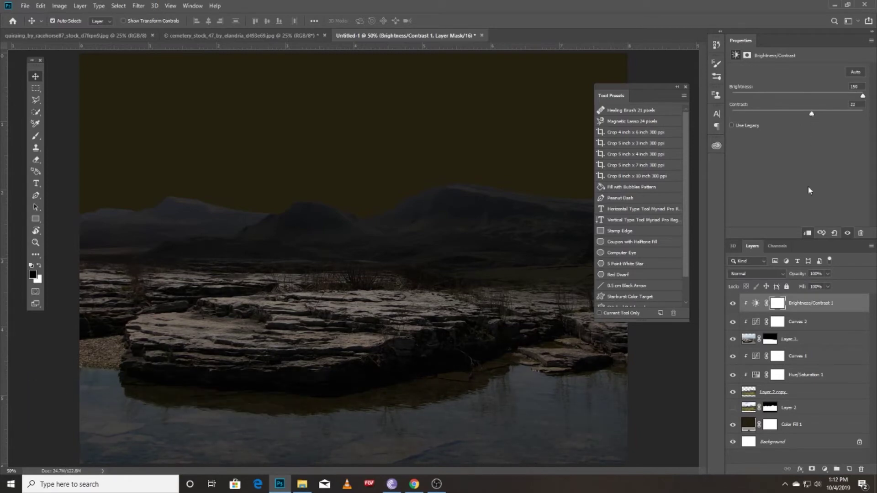
click(777, 303)
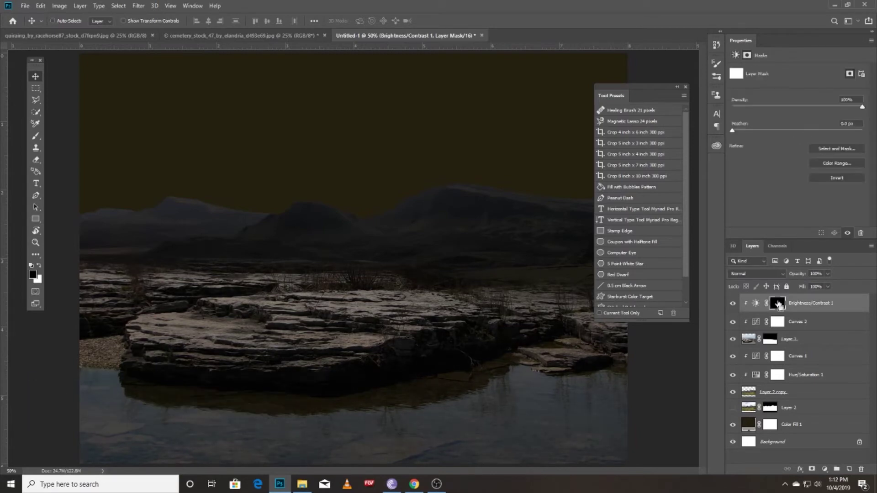
key(ctrl+i)
- Paint white at 27% brush opacity over the central rock slab to reveal the brightening
key(b)
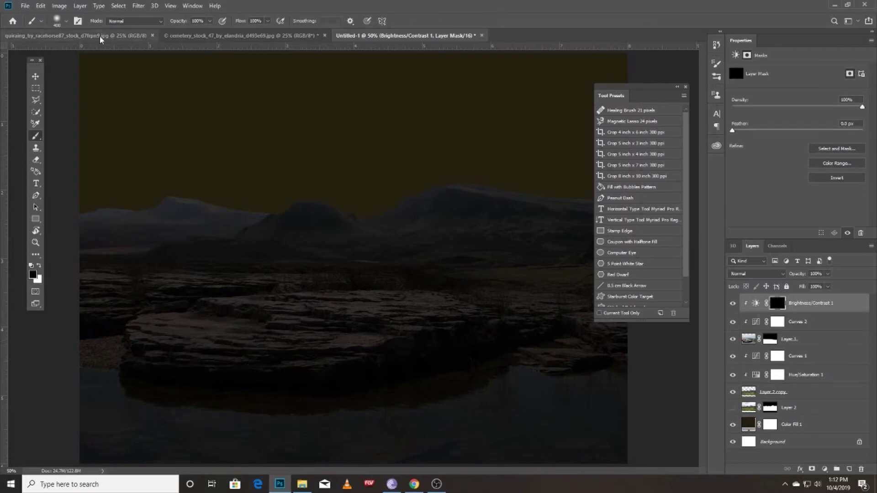
click(169, 21)
drag(169, 23, 151, 26)
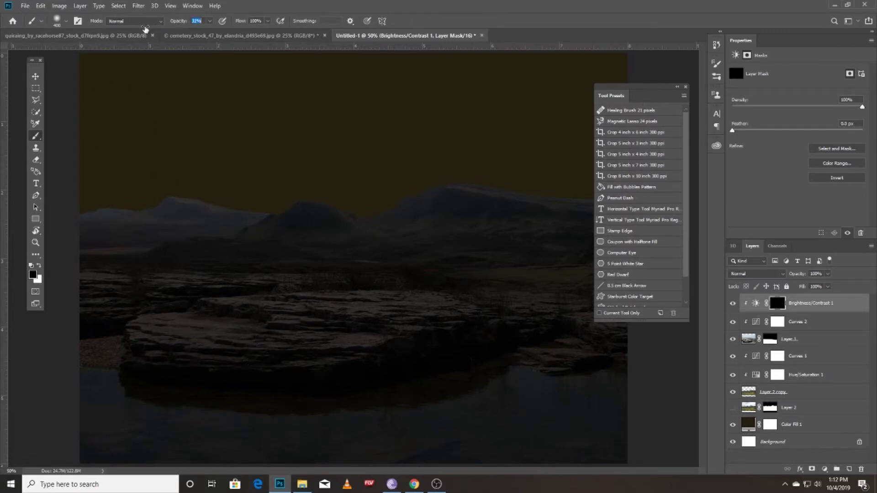
text(27)
key(Return)
key(x)
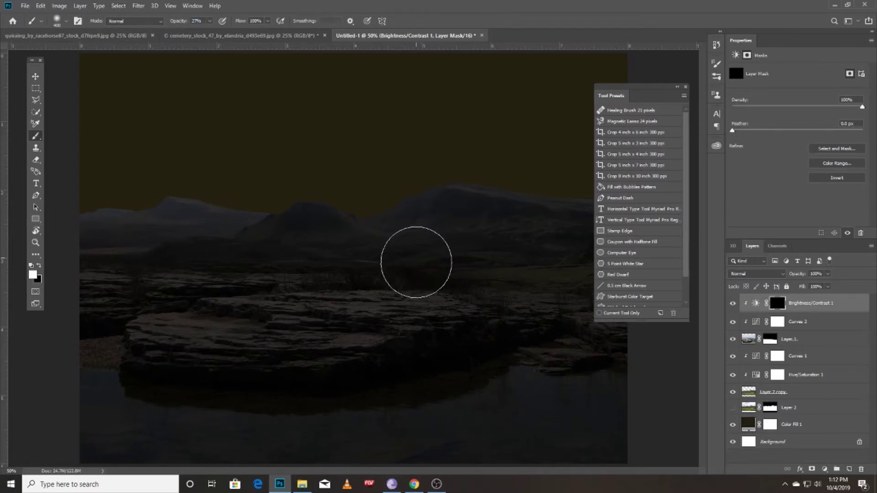
mouse_move(358, 325)
mouse_down()
mouse_move(314, 313)
mouse_move(161, 329)
mouse_move(397, 313)
mouse_move(209, 343)
mouse_move(309, 317)
mouse_move(461, 317)
mouse_move(402, 284)
mouse_move(300, 329)
mouse_up()
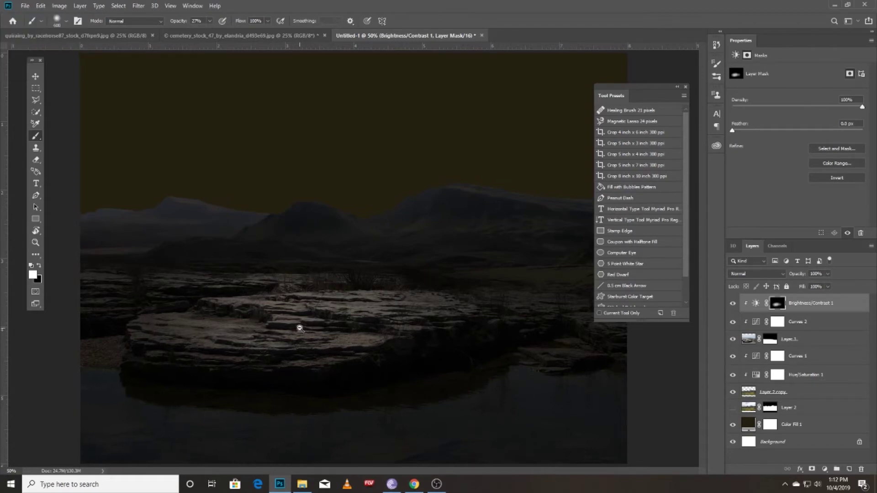
key(ctrl+minus)
mouse_move(291, 296)
mouse_down()
mouse_move(284, 303)
mouse_move(383, 310)
mouse_move(337, 336)
mouse_move(210, 353)
mouse_up()
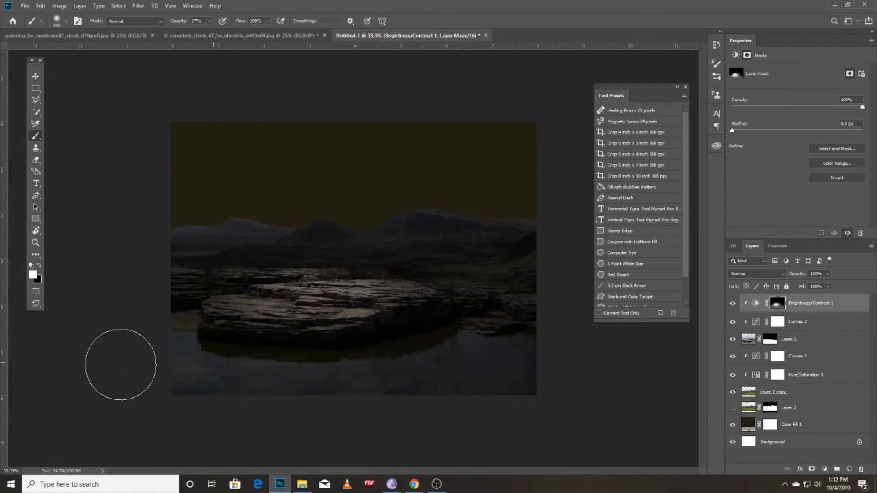
mouse_move(362, 307)
mouse_down()
mouse_move(261, 317)
mouse_move(328, 316)
mouse_up()
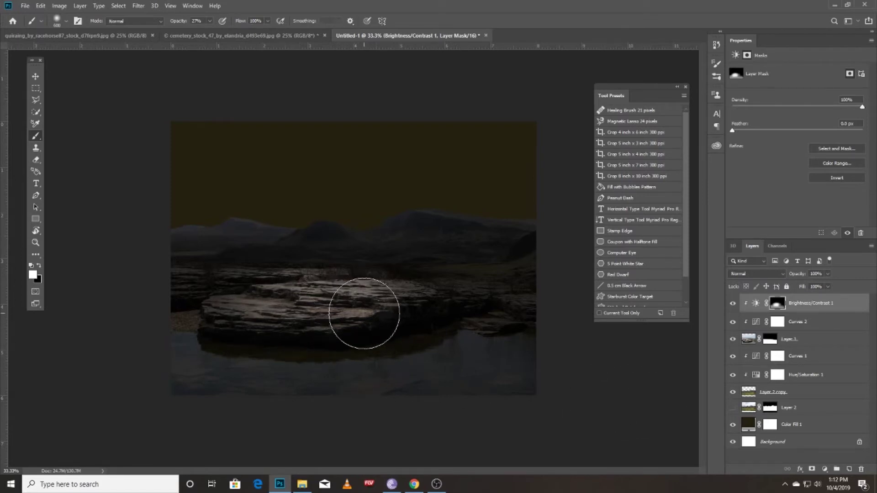
key(x)
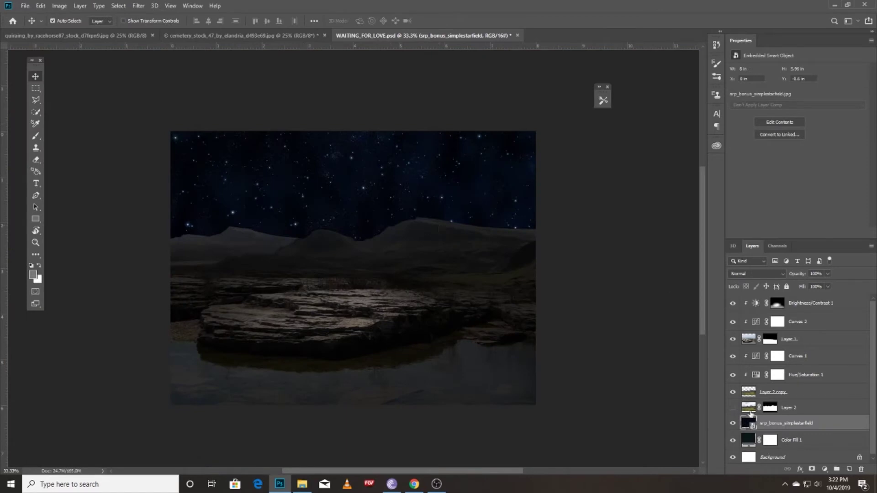
- Rasterize the starfield, add a clipped Brightness/Contrast at -71, then hide it
right_click(781, 422)
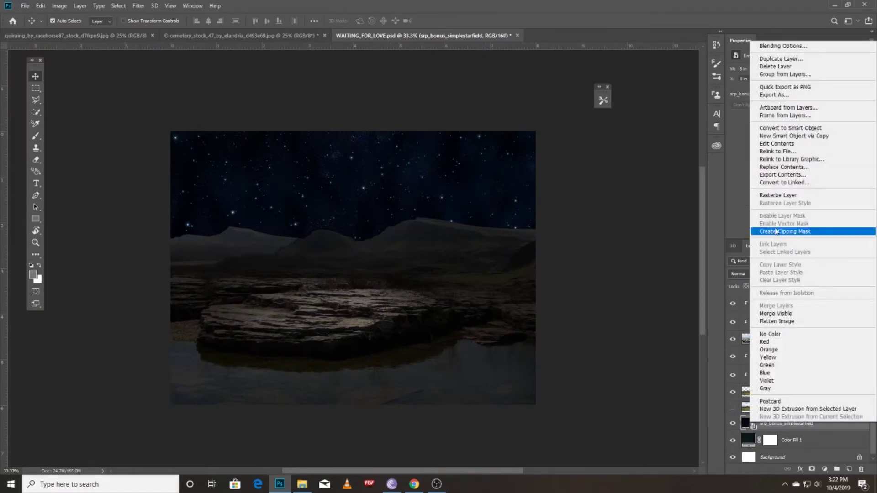
click(784, 195)
click(824, 469)
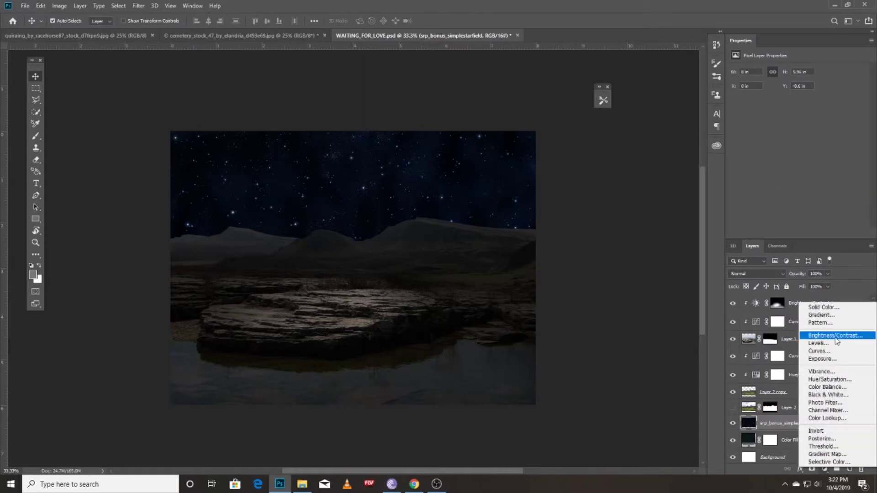
click(817, 336)
click(815, 235)
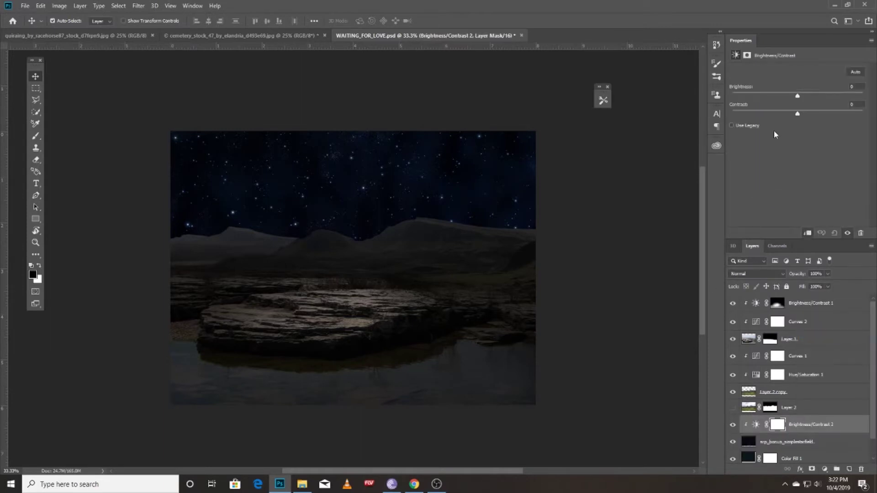
drag(784, 98, 778, 104)
click(733, 424)
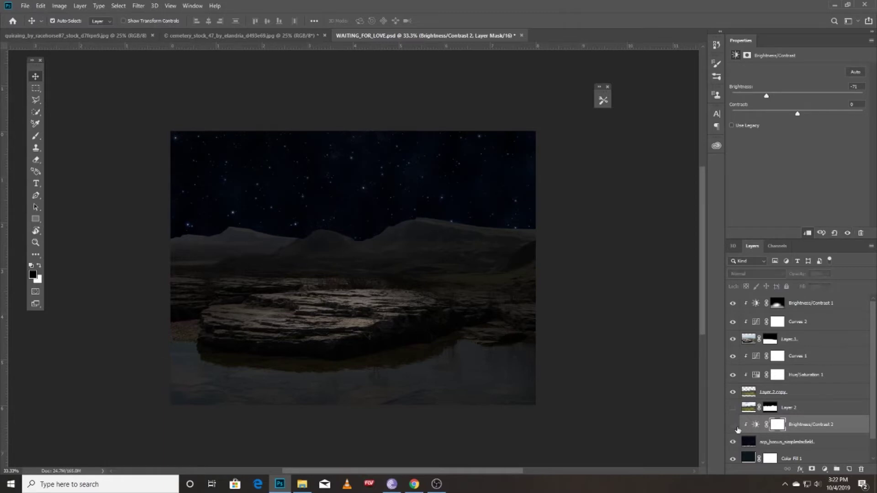
- Desaturate the starfield with a Vibrance -90 layer and fade it to 33% opacity
click(785, 442)
click(822, 470)
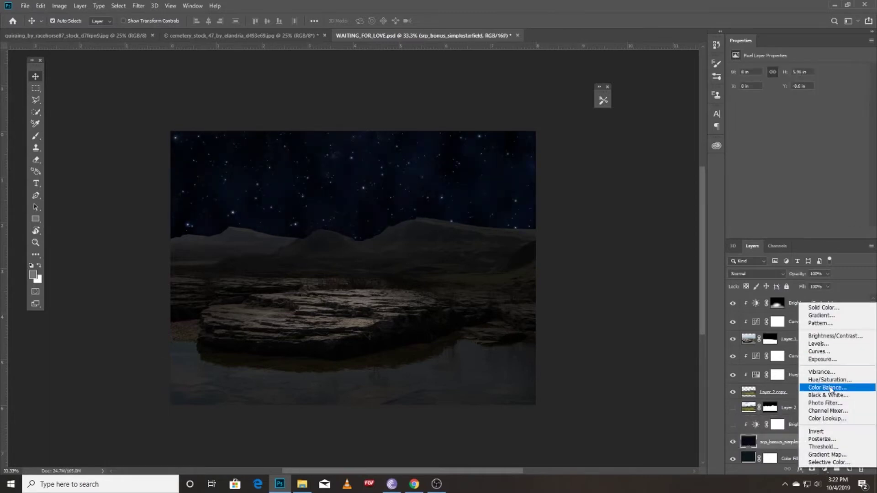
click(822, 372)
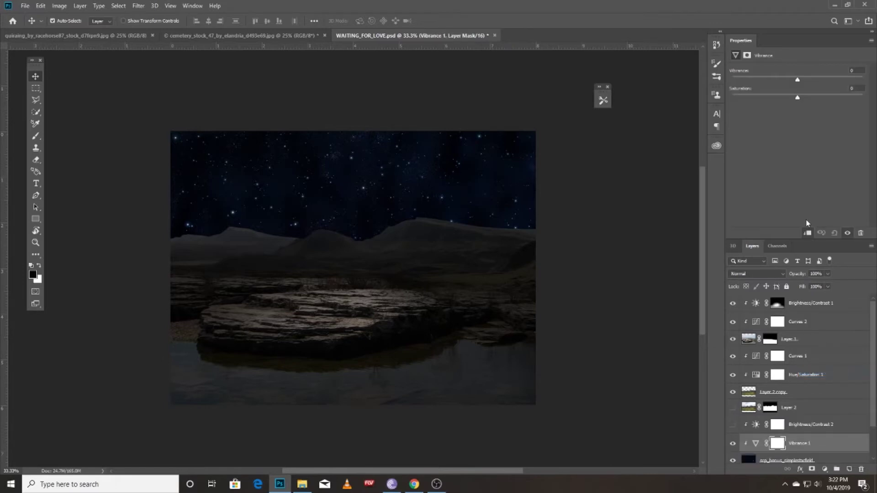
drag(776, 81, 746, 87)
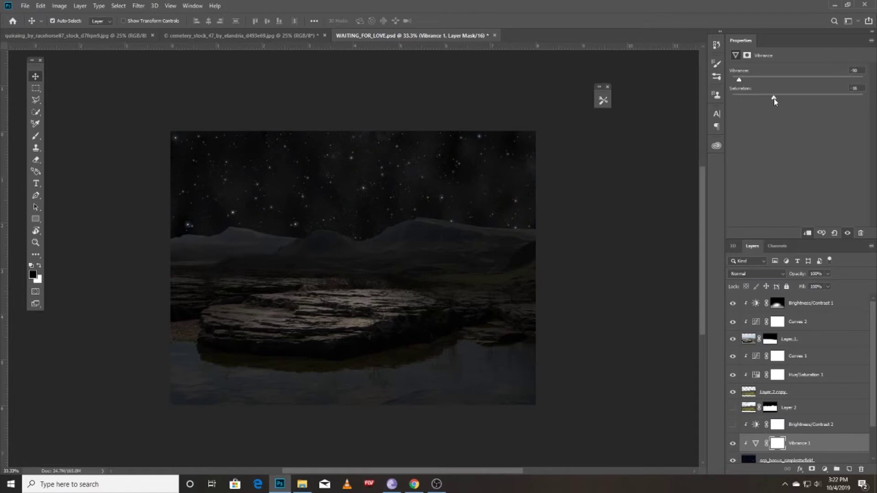
click(813, 460)
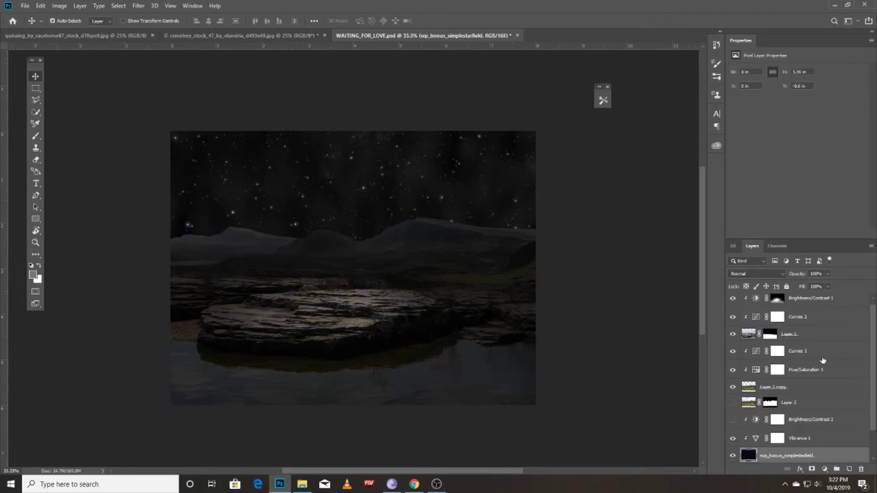
drag(815, 288, 802, 287)
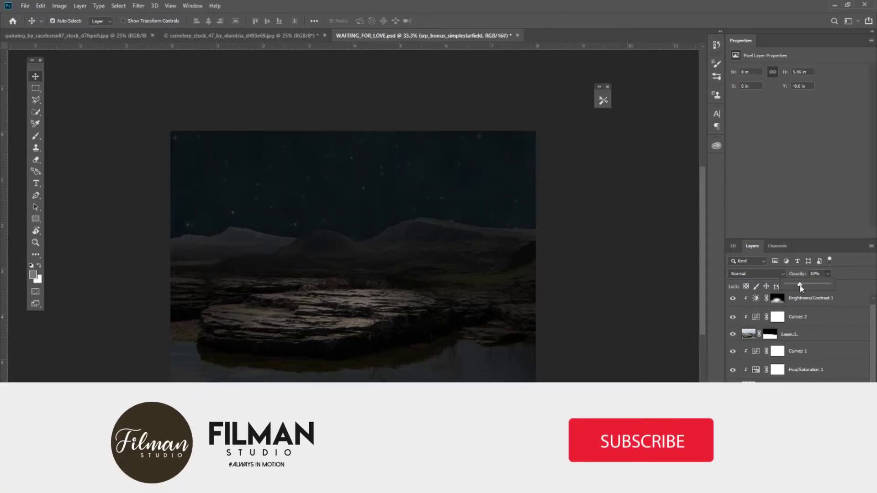
click(271, 289)
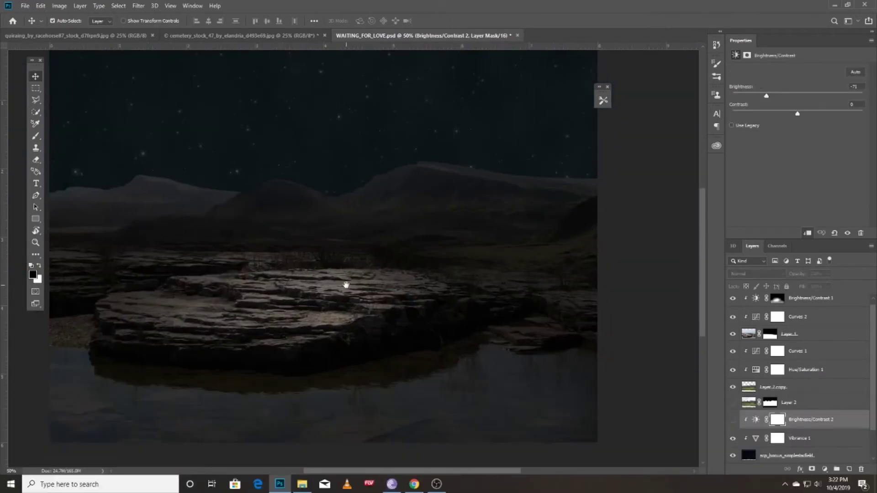
key(ctrl+minus)
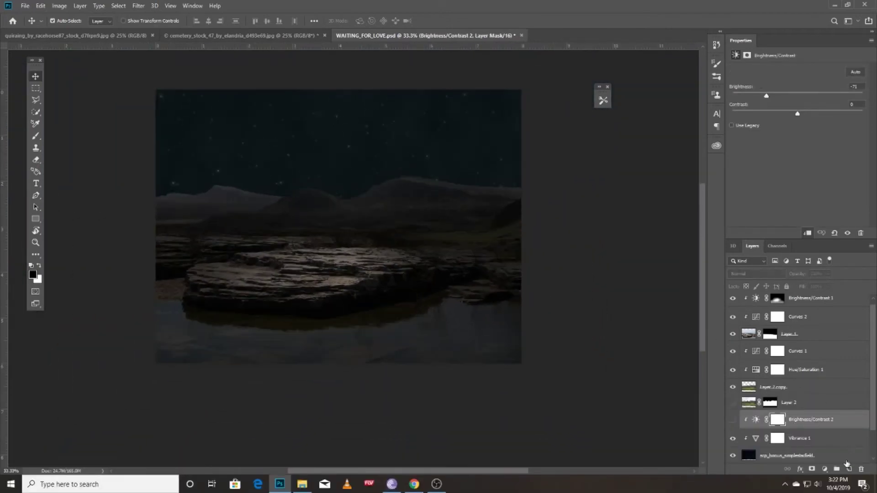
- Create a new layer and set a gradient whose left stop is light blue #ace9ff
click(847, 470)
key(g)
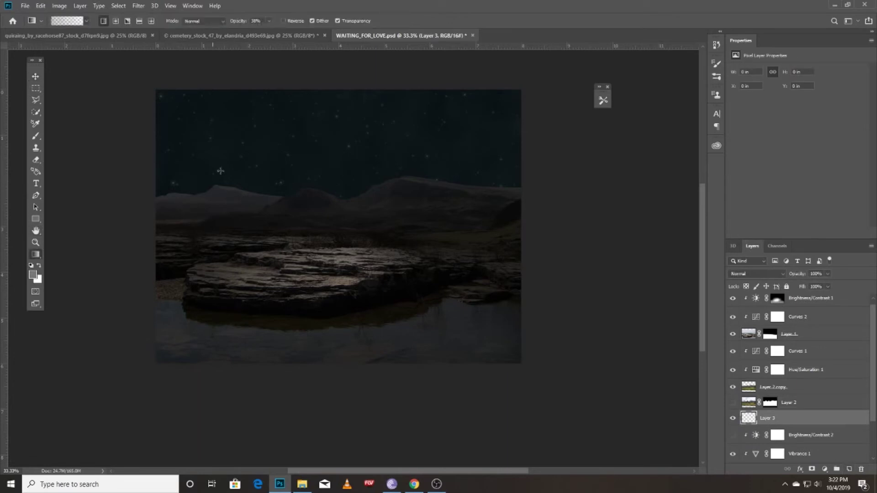
click(80, 23)
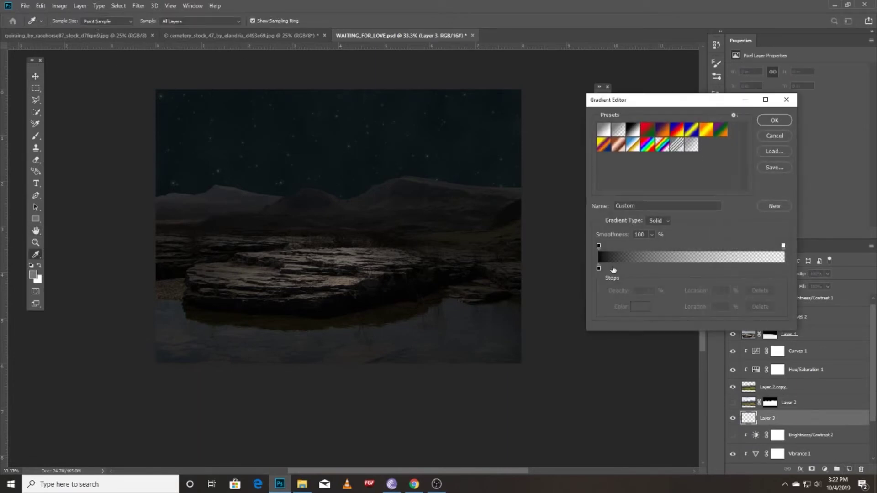
double_click(598, 269)
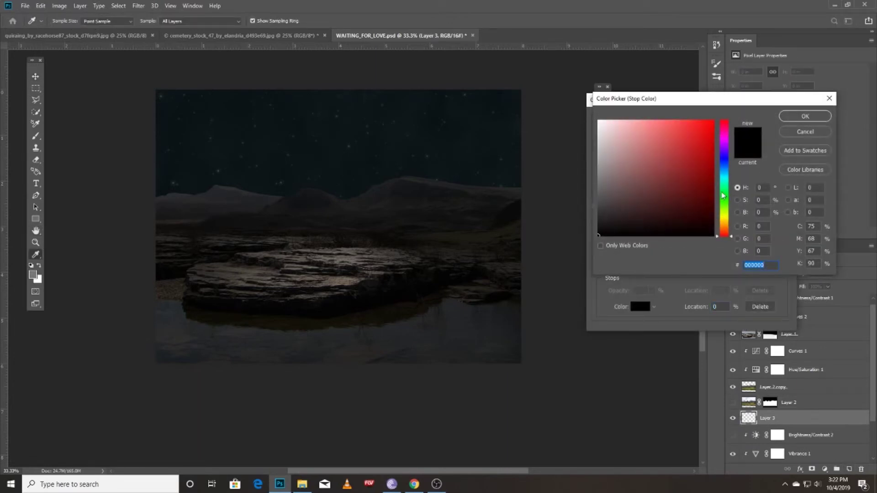
click(724, 180)
drag(723, 181, 726, 177)
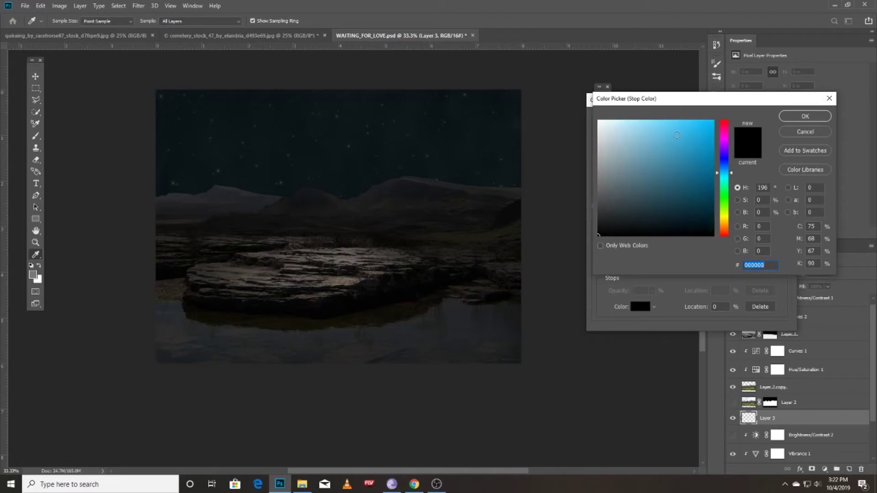
drag(676, 135, 635, 103)
click(788, 118)
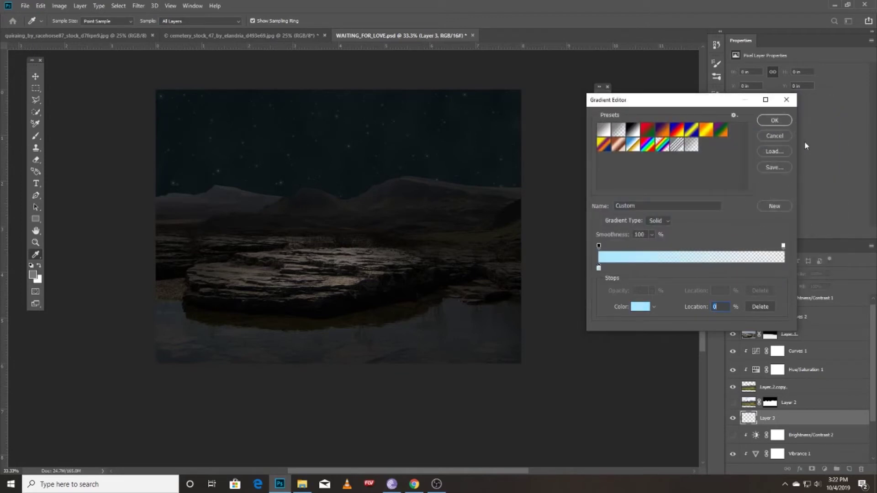
click(775, 118)
- Draw the light-blue-to-transparent gradient vertically upward over the sky
mouse_move(300, 270)
mouse_down()
mouse_move(313, 195)
mouse_move(298, 113)
mouse_up()
key(ctrl+z)
drag(327, 291, 325, 139)
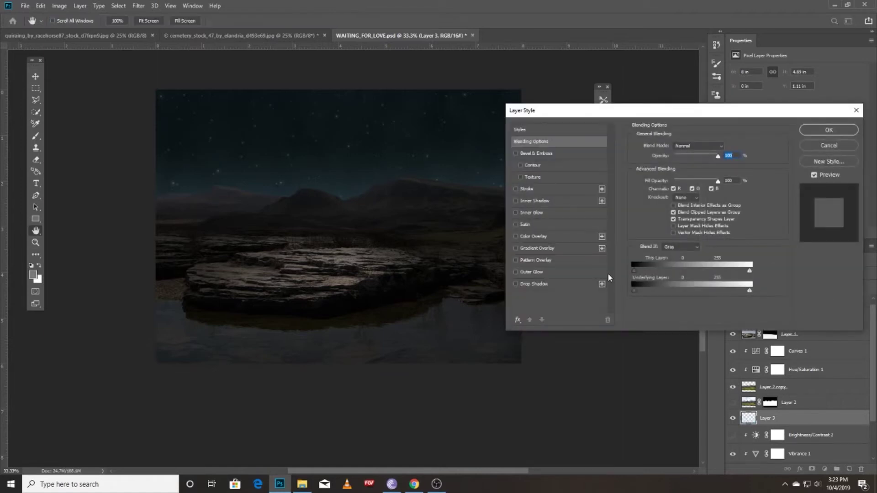
- Add a light blue (58beff) Color Overlay effect to Layer 3
click(548, 236)
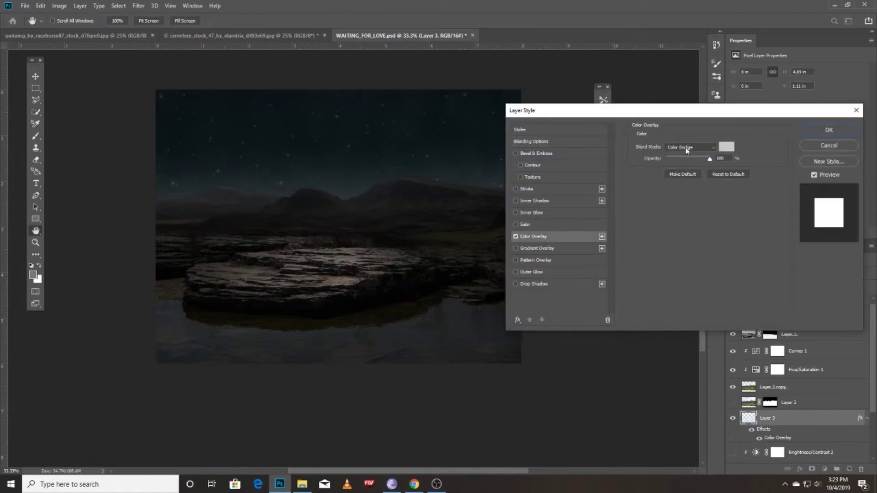
click(727, 147)
drag(726, 196, 726, 170)
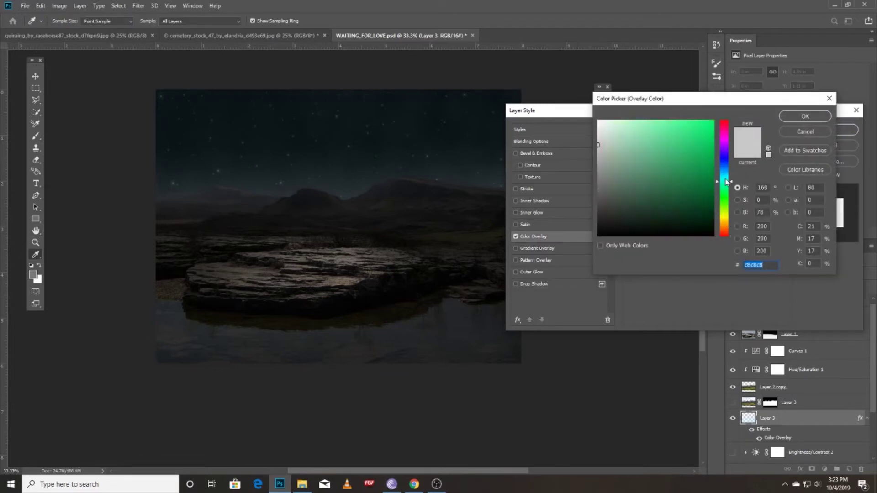
click(681, 124)
drag(681, 123, 674, 117)
click(820, 117)
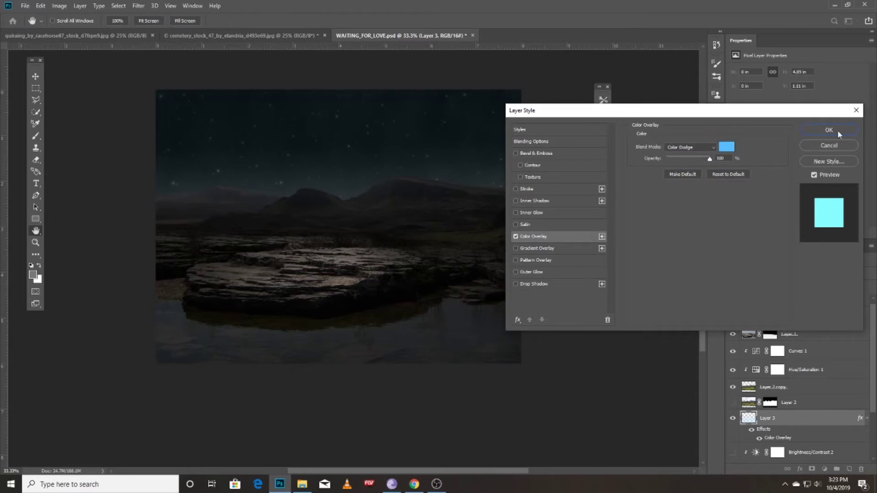
click(829, 130)
- Set Layer 3's Color Overlay blend mode to Normal, then select Layer 1
key(g)
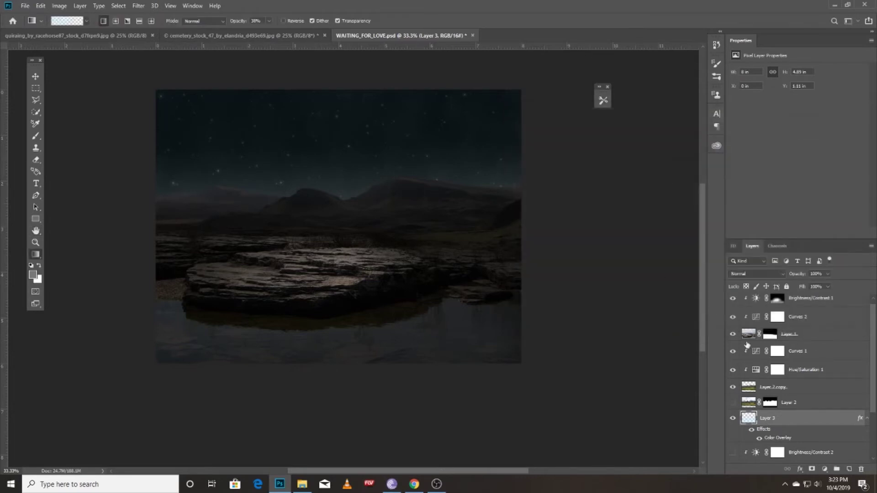
double_click(793, 423)
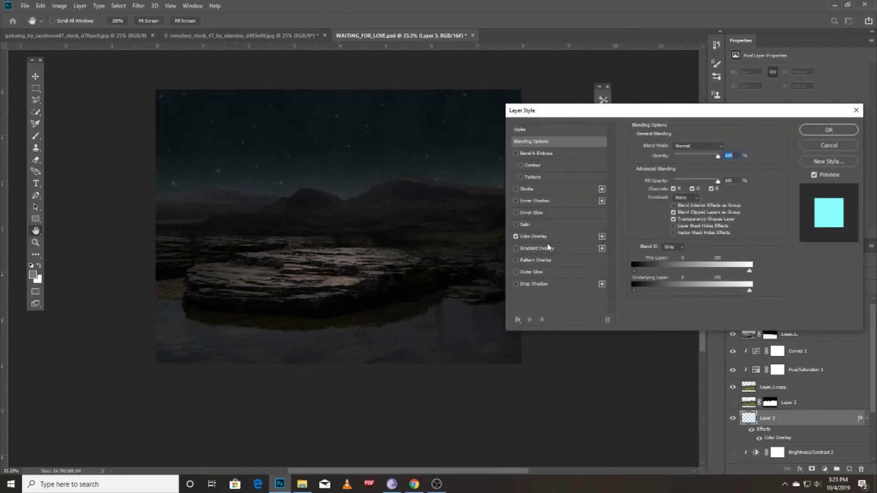
click(674, 149)
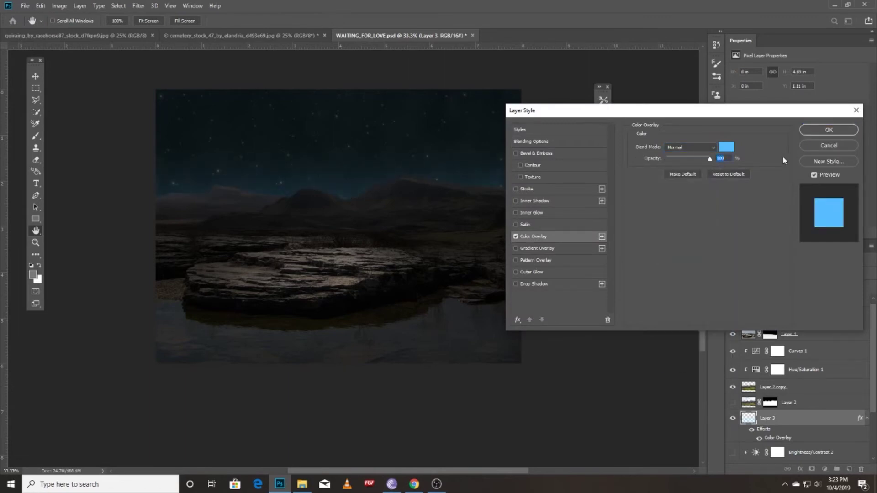
click(817, 131)
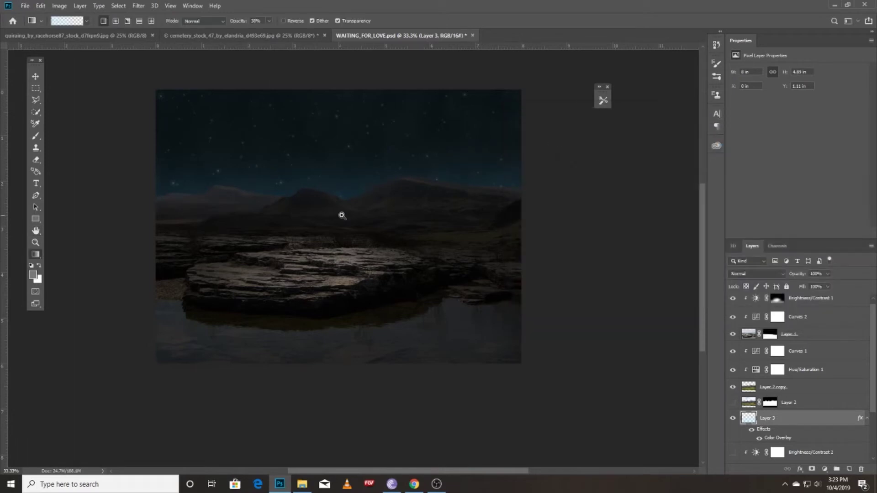
ctrl+click(342, 215)
key(v)
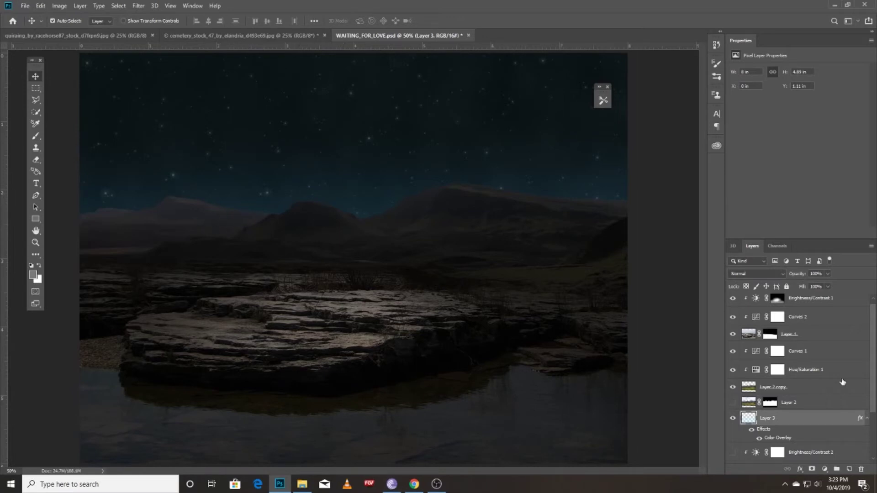
click(748, 337)
- Toggle Layer 1's visibility to compare, then select the Curves 1 adjustment
click(733, 336)
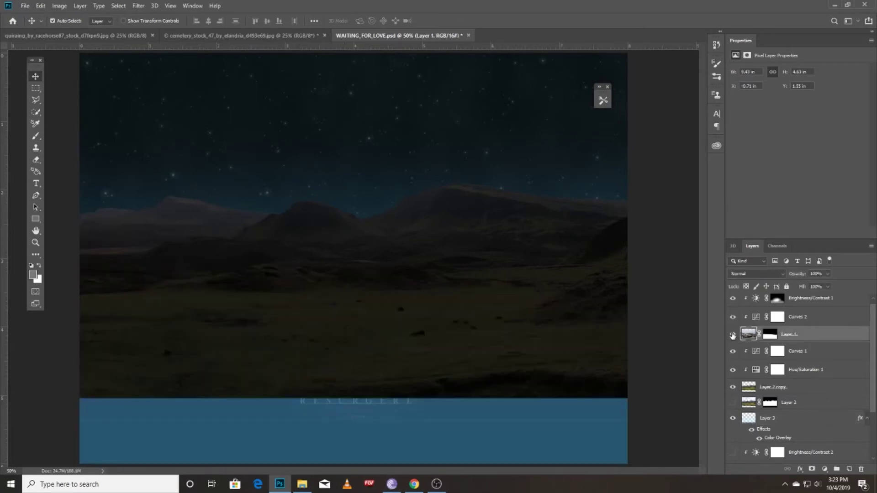
click(817, 374)
click(819, 352)
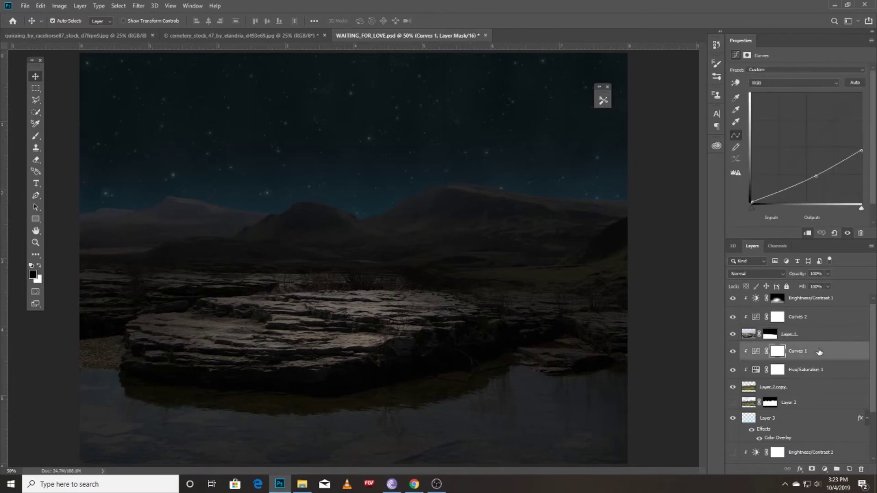
click(814, 372)
click(817, 352)
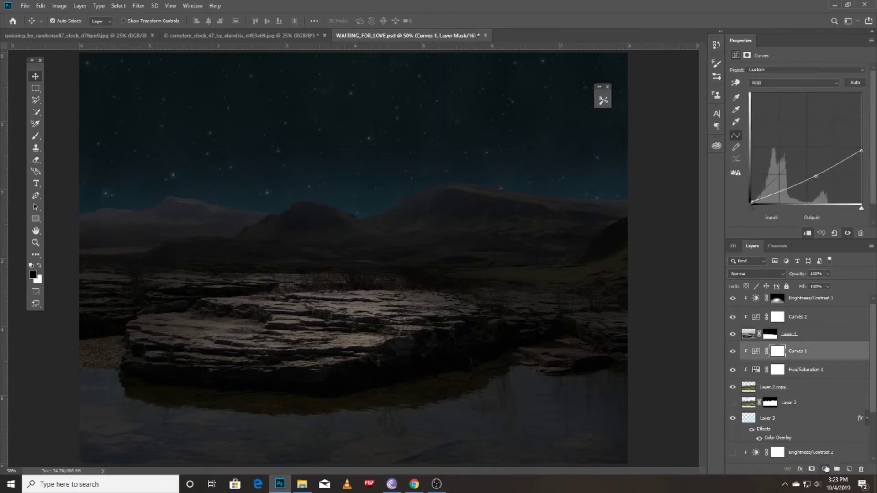
- Add a clipped Levels layer with Blue output shadows 23 and input black point 26
click(824, 469)
click(818, 342)
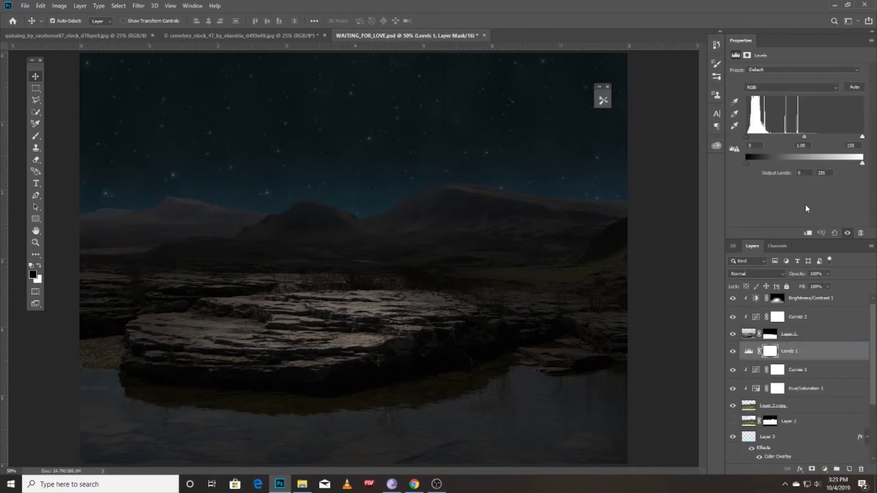
click(807, 233)
click(790, 87)
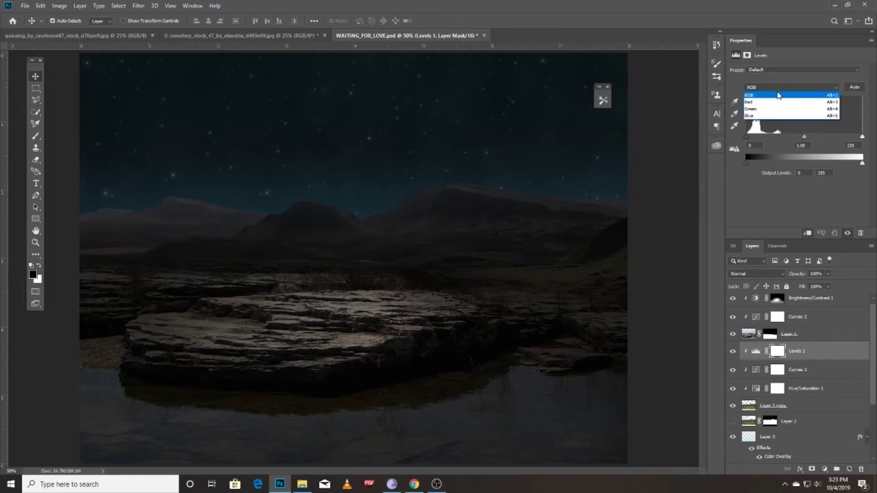
click(770, 116)
drag(747, 162, 755, 163)
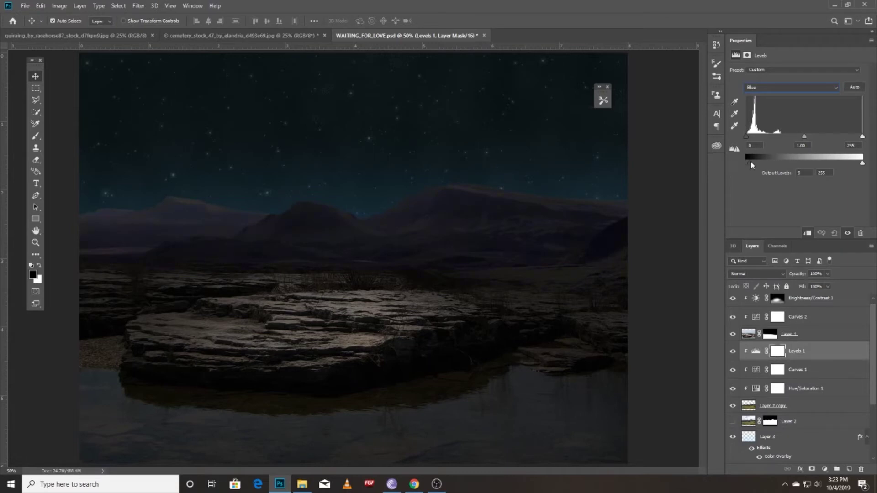
drag(748, 139, 760, 140)
drag(797, 137, 808, 137)
- Reset the blue midtone to 1.00, hide Levels 1, and fit the image in view
click(834, 232)
click(733, 352)
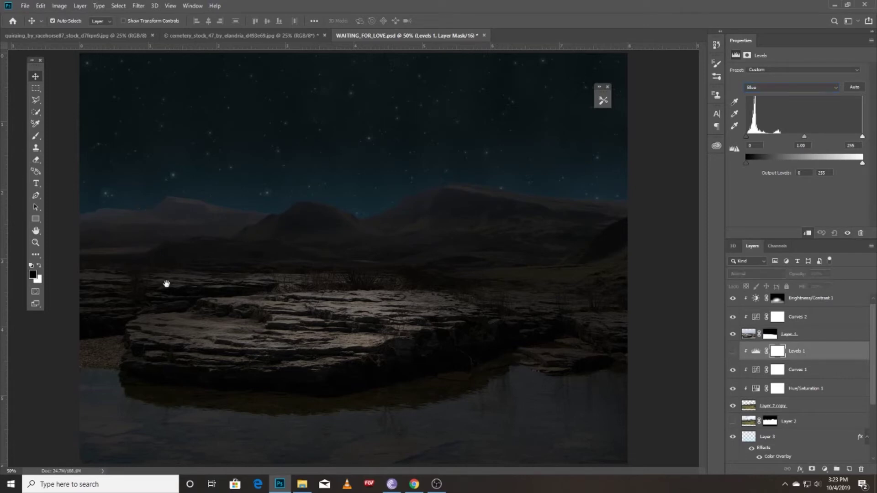
alt+click(302, 217)
key(ctrl+0)
- Add Layer 4 above Curves 1 and paint faint black strokes over the sky
click(804, 370)
click(849, 470)
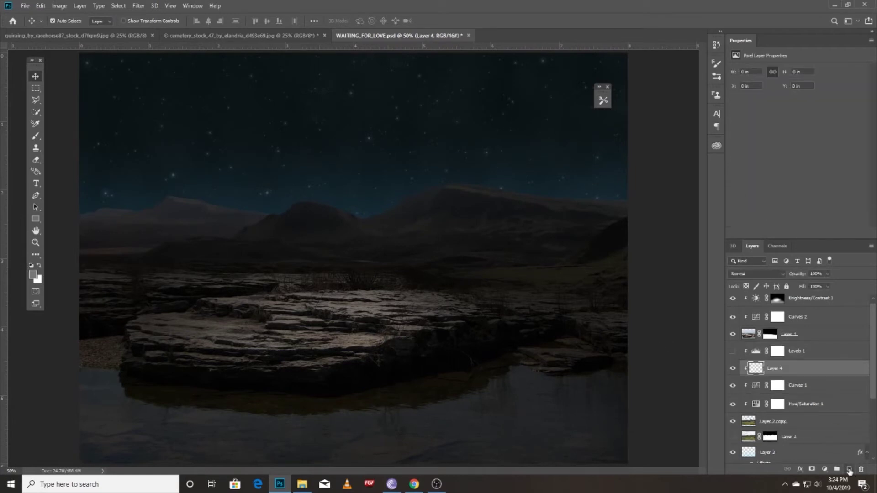
key(b)
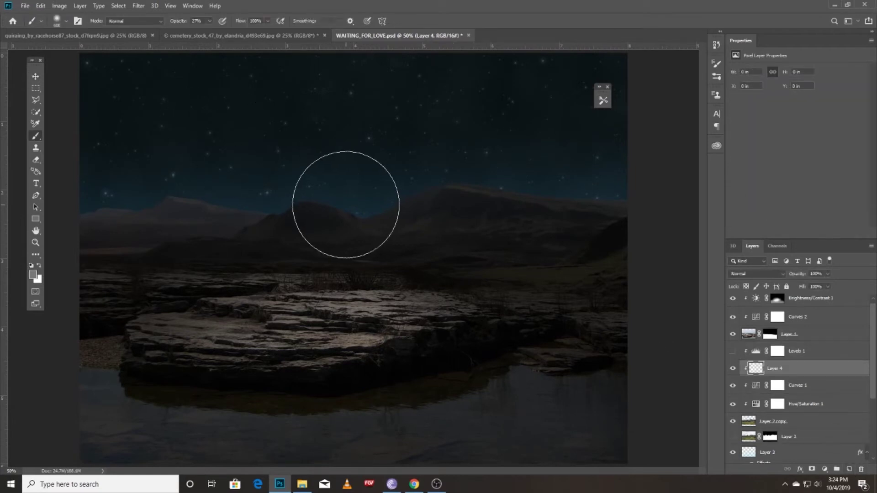
key(d)
drag(179, 21, 175, 22)
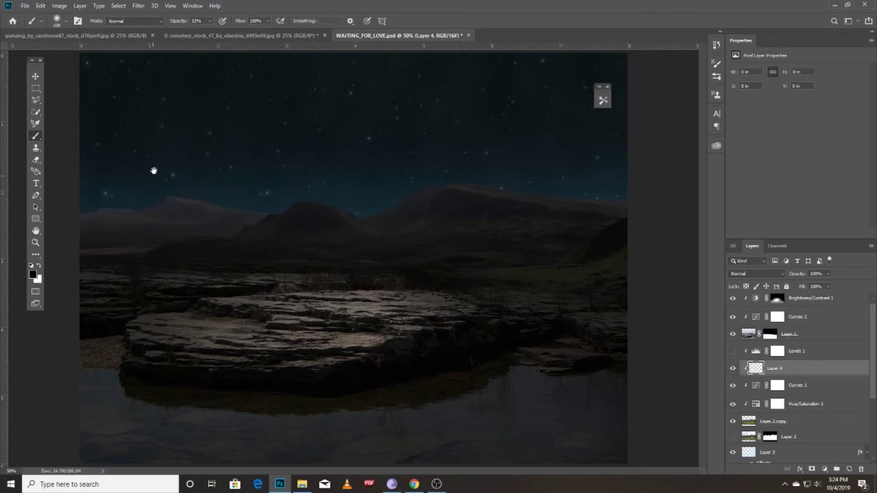
drag(107, 176, 137, 156)
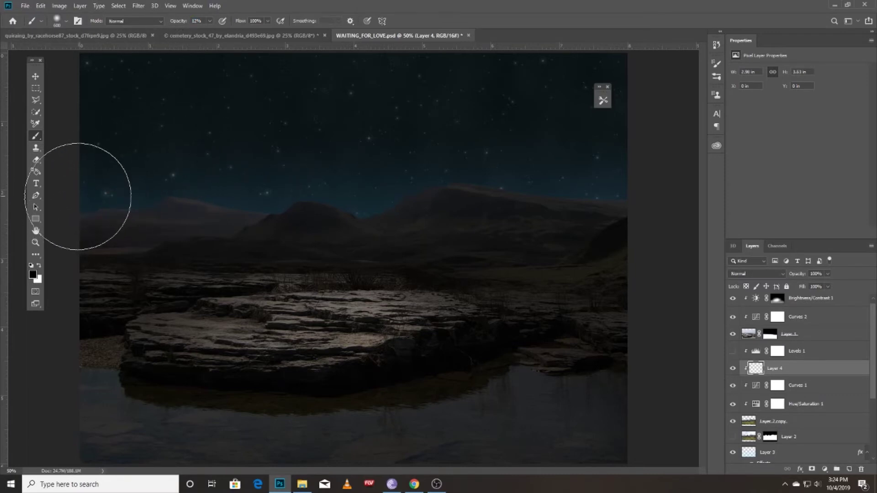
mouse_move(133, 178)
mouse_down()
mouse_move(99, 195)
mouse_move(190, 170)
mouse_move(153, 172)
mouse_move(96, 219)
mouse_move(101, 250)
mouse_move(560, 157)
mouse_move(518, 141)
mouse_move(603, 196)
mouse_move(538, 170)
mouse_move(639, 234)
mouse_move(575, 179)
mouse_move(609, 229)
mouse_move(621, 220)
mouse_move(448, 133)
mouse_move(561, 188)
mouse_move(614, 245)
mouse_move(468, 223)
mouse_move(239, 143)
mouse_move(157, 178)
mouse_up()
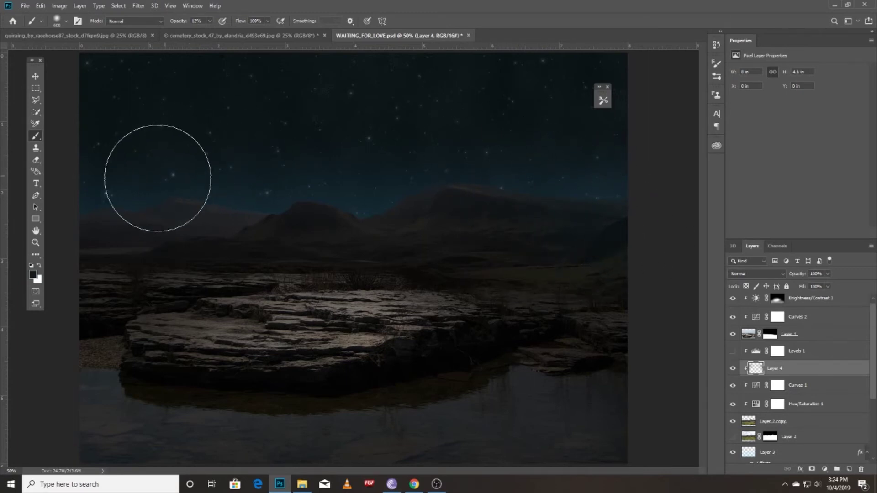
- Set Layer 4 to Soft Light blending at 100% opacity
click(734, 274)
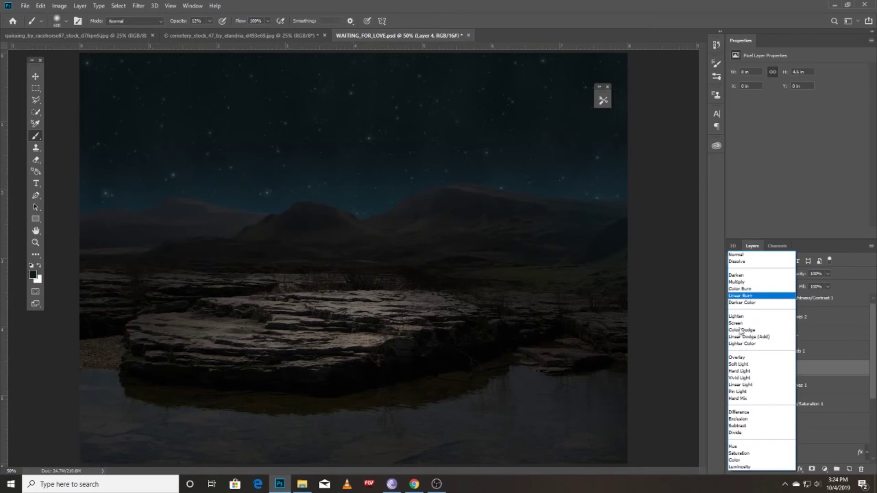
click(740, 365)
text(0)
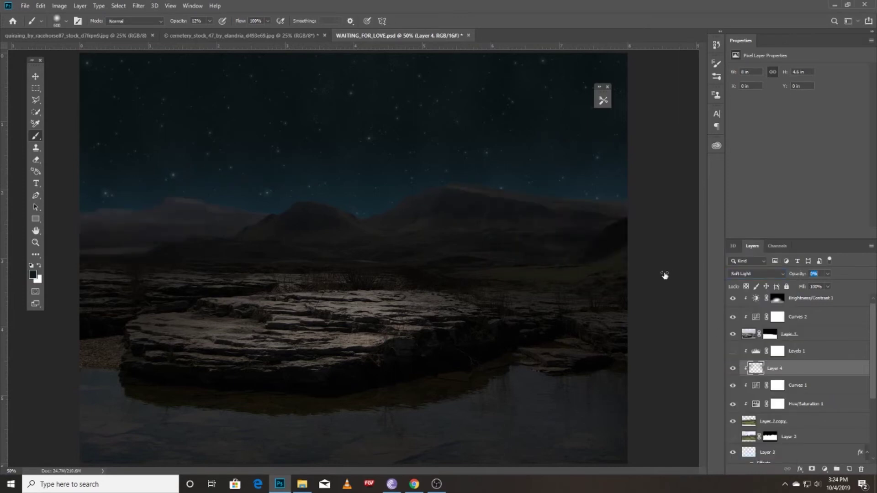
text(100)
key(Return)
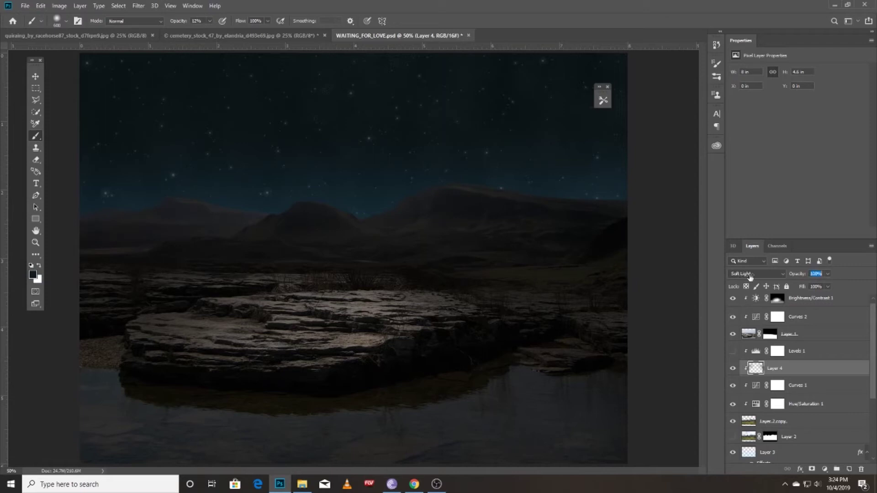
key(ctrl+minus)
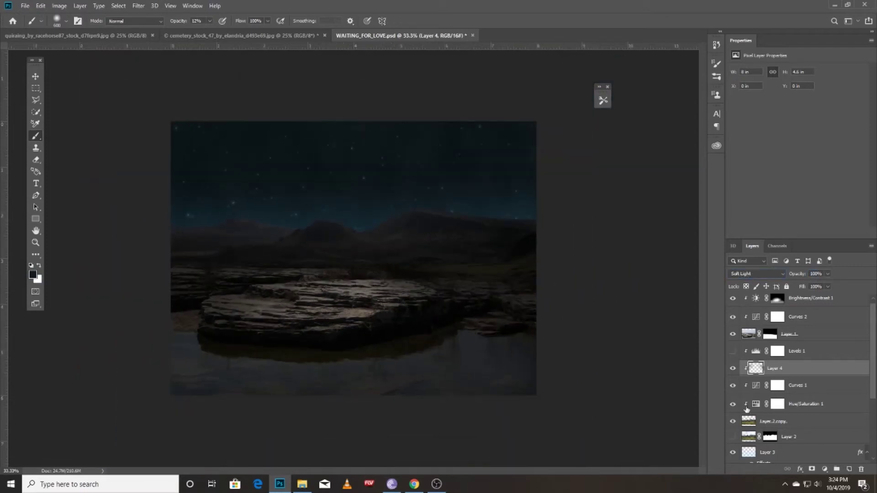
scroll(759, 411, down, 3)
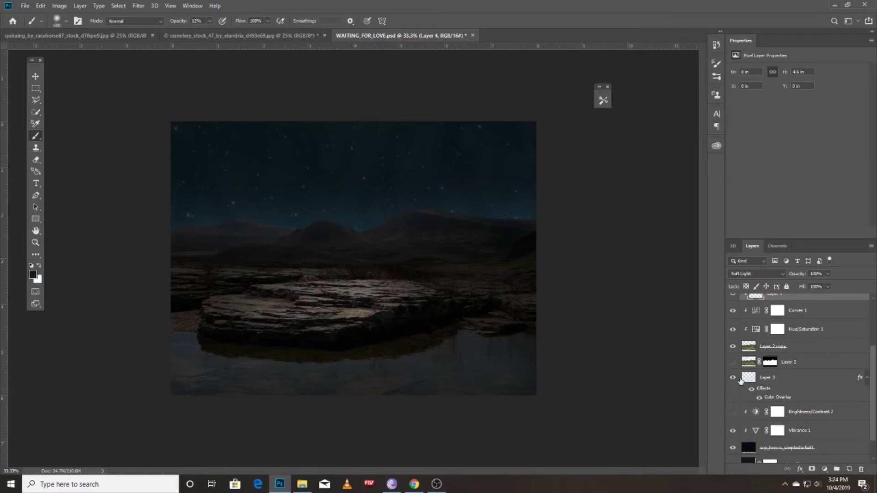
- Select Layer 3 and give it a white layer mask
click(733, 377)
click(733, 377)
click(767, 377)
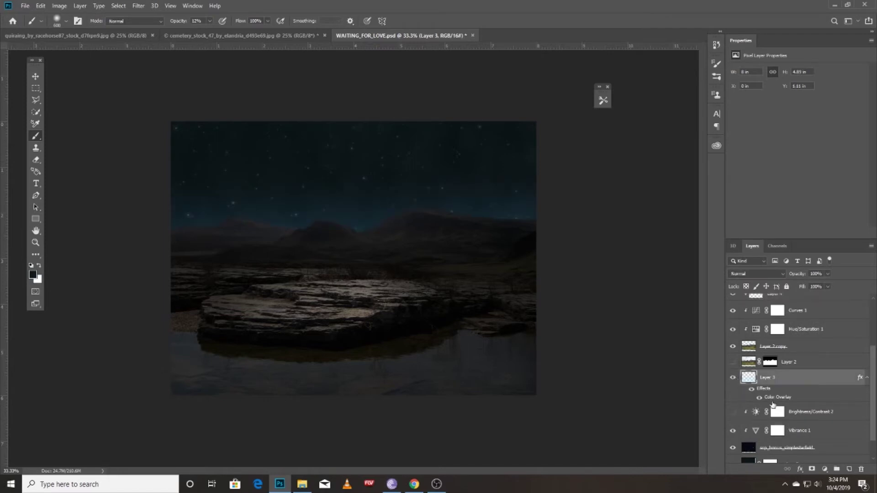
click(812, 469)
- Set up a black-to-transparent gradient by making its left stop black
key(g)
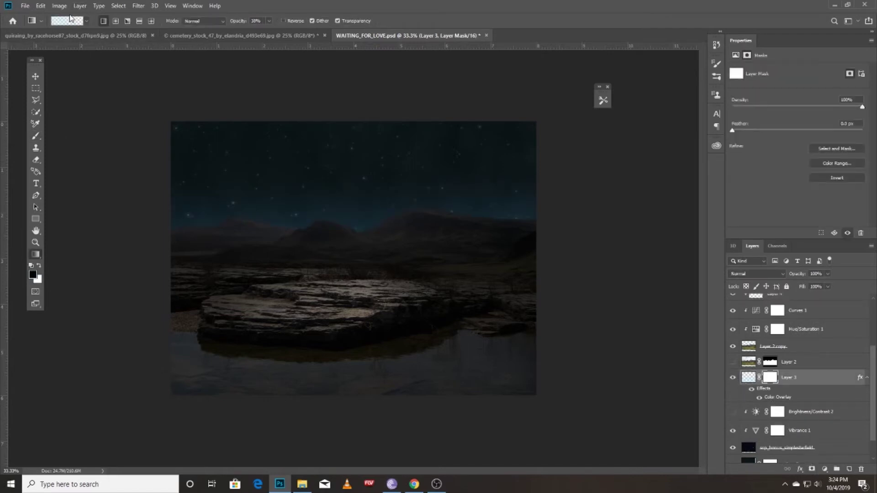
click(69, 23)
click(597, 269)
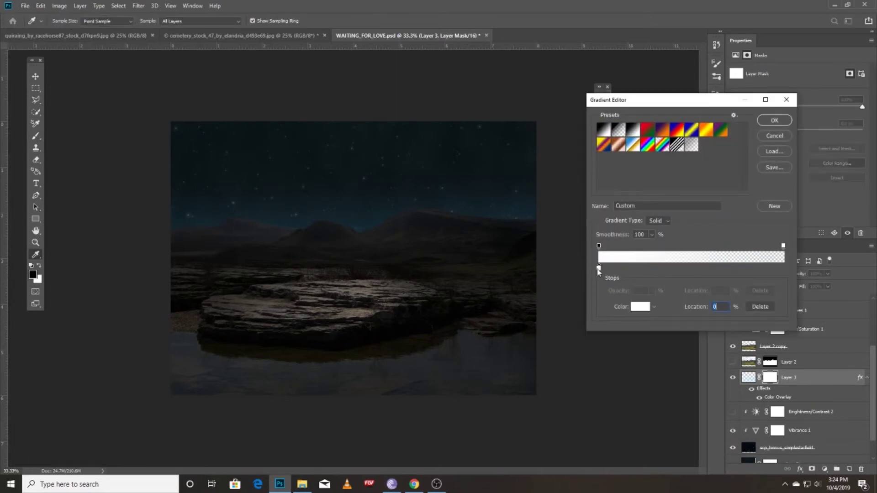
double_click(596, 269)
drag(610, 230, 598, 236)
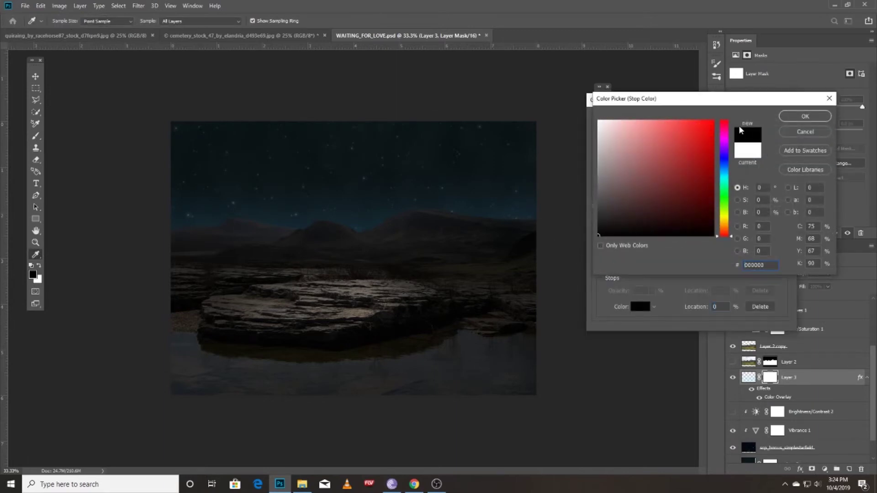
click(798, 116)
click(775, 121)
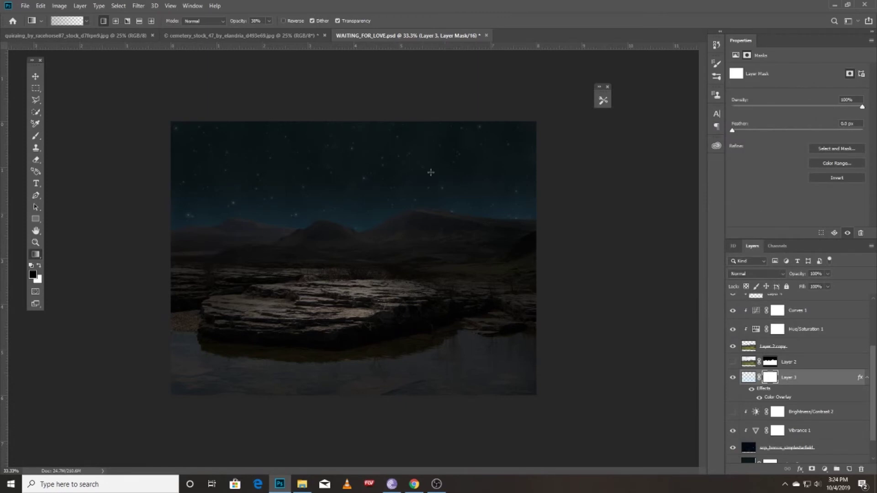
- Try gradients on Layer 3's mask, undo them, and switch to the Move tool
drag(129, 237, 410, 173)
mouse_move(529, 220)
mouse_down()
mouse_move(558, 228)
mouse_move(584, 211)
mouse_up()
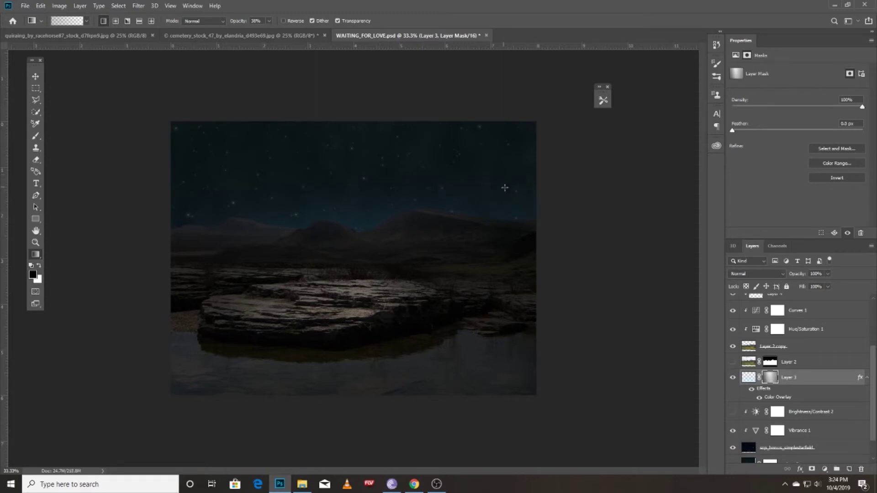
scroll(463, 211, up, 1)
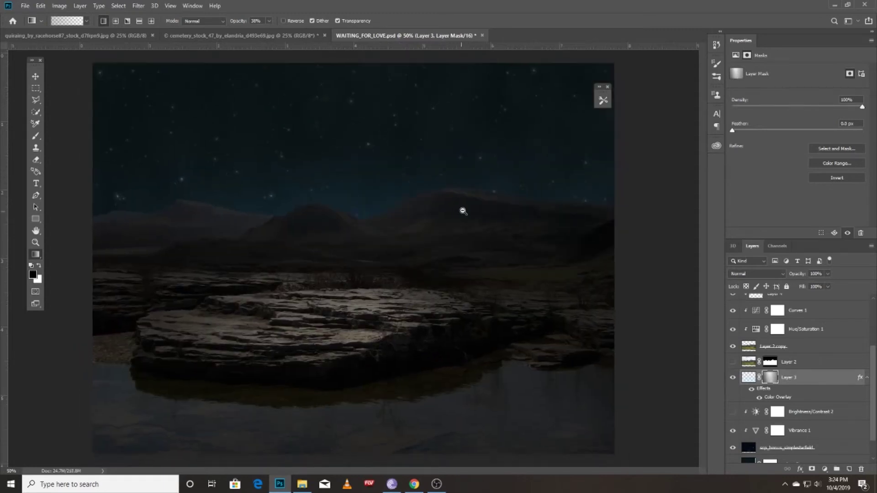
scroll(463, 211, down, 1)
key(ctrl+z)
key(ctrl+z)
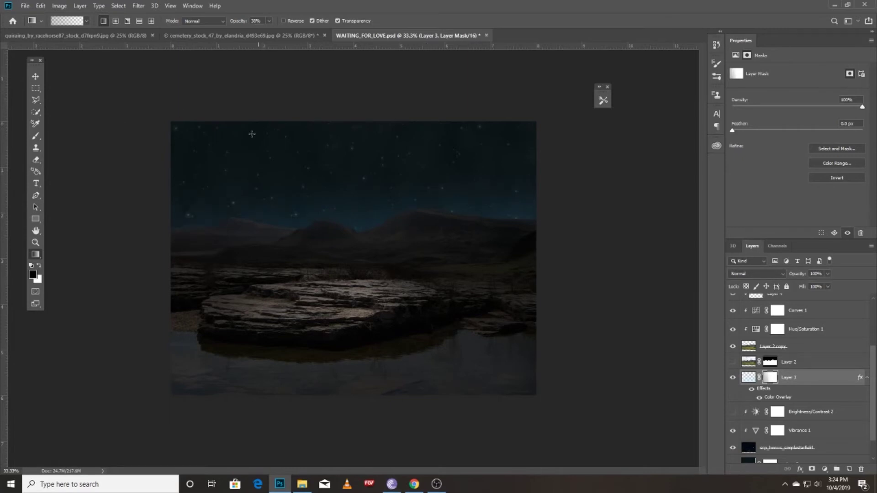
click(37, 76)
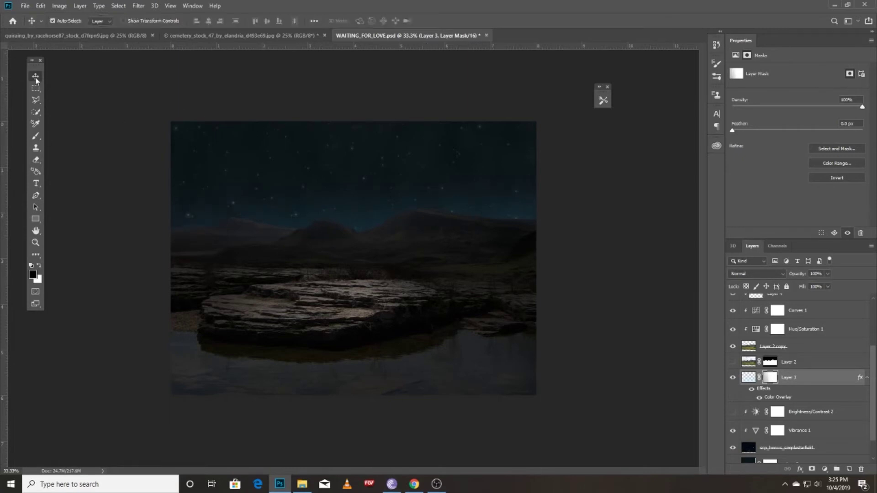
- Set Levels 1's RGB input levels to 0, 0.96 and 226
scroll(821, 330, up, 2)
click(806, 347)
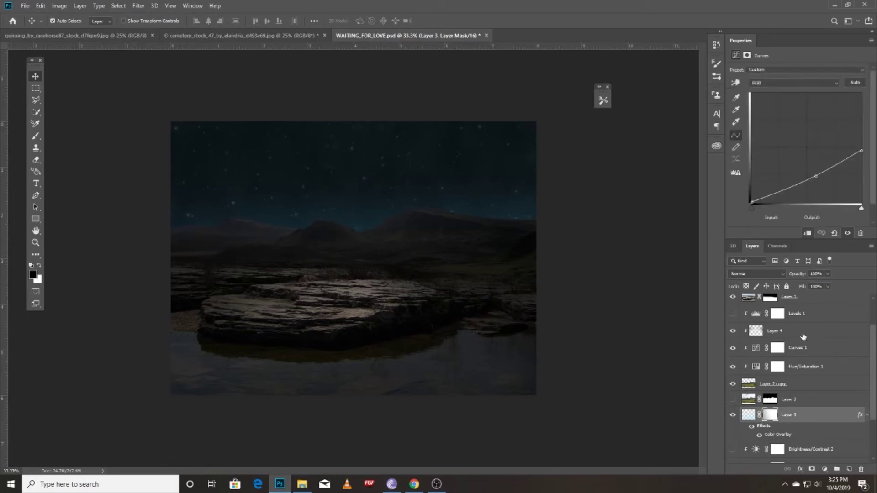
click(804, 315)
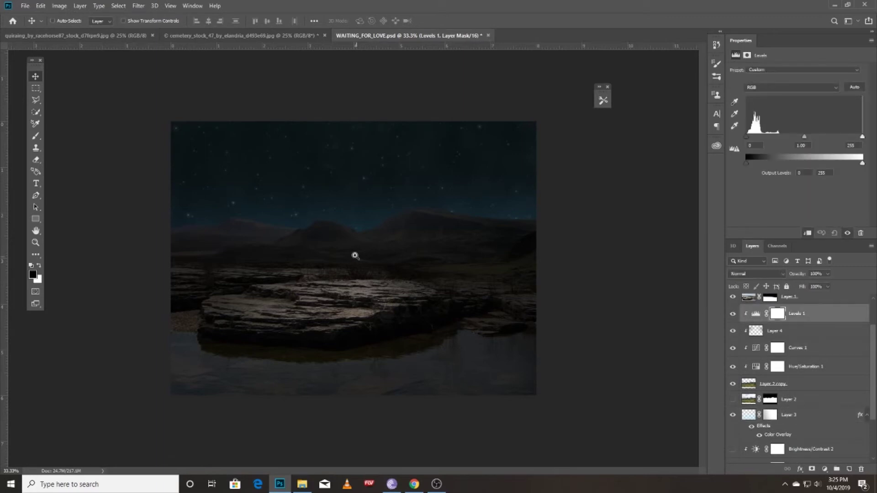
scroll(355, 254, up, 1)
click(757, 313)
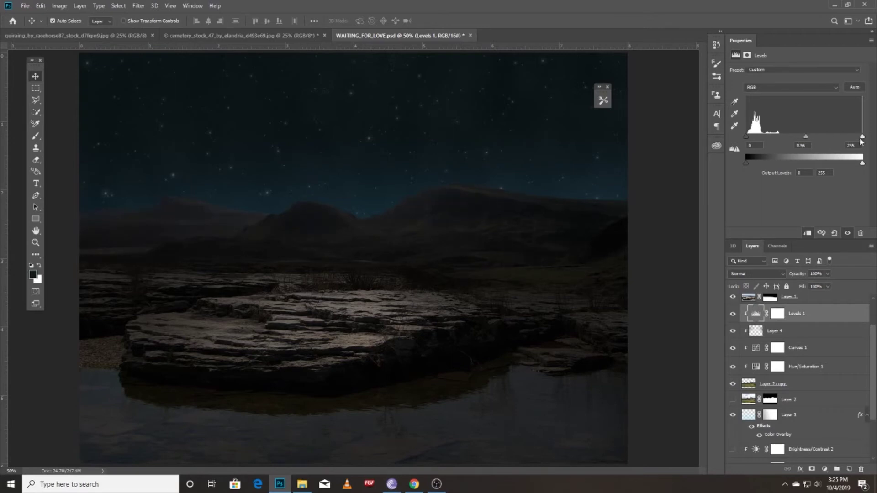
drag(847, 139, 846, 139)
drag(841, 139, 845, 136)
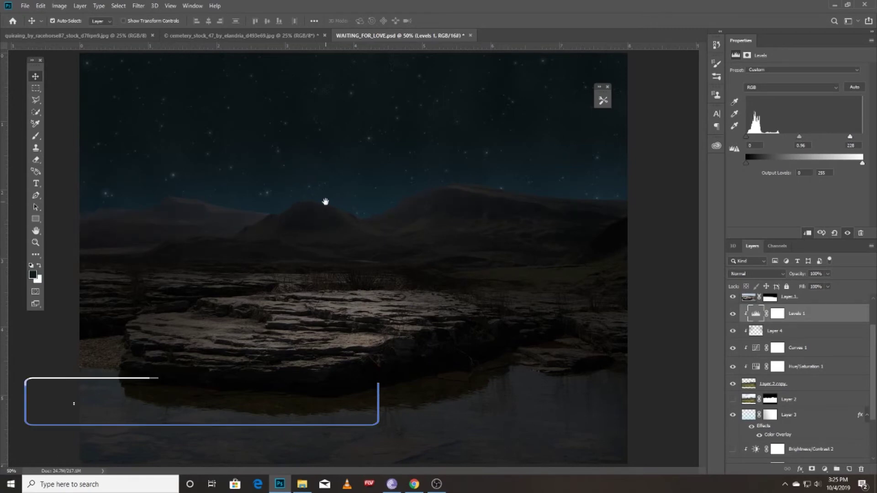
key(ctrl+minus)
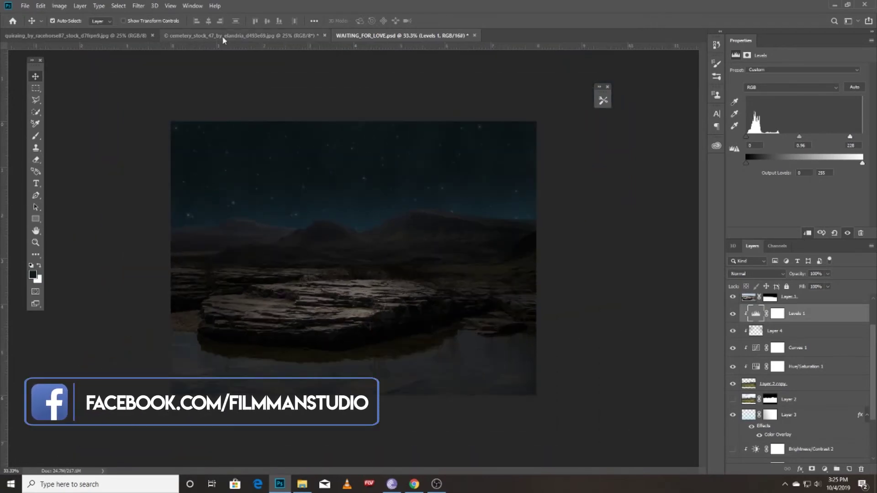
- Bring the woman cutout into WAITING_FOR_LOVE as the top layer
click(233, 36)
drag(329, 152, 395, 34)
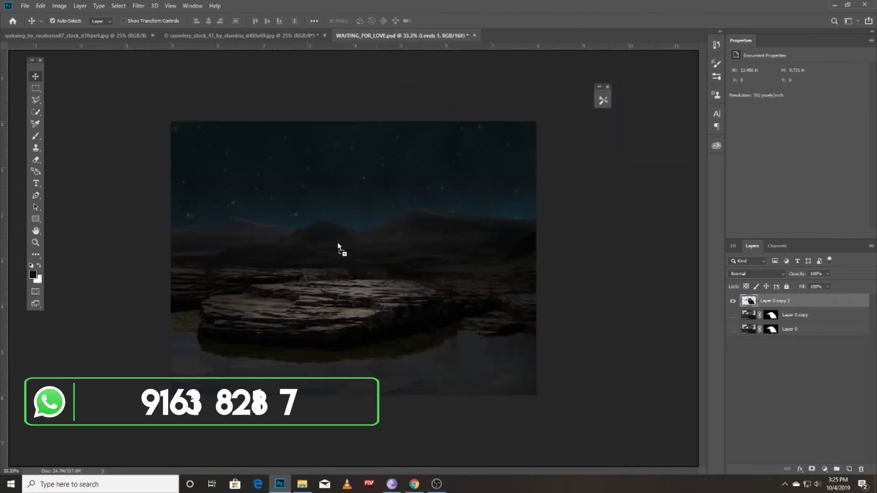
mouse_move(396, 35)
mouse_down()
mouse_move(400, 256)
mouse_move(393, 297)
mouse_up()
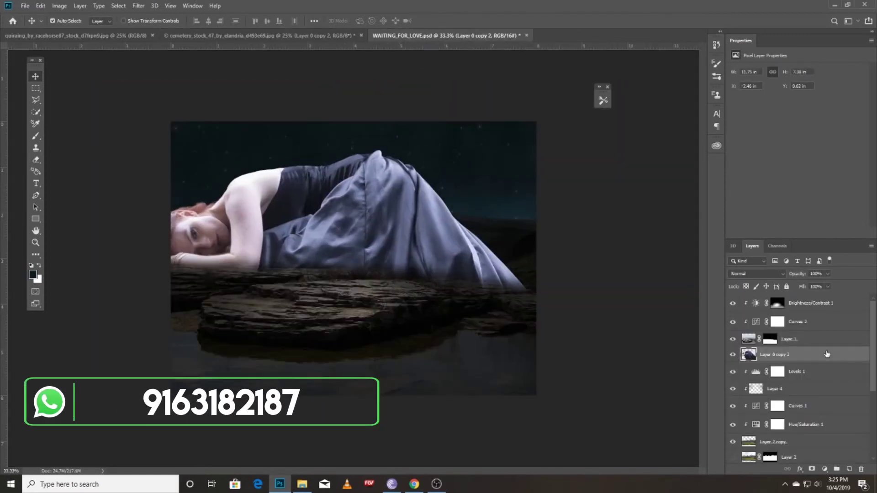
drag(826, 354, 827, 296)
- Scale the woman to 26.33% and position her lying on the rock slab
key(ctrl+t)
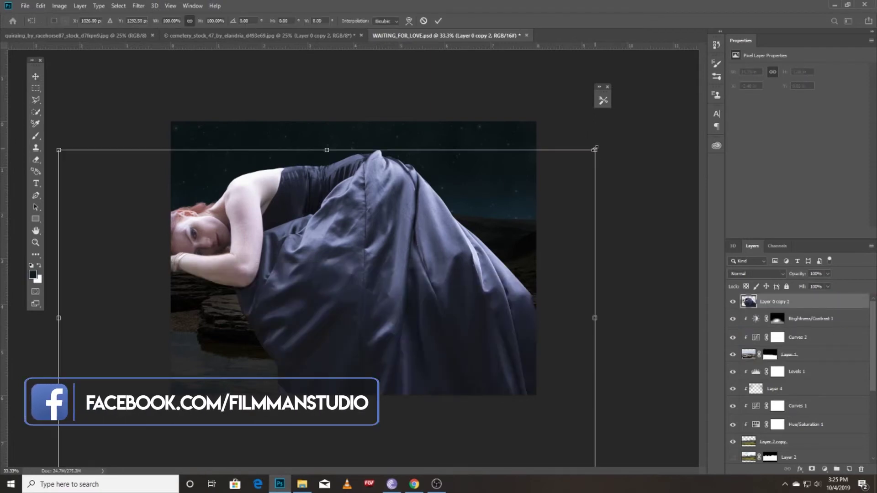
drag(594, 149, 432, 251)
mouse_move(384, 296)
mouse_down()
mouse_move(411, 296)
mouse_move(412, 305)
mouse_up()
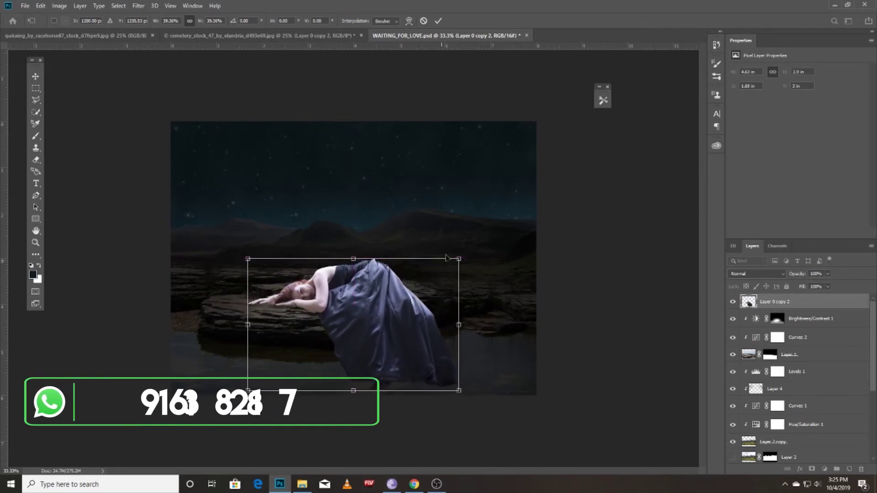
drag(458, 261, 380, 304)
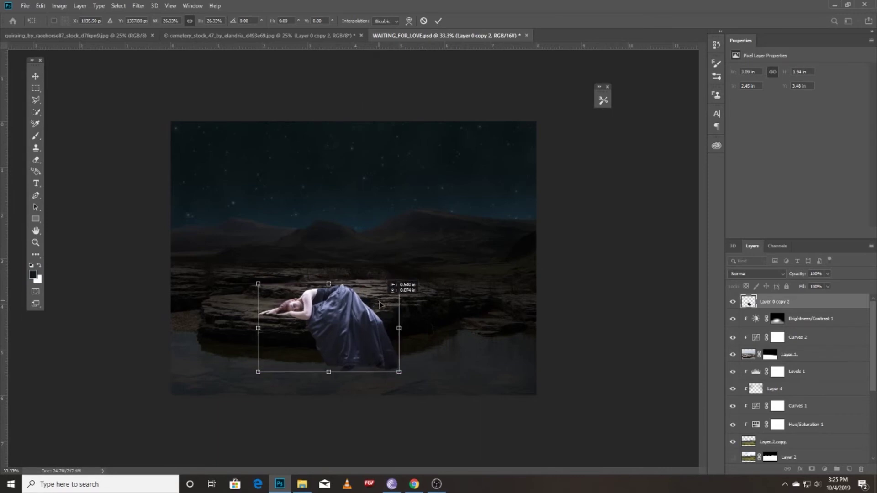
click(438, 21)
scroll(315, 347, up, 3)
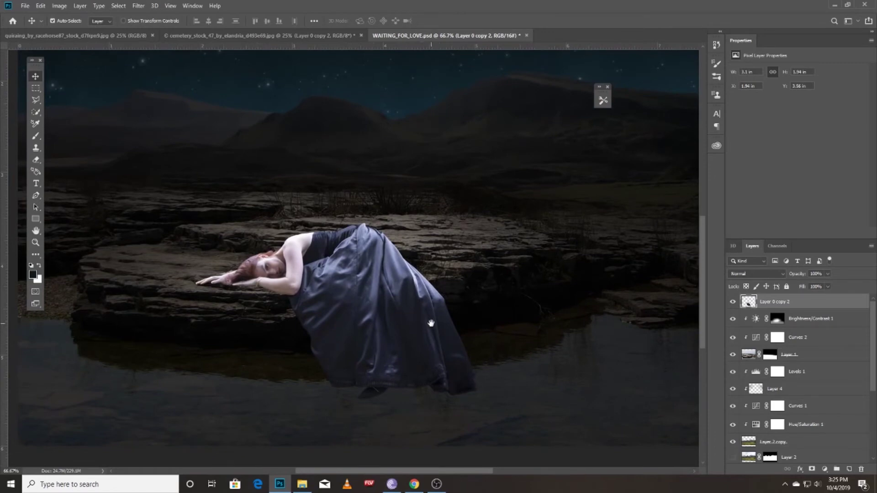
- Lower the woman slightly onto the rocks and bring her skirt into view
drag(425, 326, 426, 329)
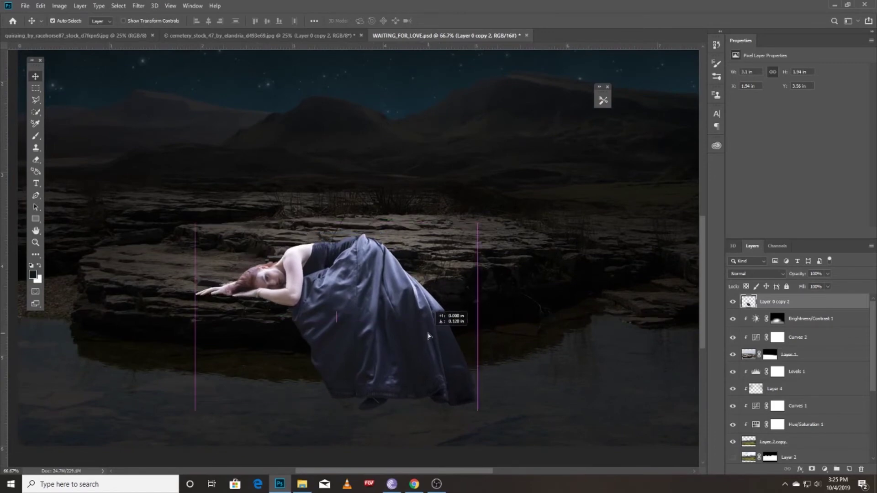
drag(426, 329, 416, 319)
scroll(415, 317, down, 1)
scroll(344, 245, down, 1)
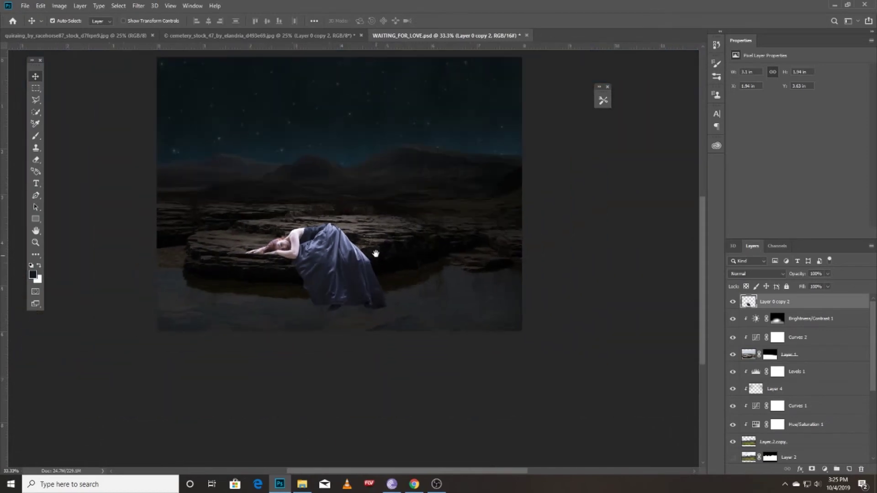
drag(376, 255, 397, 308)
- Zoom in on the skirt and add a white layer mask to the woman layer
scroll(385, 364, up, 1)
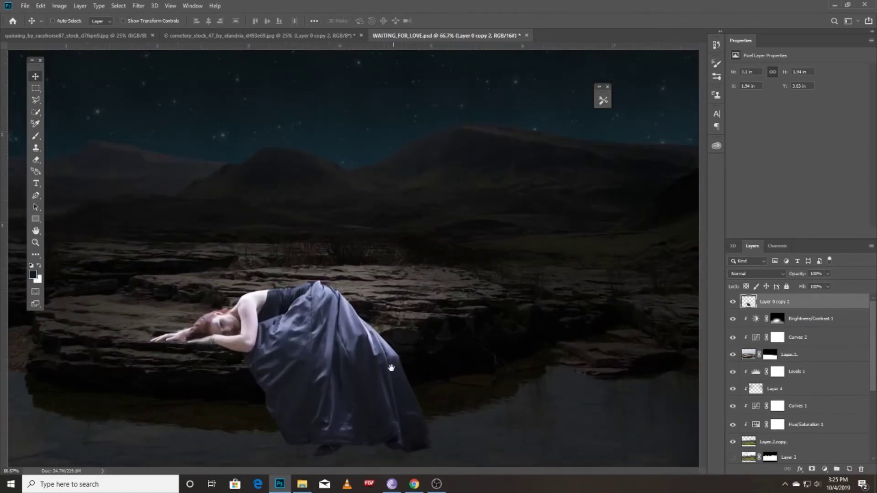
scroll(394, 368, up, 1)
scroll(414, 350, up, 1)
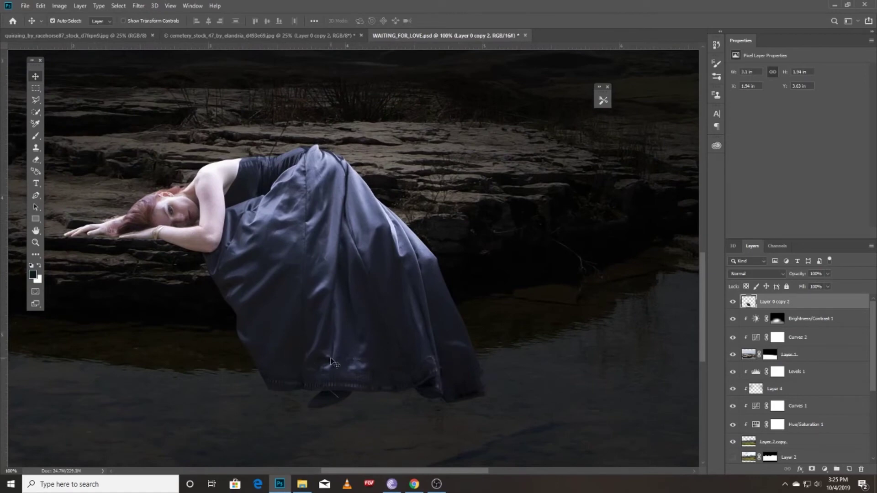
click(812, 470)
- Duplicate the masked woman layer as Layer 0 copy 3 and hide the original
key(b)
key(ctrl+j)
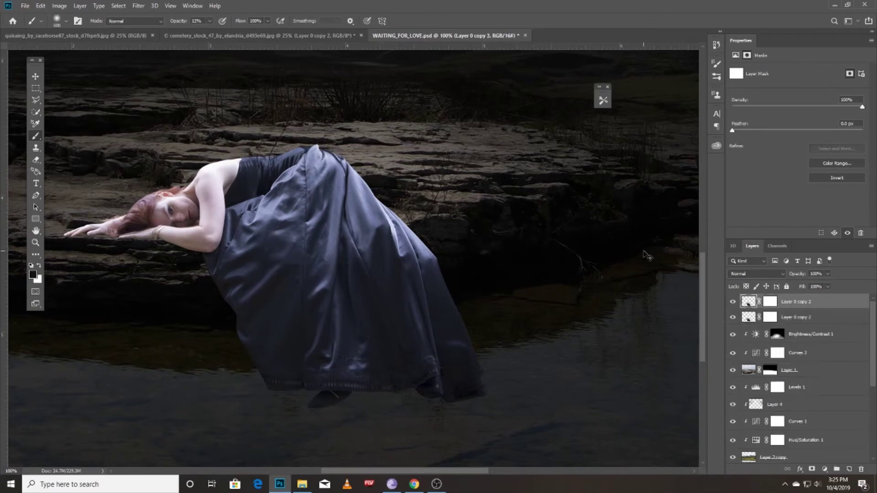
click(732, 317)
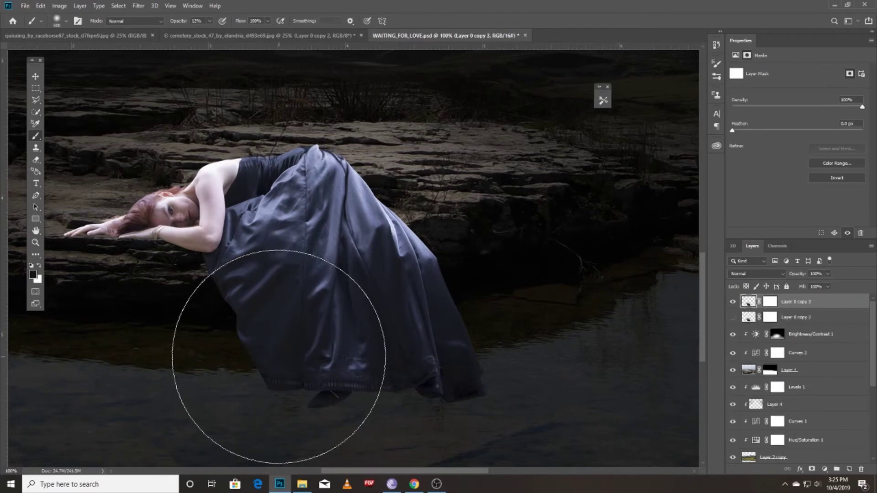
- On Layer 0 copy 3's mask, paint out the shadow below the hem at 100% opacity
key(bracketleft)
key(bracketleft)
key(bracketleft)
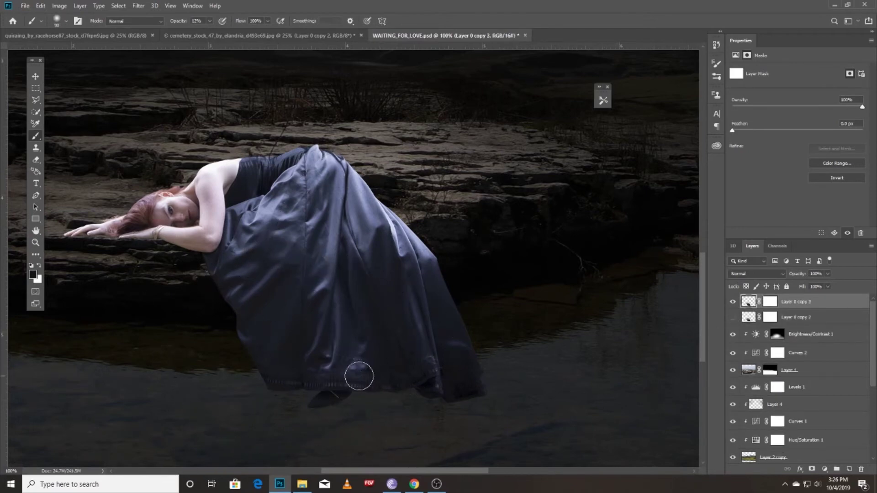
drag(171, 23, 181, 23)
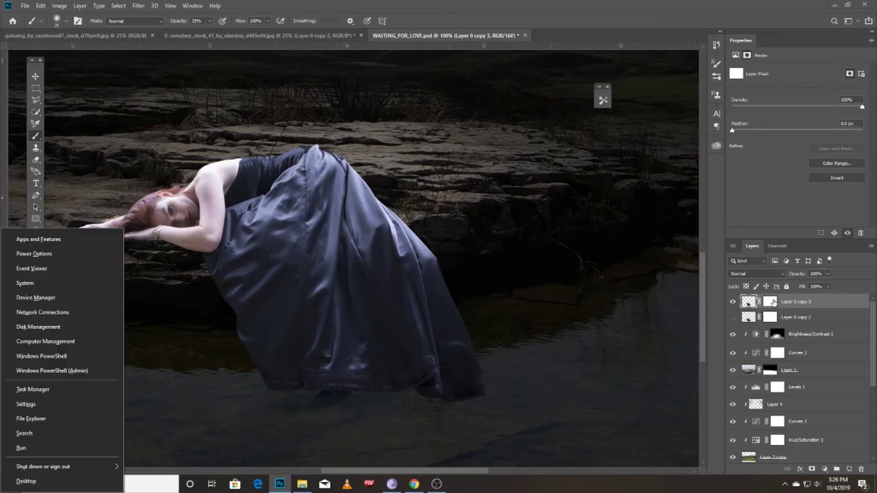
click(771, 301)
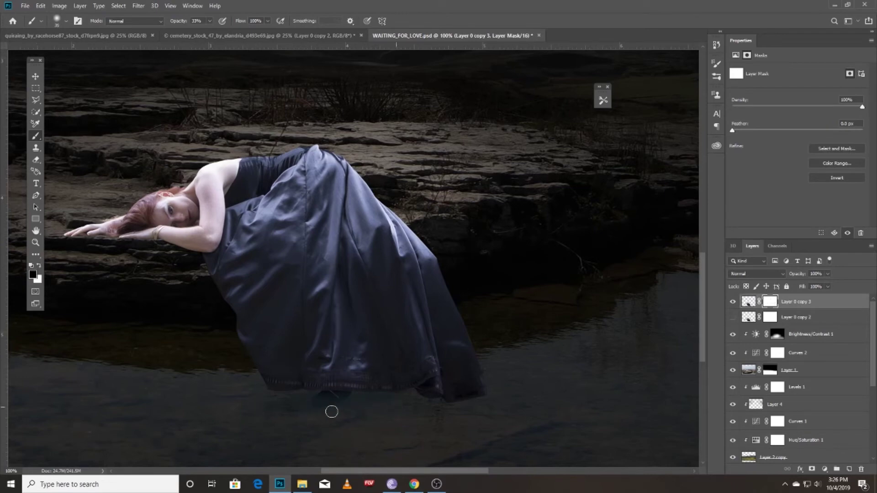
drag(170, 21, 195, 21)
mouse_move(320, 395)
mouse_down()
mouse_move(497, 374)
mouse_move(411, 391)
mouse_move(450, 405)
mouse_up()
- Lower the brush hardness and fade the lower right hem into the water
click(65, 21)
drag(75, 71, 71, 71)
key(Return)
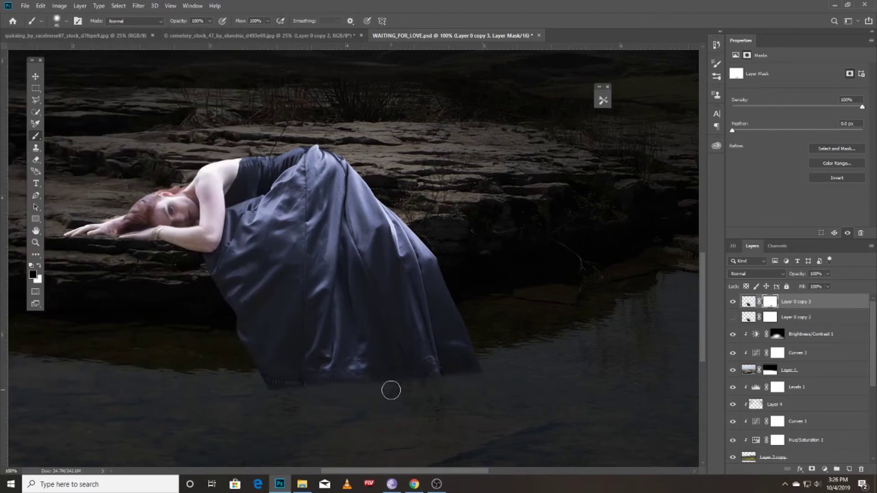
mouse_move(488, 375)
mouse_down()
mouse_move(457, 372)
mouse_move(494, 365)
mouse_move(234, 379)
mouse_up()
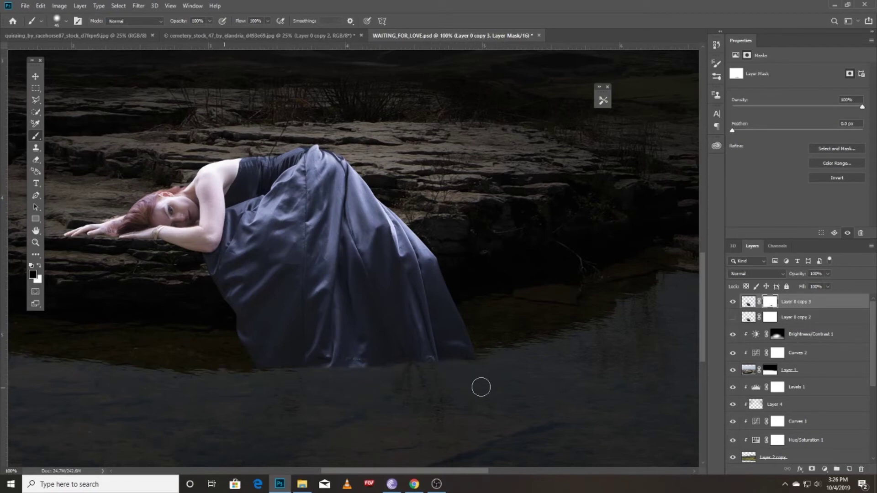
click(66, 21)
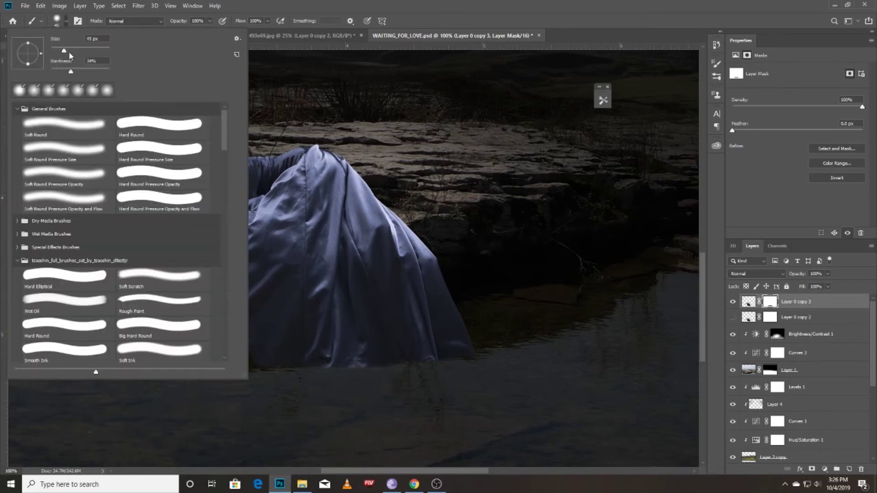
key(Return)
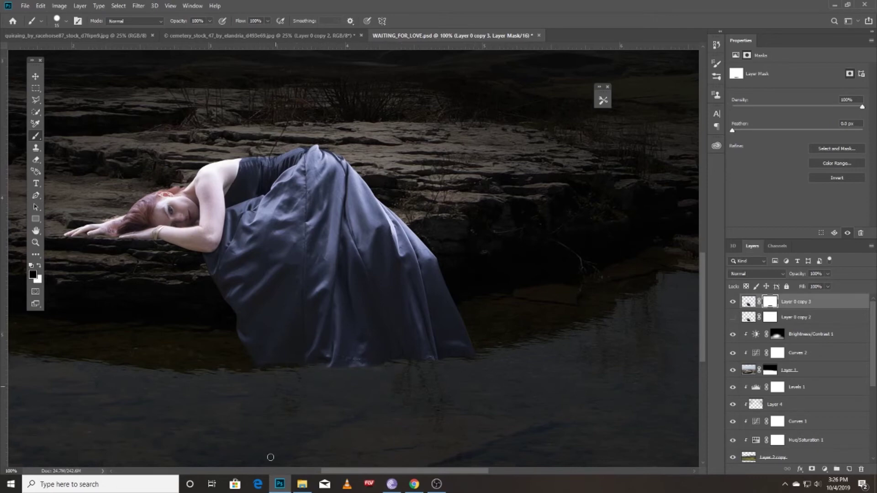
- Check the scene, duplicate the woman's layer as Layer 0 copy 4, and select Layer 0 copy 3
scroll(428, 390, down, 2)
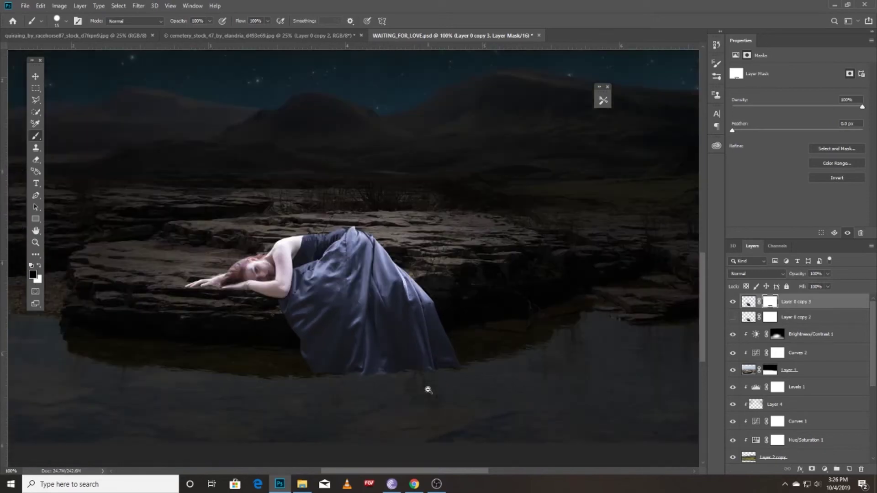
scroll(399, 360, down, 2)
scroll(337, 359, up, 1)
scroll(321, 301, up, 2)
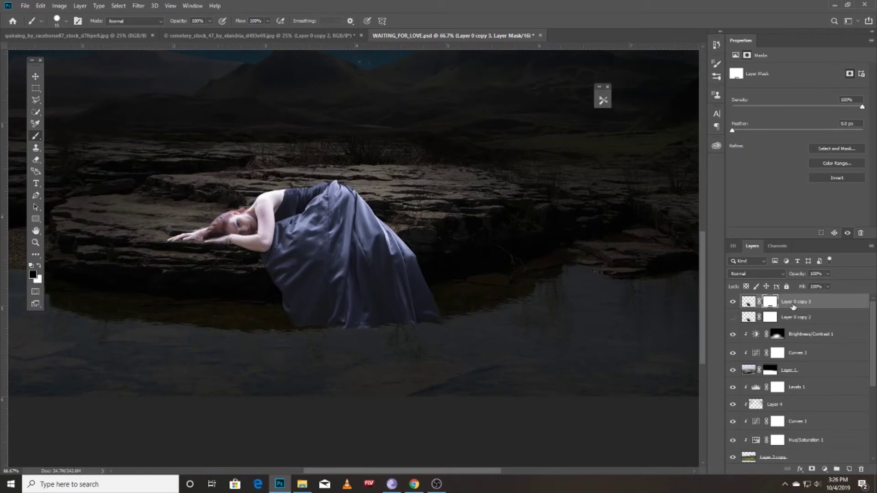
key(ctrl+j)
click(793, 319)
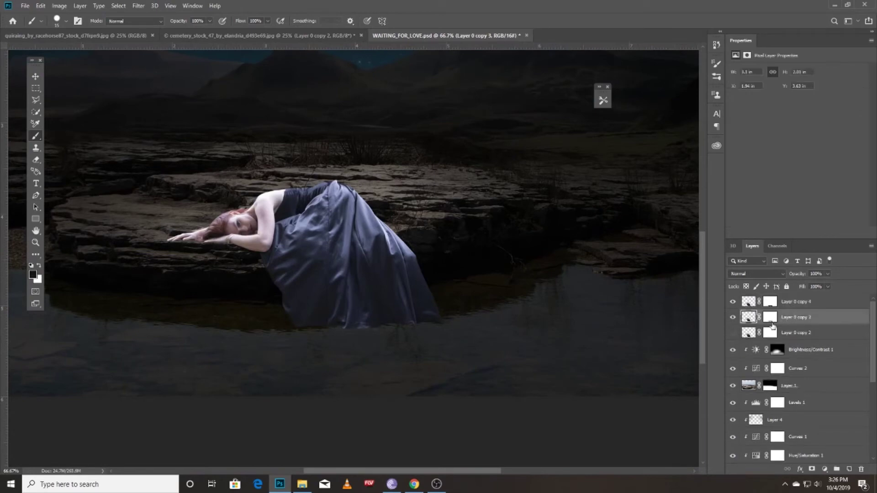
- Flip Layer 0 copy 3 vertically and move it down beneath the woman
key(ctrl+t)
right_click(356, 246)
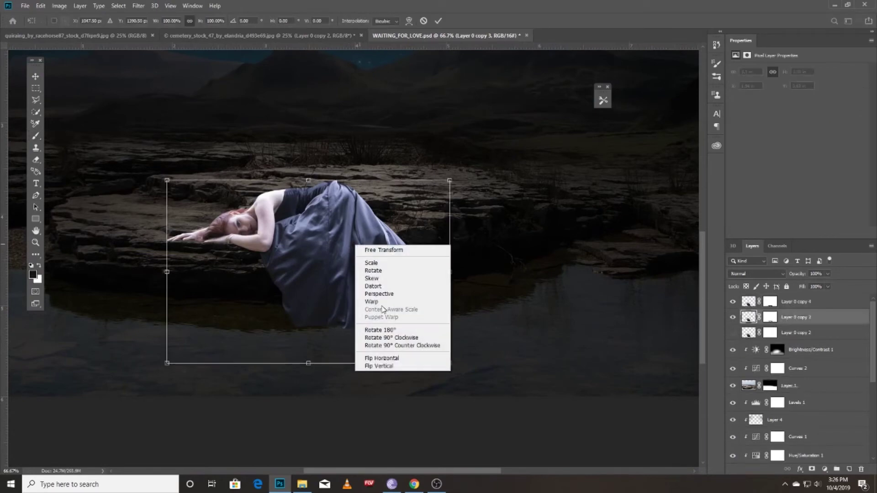
click(384, 366)
mouse_move(343, 297)
mouse_down()
mouse_move(346, 419)
mouse_move(344, 406)
mouse_up()
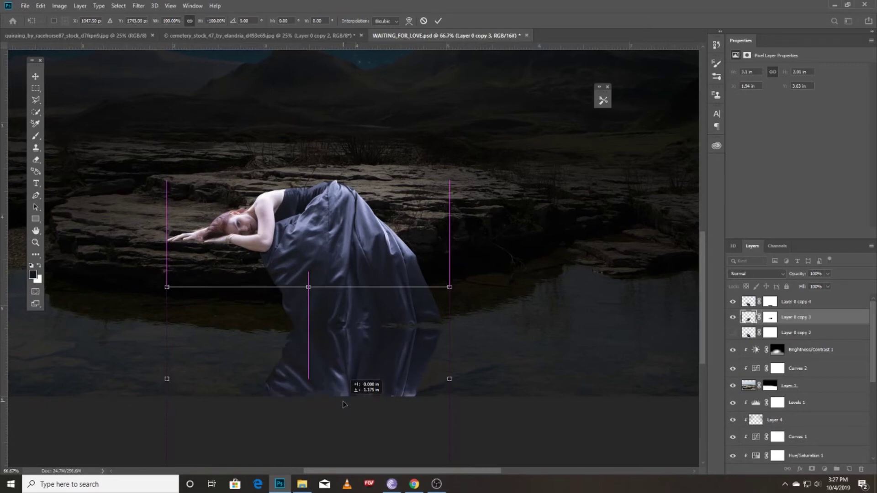
drag(344, 405, 344, 401)
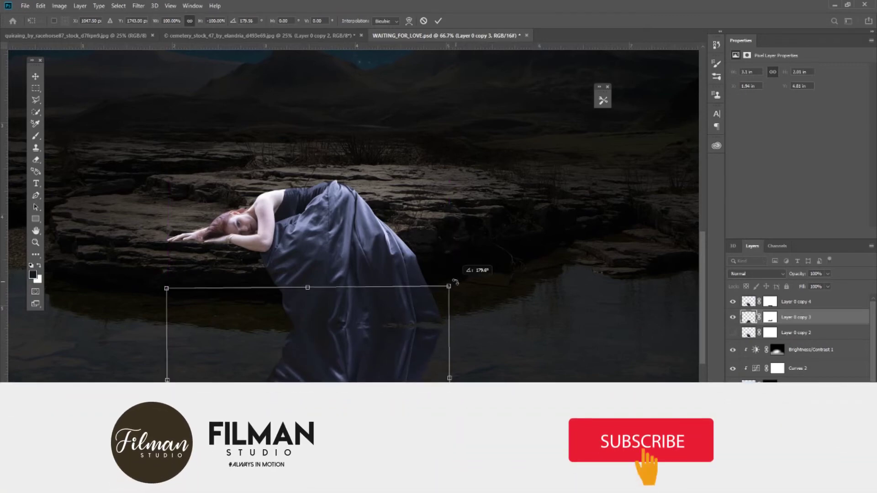
- Tilt and align the reflection slightly, commit the transform, and lower its opacity to 23%
drag(457, 282, 456, 277)
drag(424, 332, 424, 328)
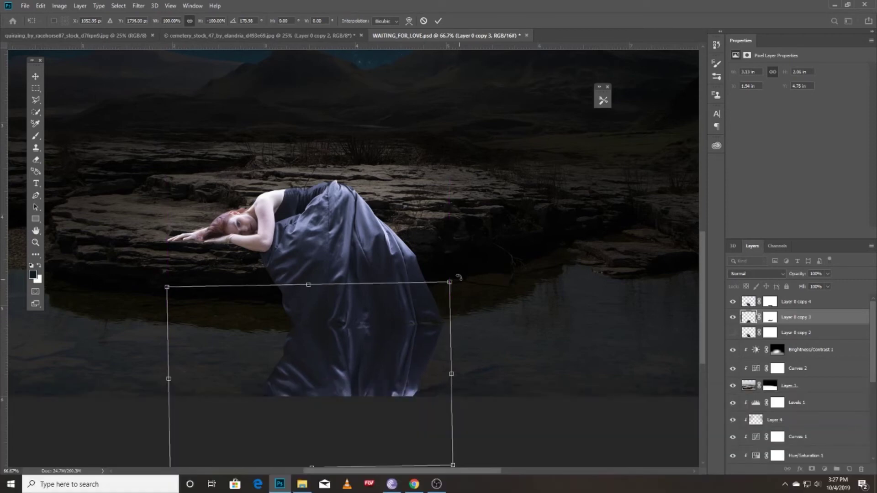
drag(457, 276, 456, 273)
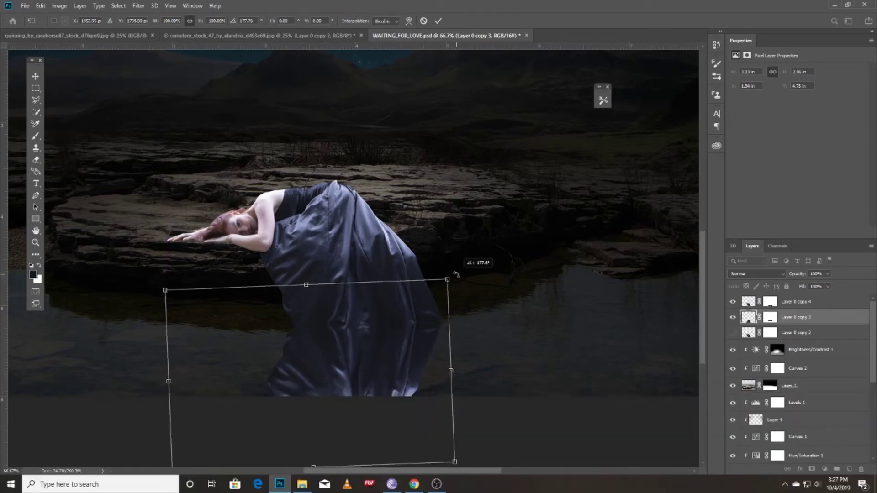
click(442, 20)
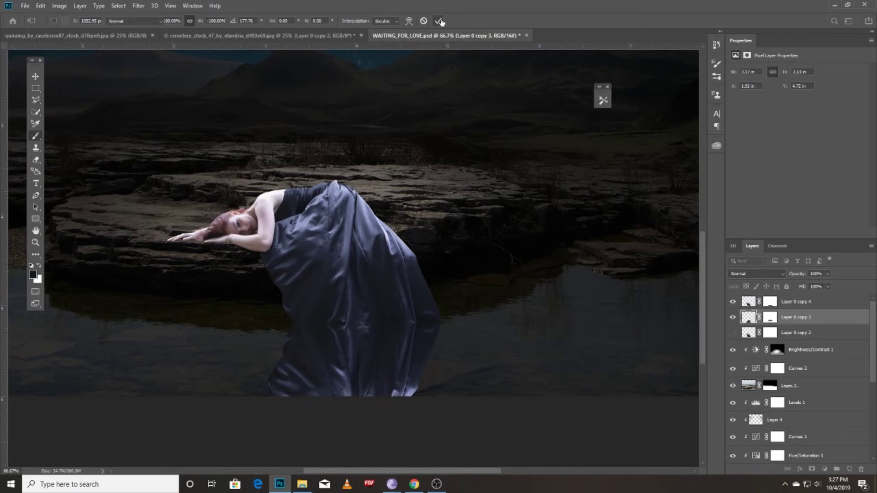
key(b)
drag(802, 275, 767, 276)
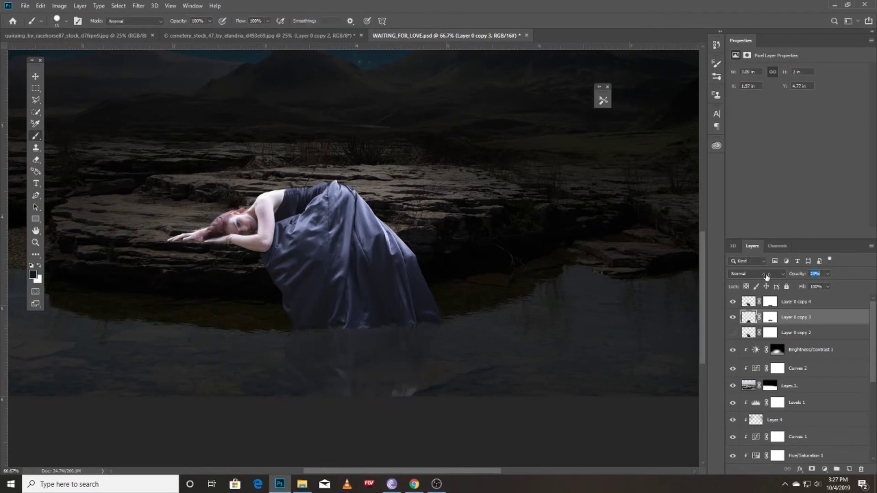
- Confirm the reflection's 23% opacity and delete its layer mask
key(Return)
click(770, 317)
right_click(759, 315)
key(Escape)
right_click(772, 319)
click(803, 336)
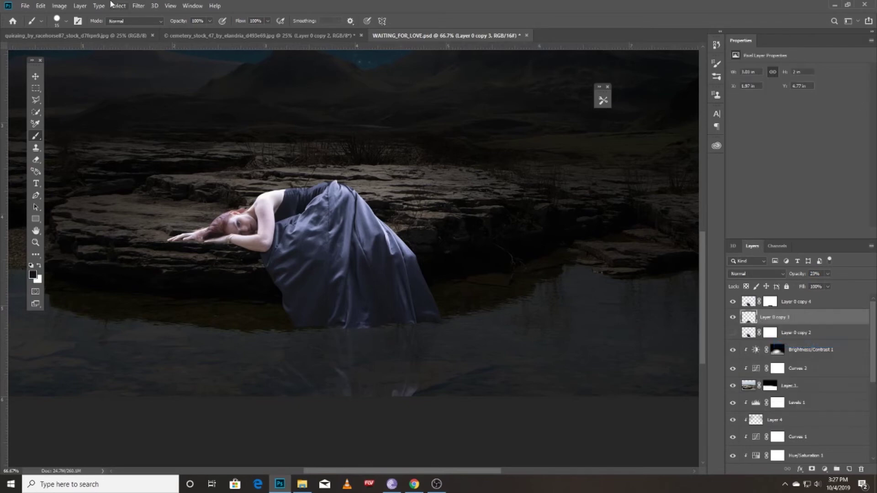
- Apply a Gaussian Blur with a reduced radius to the reflection
click(139, 6)
mouse_move(186, 108)
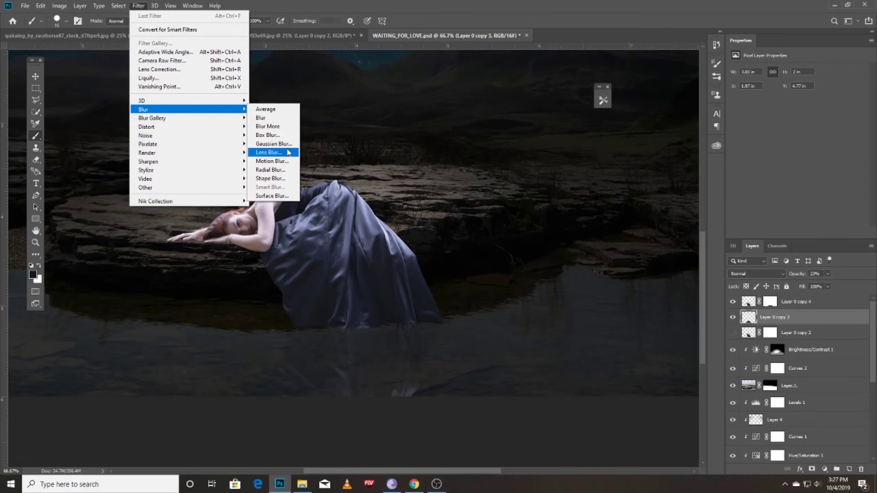
click(280, 144)
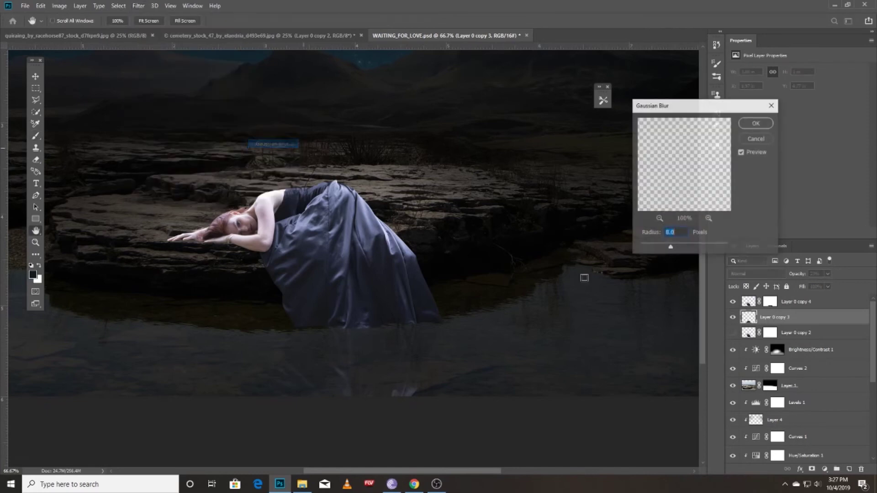
drag(671, 247, 650, 247)
click(755, 124)
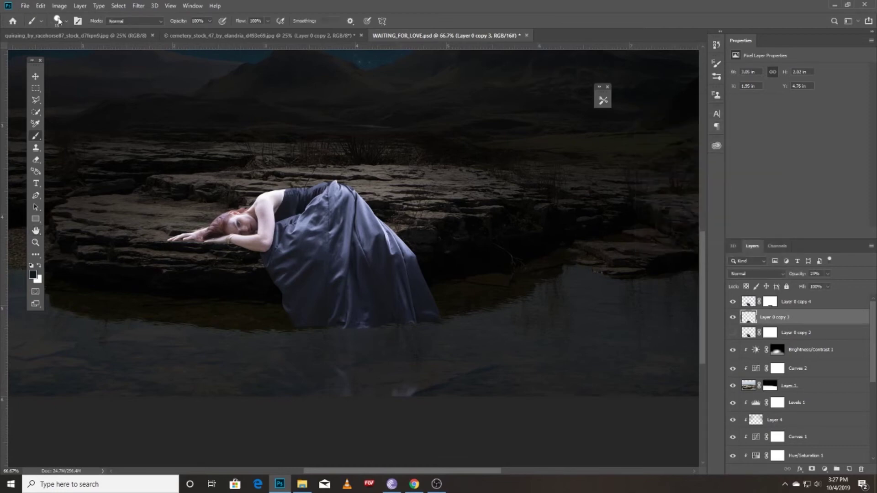
- Apply a Wave distortion with maximum wavelength 137, then fade the reflection's opacity slightly more
click(136, 6)
mouse_move(188, 127)
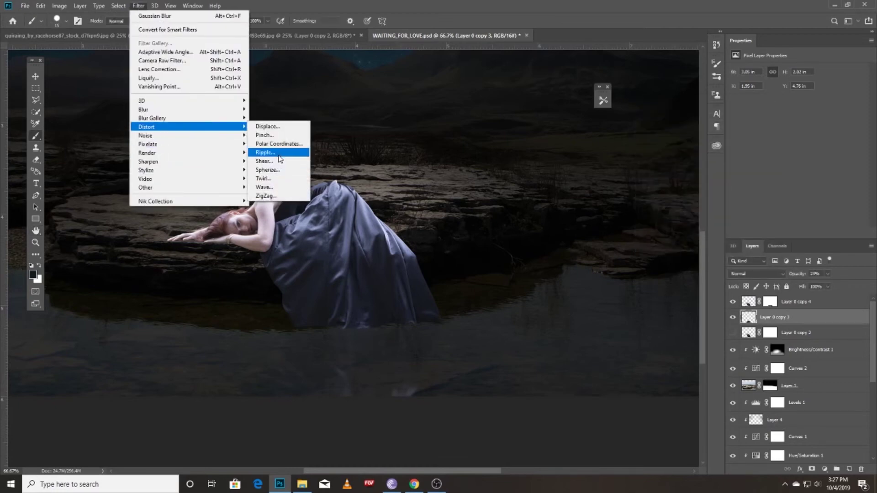
click(268, 187)
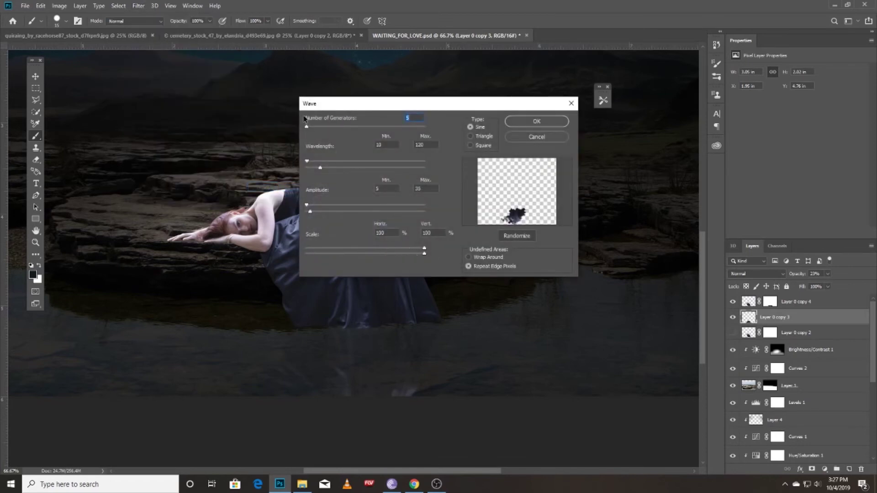
drag(322, 168, 321, 169)
click(541, 122)
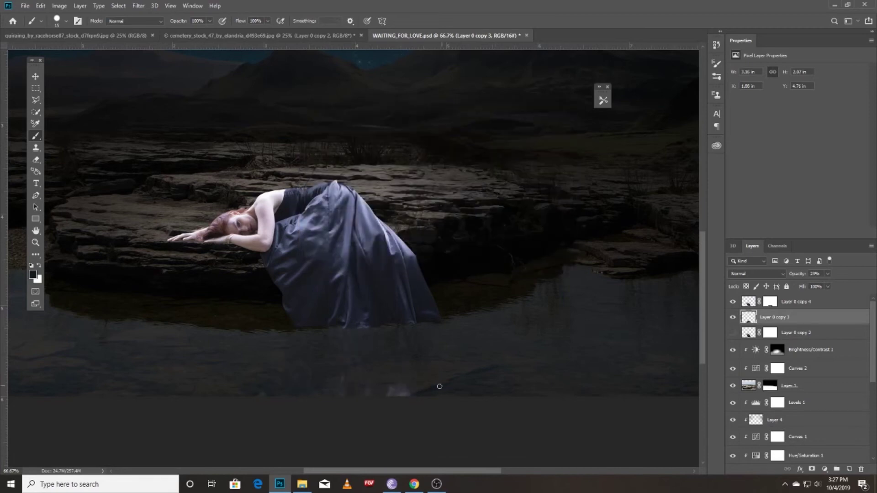
drag(799, 275, 795, 276)
click(789, 321)
- Add a Curves adjustment clipped to the reflection, lifting the upper tones and lowering shadows
click(824, 470)
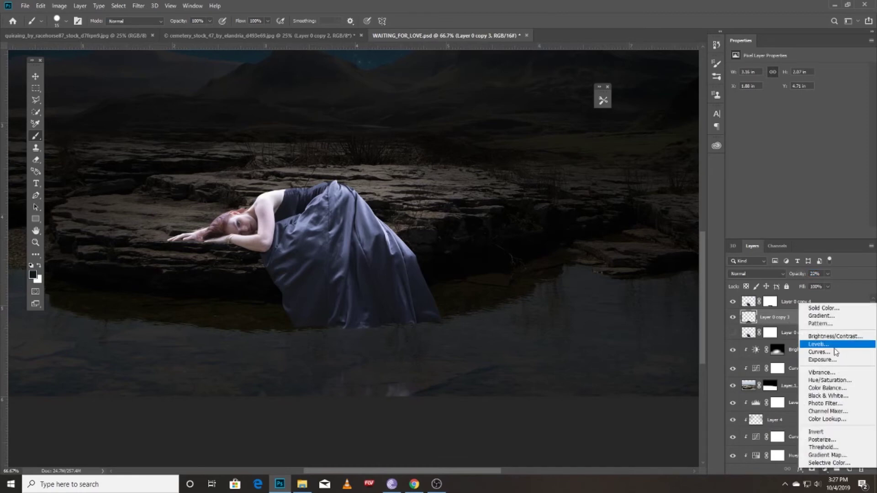
click(837, 353)
click(807, 233)
drag(829, 125, 819, 116)
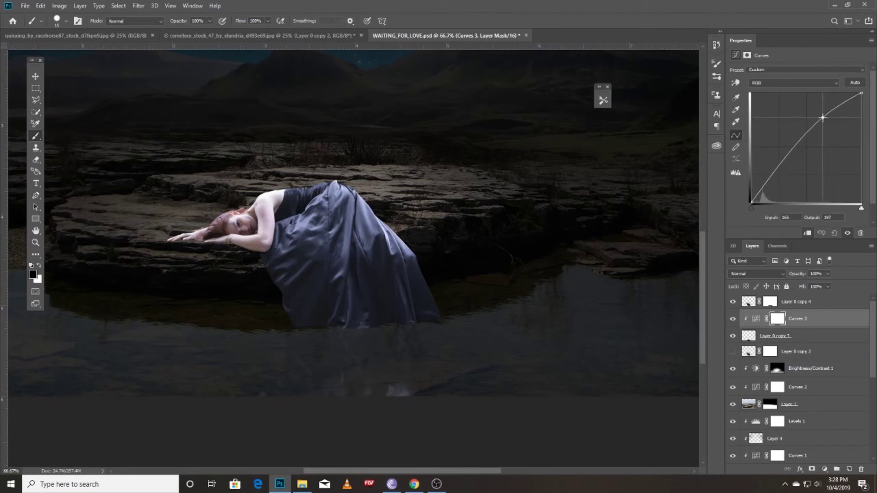
drag(766, 184, 765, 186)
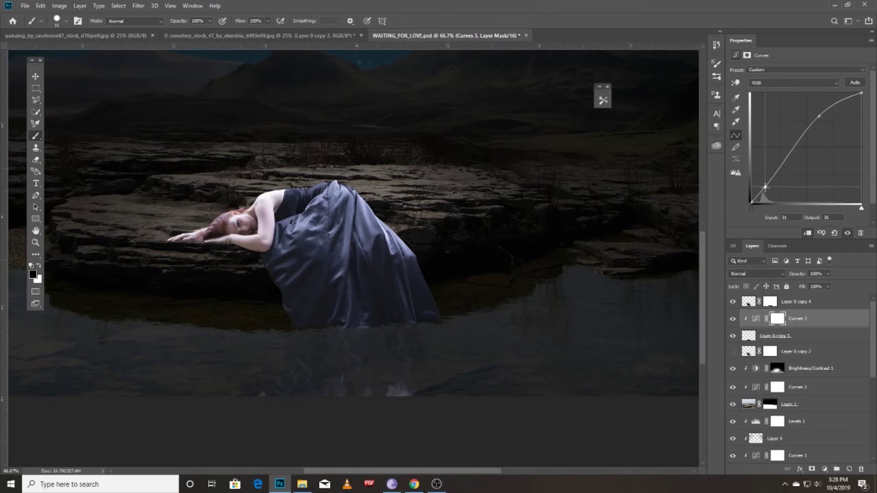
- Add a white layer mask to the reflection layer Layer 0 copy 3
click(777, 339)
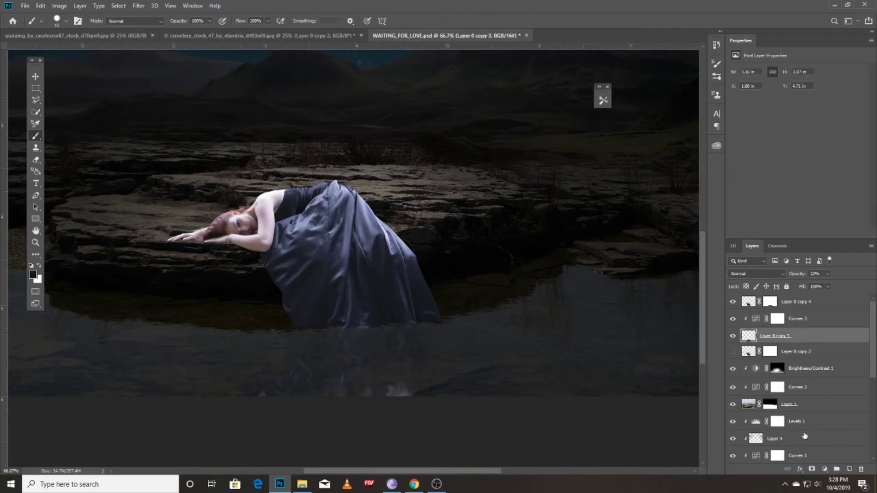
click(811, 469)
key(g)
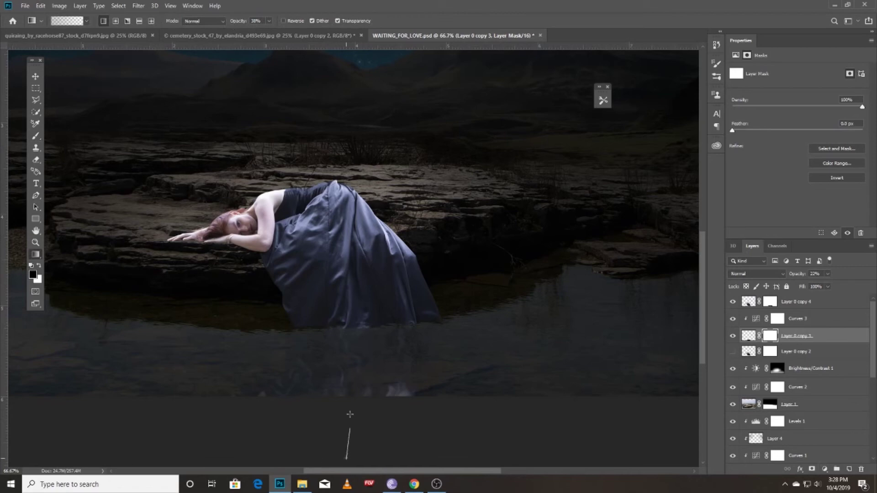
- Fade the reflection with a gradient on its mask from the bottom up toward the dress
drag(349, 432, 345, 292)
drag(328, 464, 376, 273)
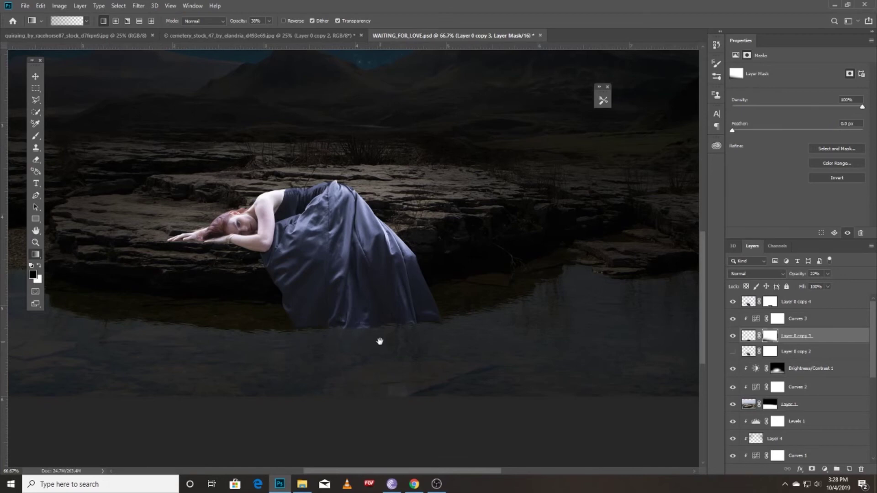
scroll(380, 343, down, 1)
drag(397, 304, 478, 300)
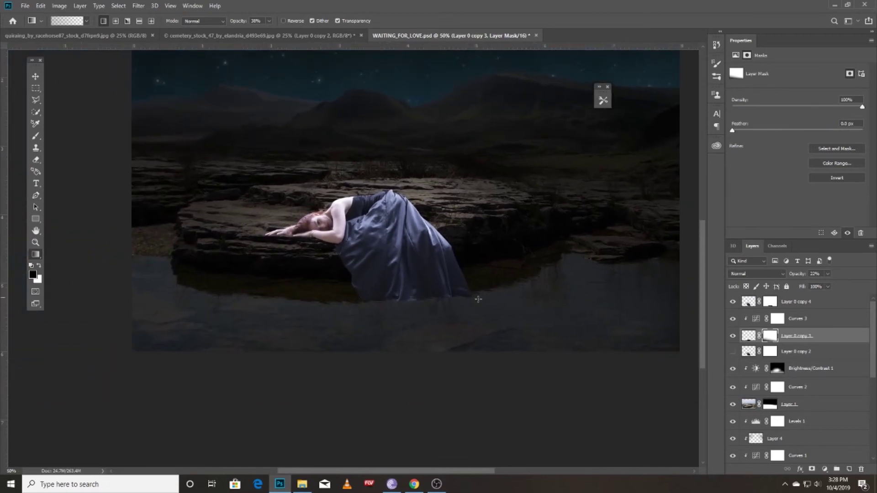
scroll(478, 299, up, 1)
scroll(446, 299, up, 1)
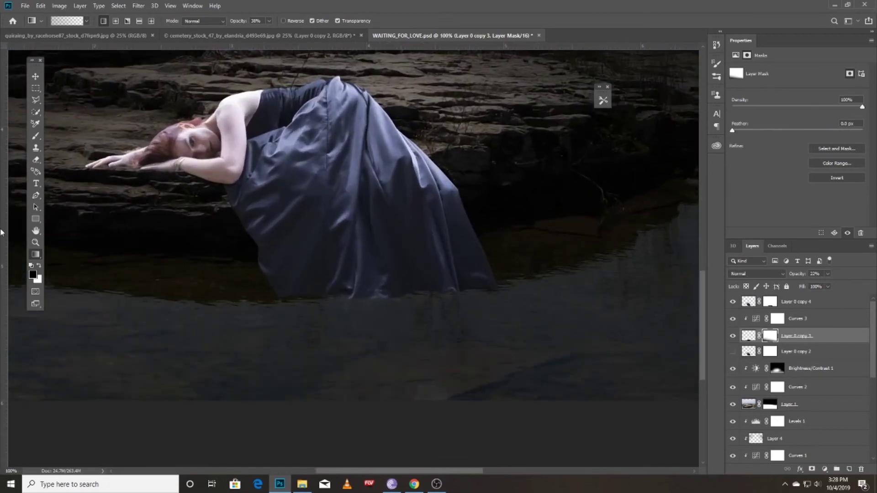
- Inspect the dress and the woman's face up close, then return to the full scene
key(v)
drag(387, 247, 428, 307)
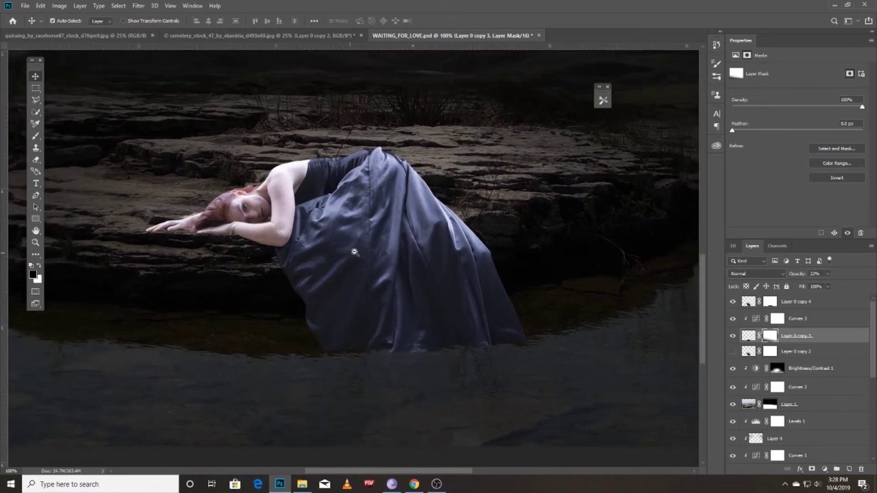
scroll(354, 252, down, 1)
scroll(326, 252, up, 1)
scroll(289, 251, up, 1)
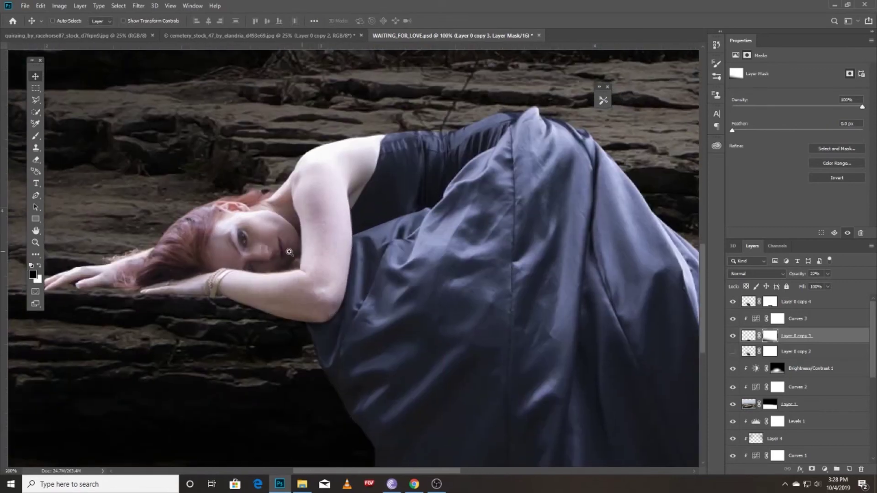
drag(201, 256, 246, 254)
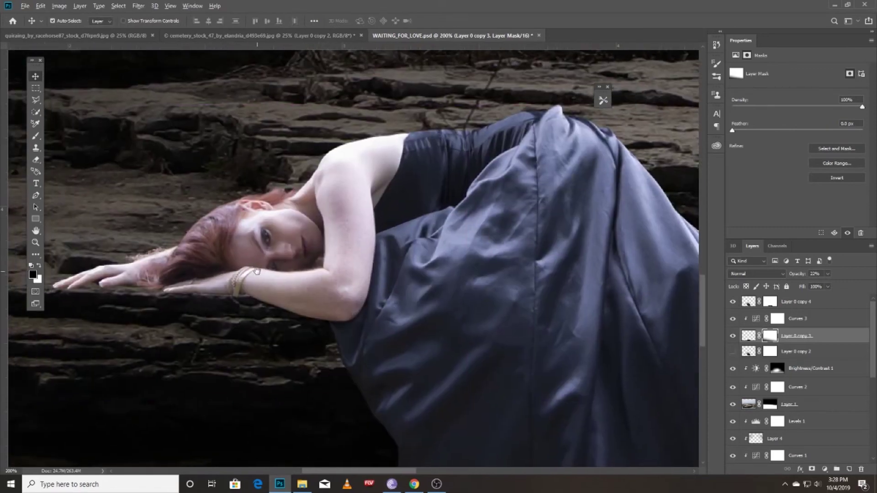
scroll(257, 271, down, 1)
scroll(268, 277, down, 1)
drag(316, 263, 336, 299)
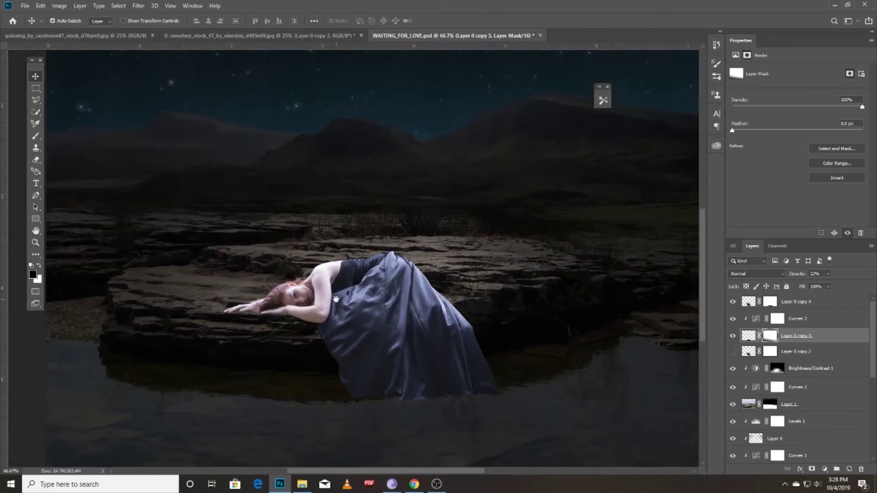
scroll(336, 299, down, 1)
- Add an empty Layer 5 above the Curves 3 adjustment
click(802, 320)
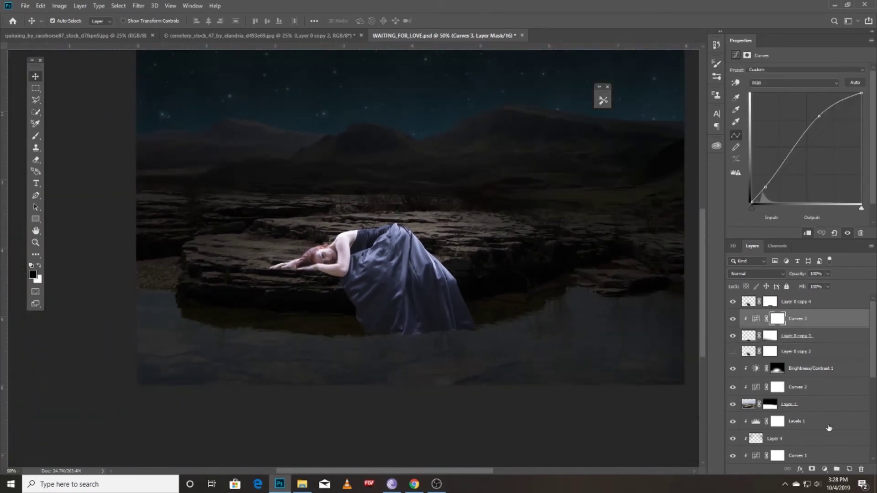
click(849, 471)
scroll(284, 301, up, 2)
key(b)
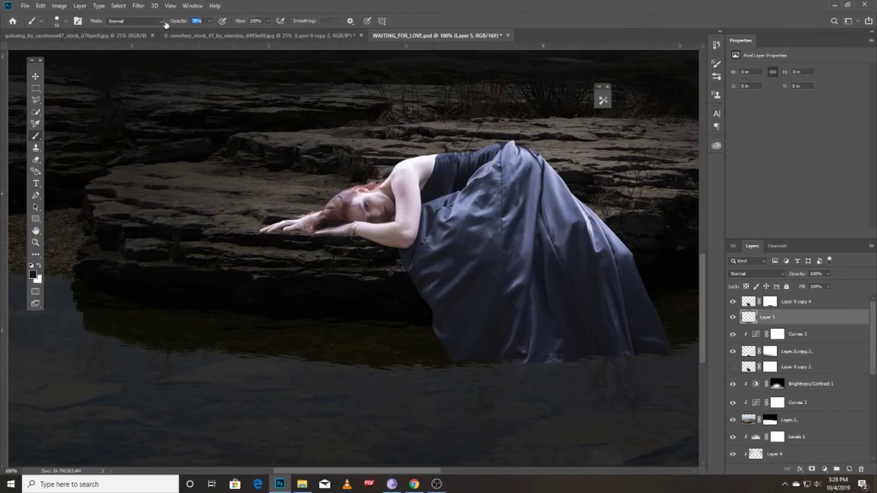
drag(181, 23, 166, 25)
drag(258, 274, 252, 308)
key(bracketright)
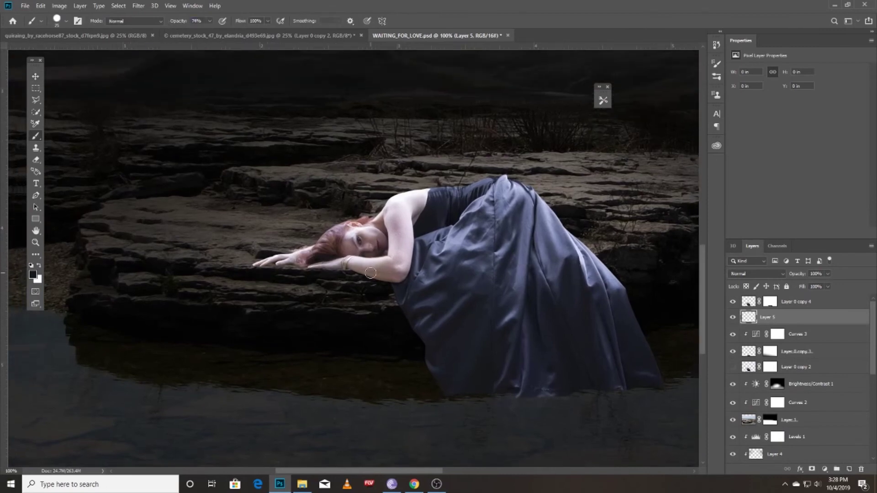
scroll(361, 275, up, 1)
scroll(363, 275, up, 1)
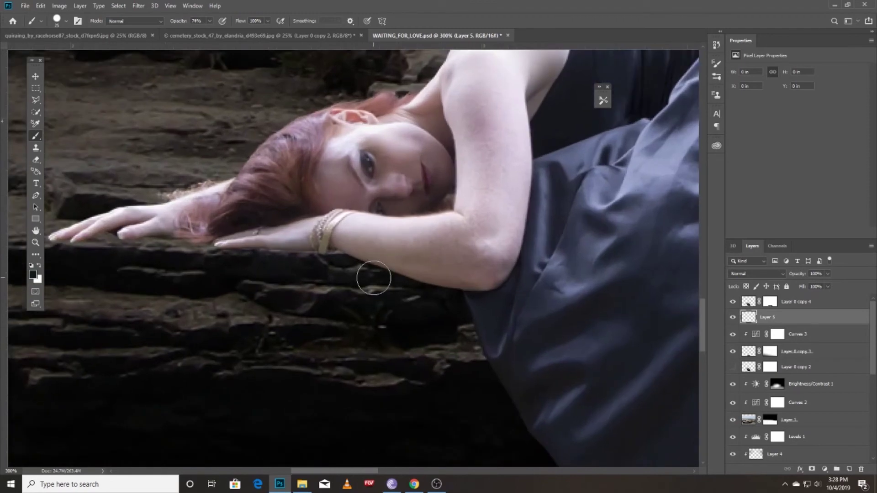
key(bracketleft)
drag(237, 246, 259, 241)
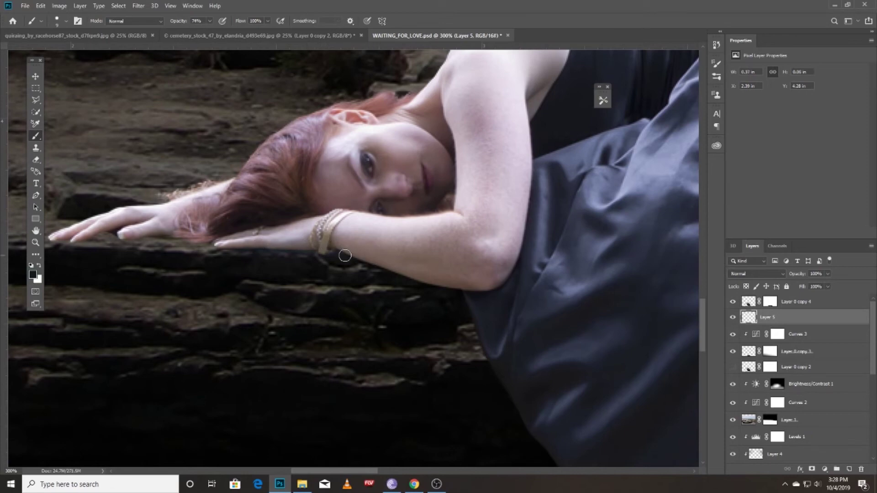
click(284, 250)
key(Delete)
click(848, 470)
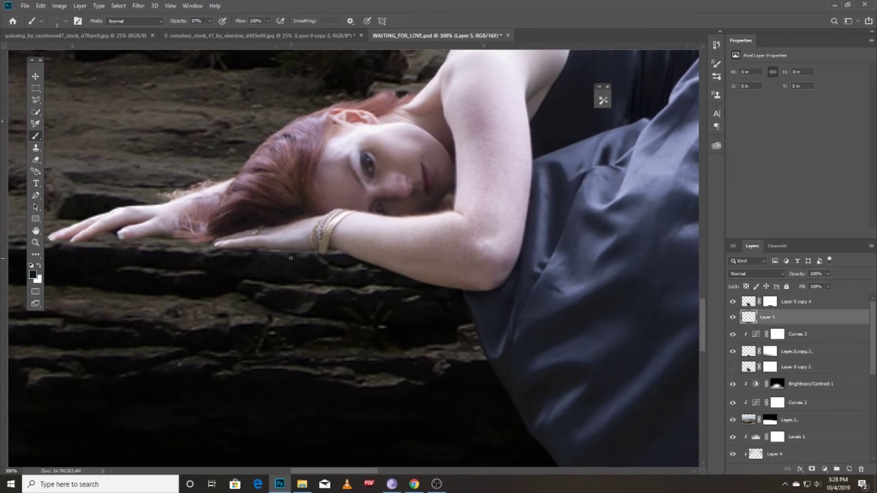
drag(290, 258, 302, 261)
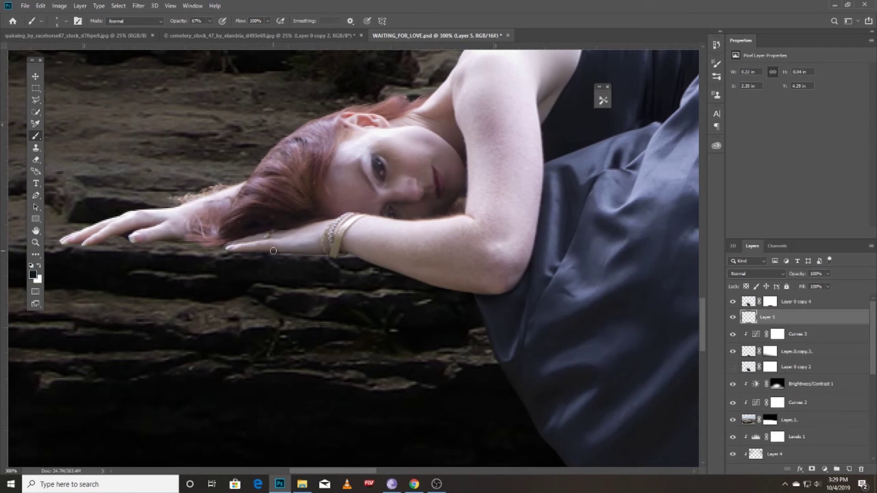
mouse_move(280, 251)
mouse_down()
mouse_move(328, 252)
mouse_move(315, 250)
mouse_up()
drag(558, 304, 472, 259)
drag(396, 251, 429, 294)
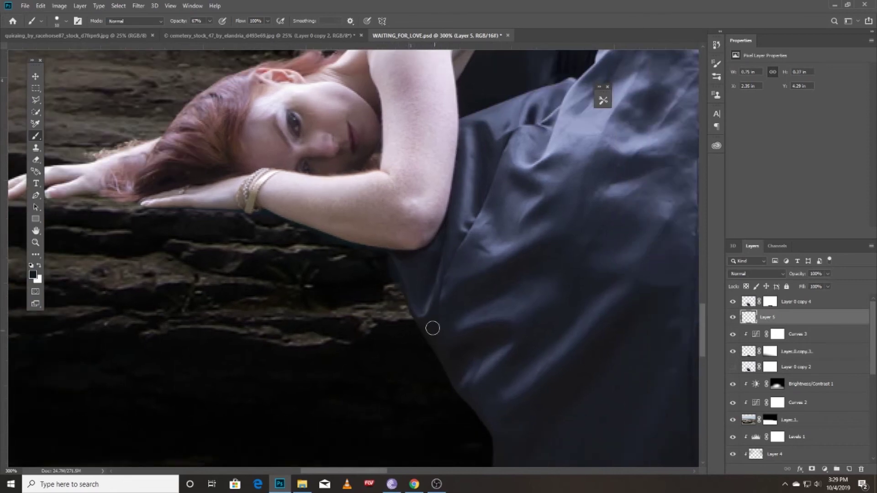
drag(401, 294, 439, 365)
drag(398, 268, 461, 390)
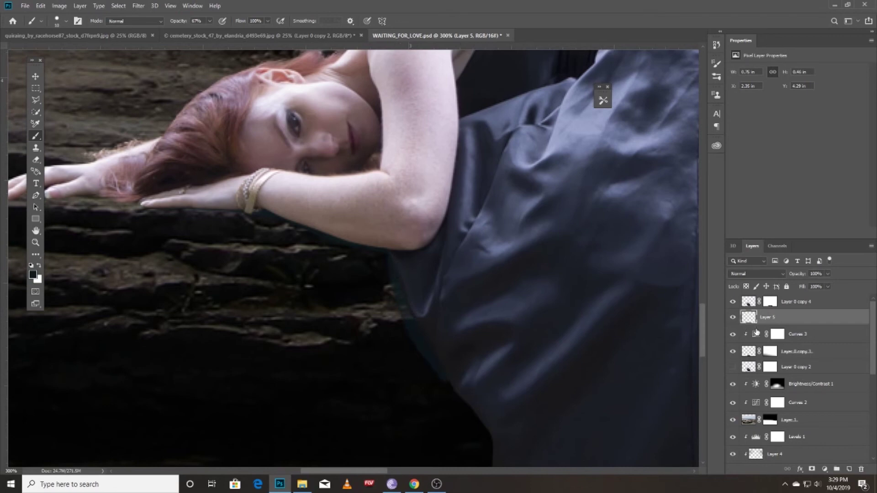
click(732, 318)
click(732, 318)
scroll(249, 251, up, 3)
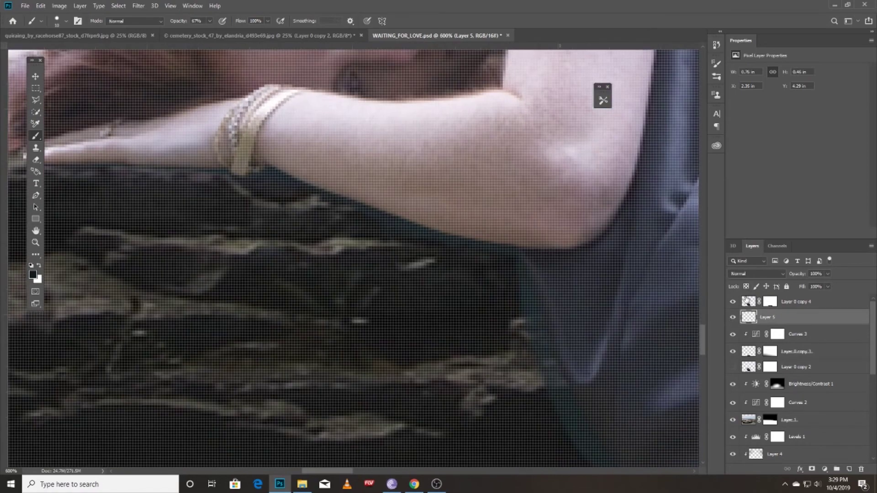
key(ctrl+z)
key(ctrl+z)
- Set the foreground colour to pure black, #000000
key(i)
click(32, 275)
text(000000)
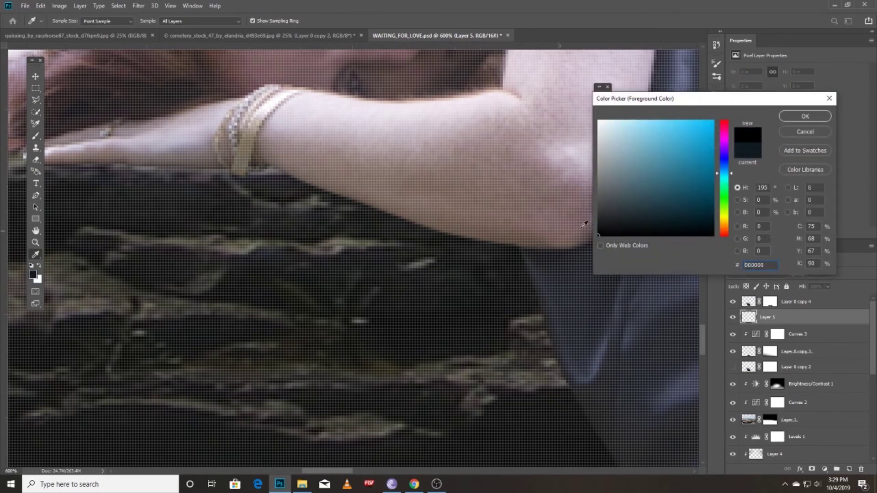
click(816, 119)
key(b)
- Paint a small soft shadow along the hand's lower edge where it rests on the rock
alt+scroll(458, 250, down, 3)
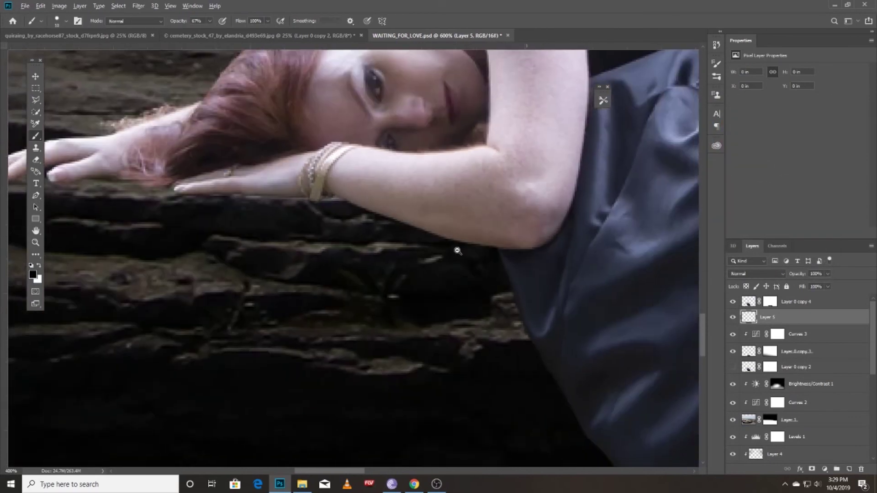
drag(478, 236, 461, 219)
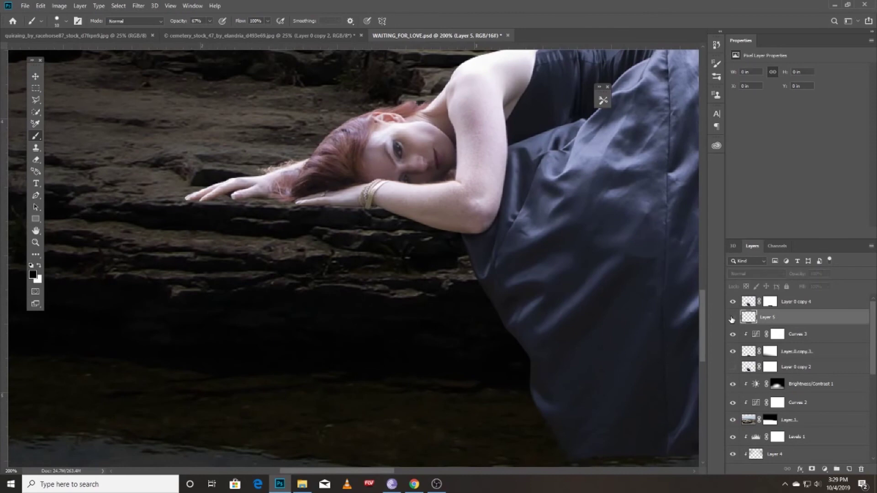
ctrl+click(368, 256)
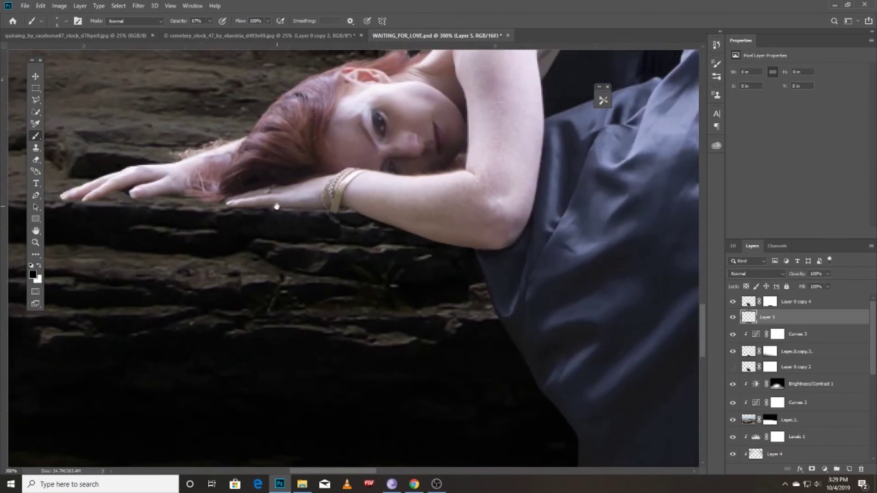
drag(276, 207, 258, 227)
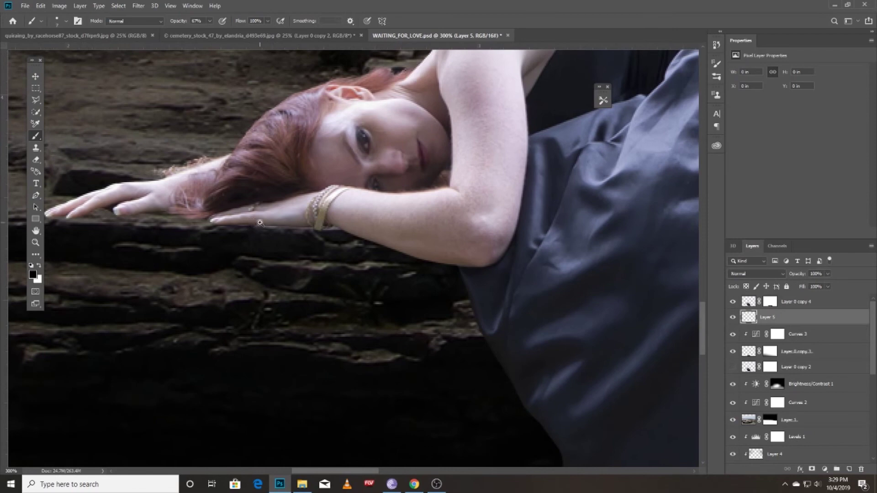
ctrl+click(260, 222)
drag(230, 222, 316, 221)
click(60, 21)
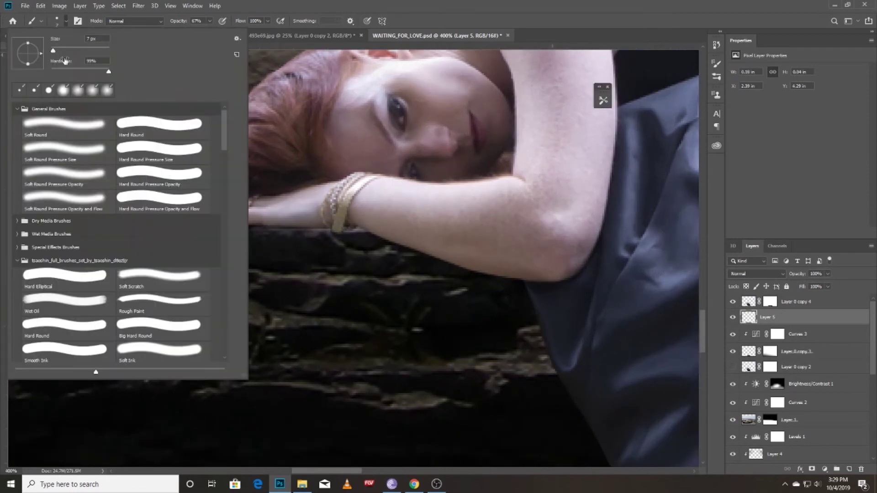
click(222, 5)
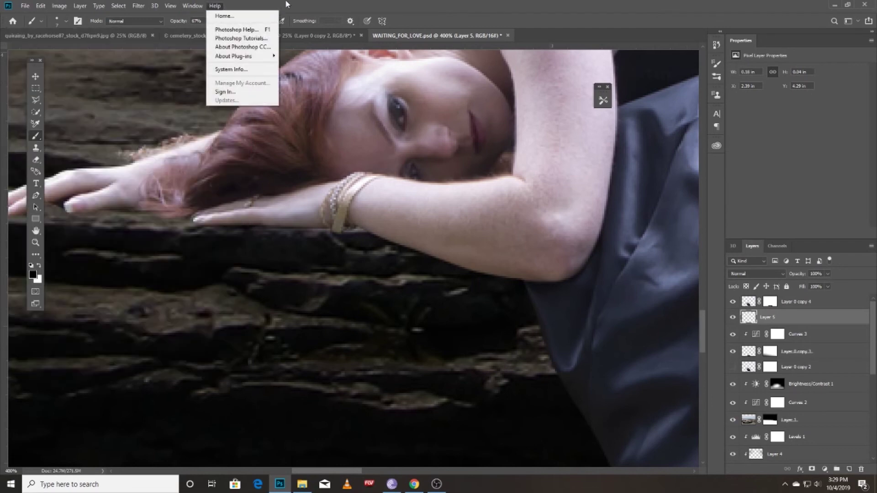
click(222, 5)
drag(304, 225, 363, 225)
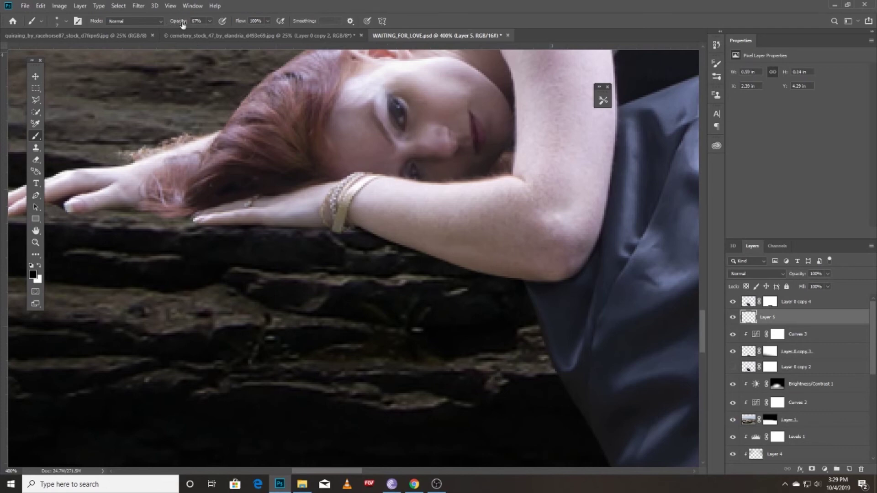
- With a larger brush, shade where the elbow, arm and dress meet the rock
key(bracketright)
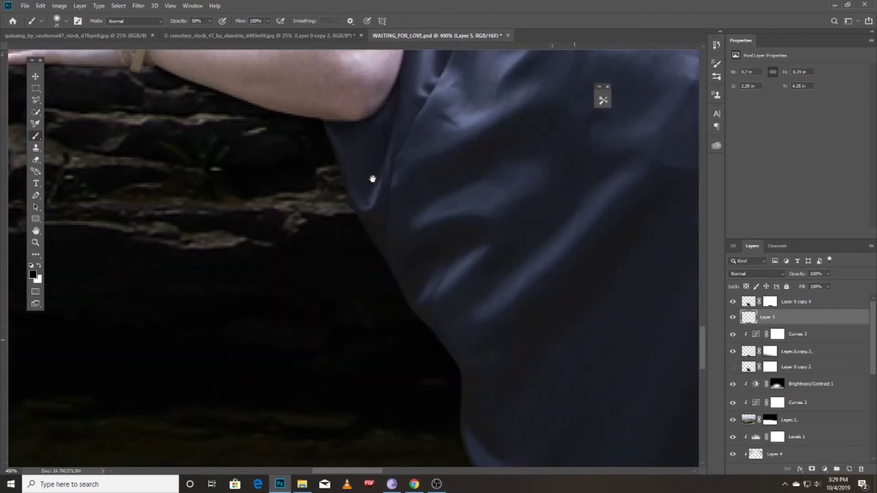
mouse_move(587, 363)
mouse_down()
mouse_move(372, 180)
mouse_move(357, 143)
mouse_move(329, 124)
mouse_move(401, 266)
mouse_move(493, 382)
mouse_move(352, 90)
mouse_up()
mouse_move(401, 228)
mouse_down()
mouse_move(475, 317)
mouse_move(362, 219)
mouse_up()
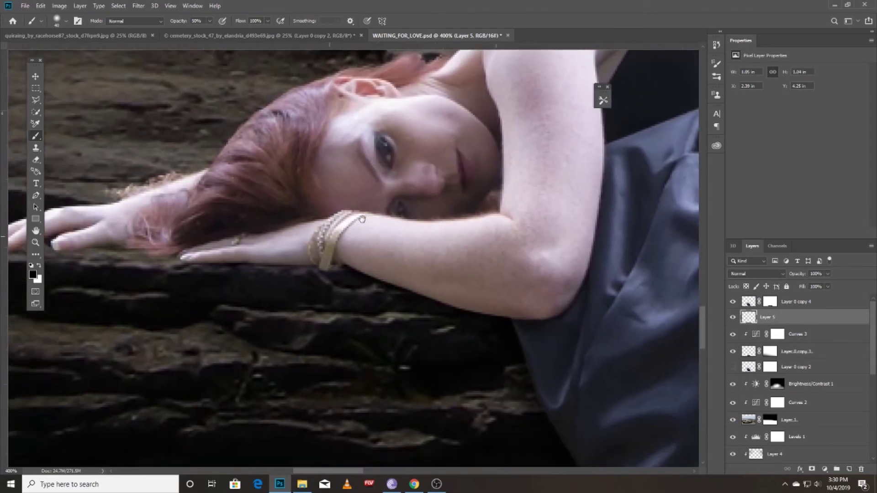
- Darken the rock under the outstretched fingers with faint, lower-opacity strokes
drag(278, 221, 484, 210)
mouse_move(397, 201)
mouse_down()
mouse_move(373, 235)
mouse_move(334, 231)
mouse_move(384, 238)
mouse_move(216, 229)
mouse_up()
drag(300, 225, 221, 229)
mouse_move(297, 231)
mouse_down()
mouse_move(161, 238)
mouse_move(316, 222)
mouse_move(159, 224)
mouse_up()
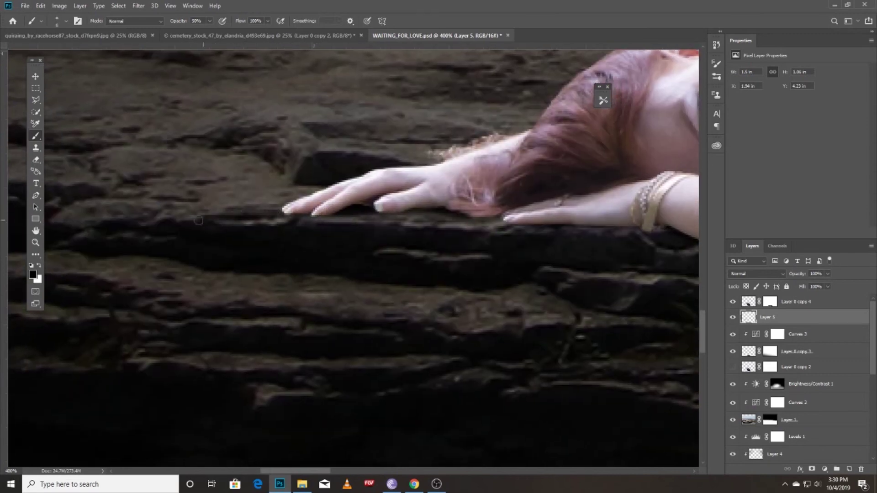
drag(442, 216, 279, 193)
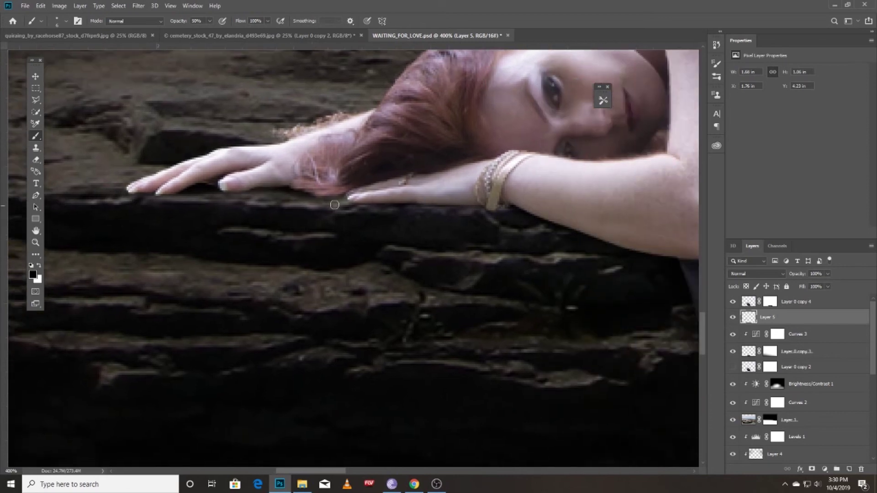
drag(181, 21, 165, 27)
drag(363, 192, 212, 192)
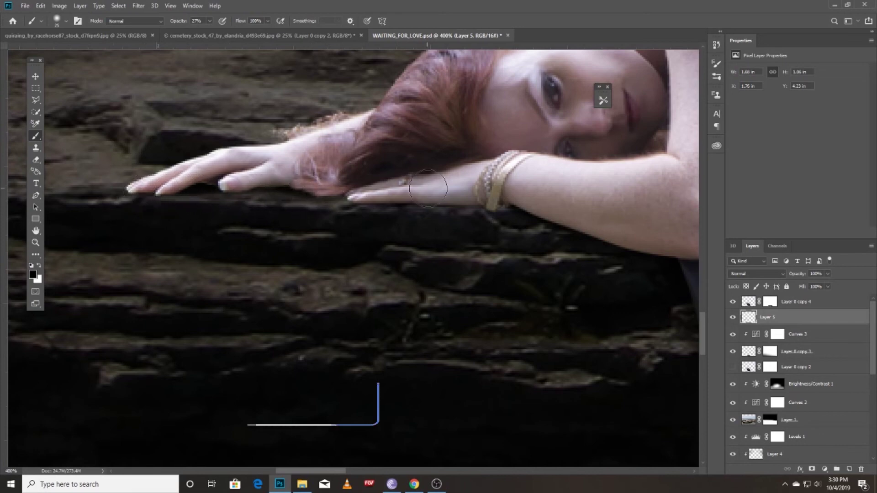
- Lay a very faint broad shadow below the arm at 10% opacity with a size-125 brush
scroll(470, 229, down, 3)
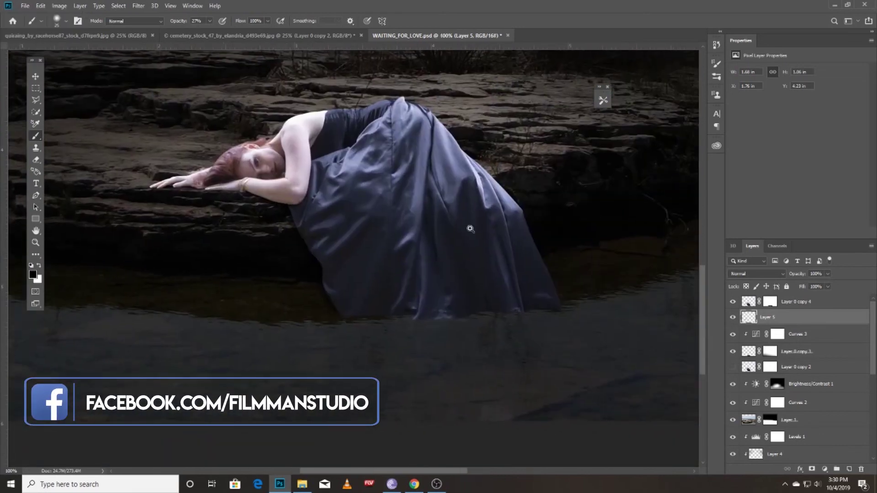
scroll(470, 228, up, 3)
drag(397, 241, 484, 380)
mouse_move(375, 386)
mouse_down()
mouse_move(366, 199)
mouse_move(405, 206)
mouse_move(336, 121)
mouse_move(409, 97)
mouse_up()
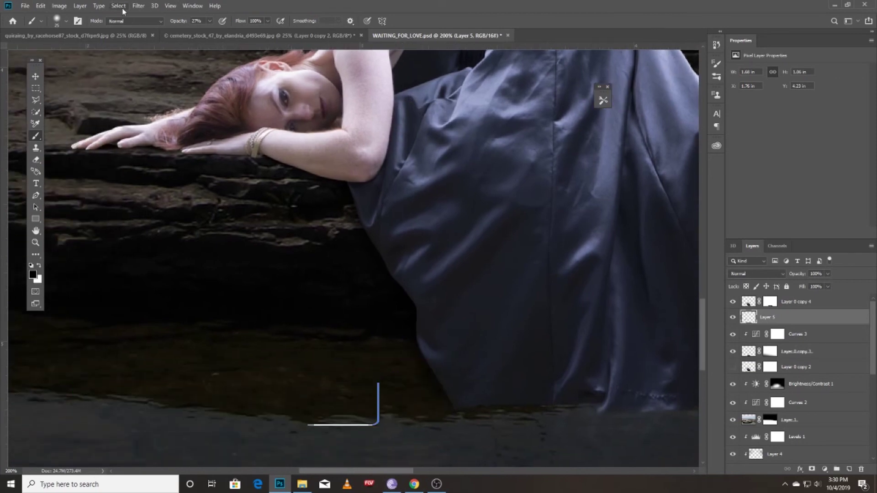
key(1)
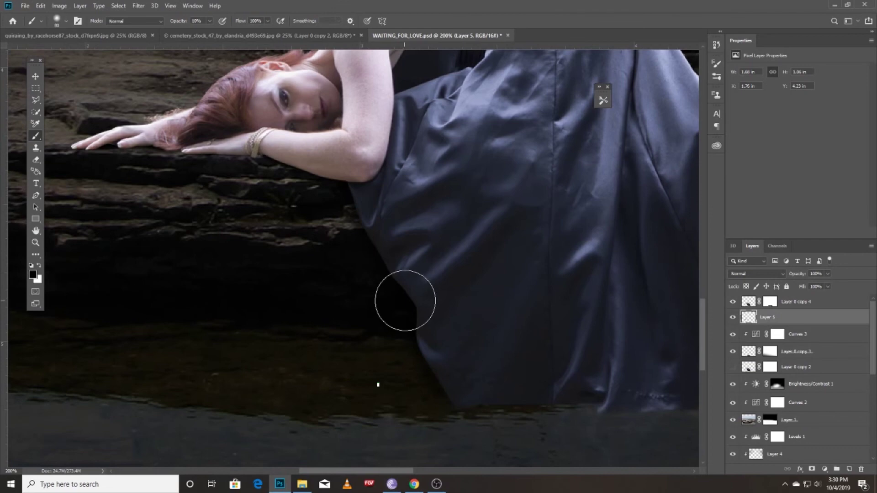
key(bracketright)
key(bracketright)
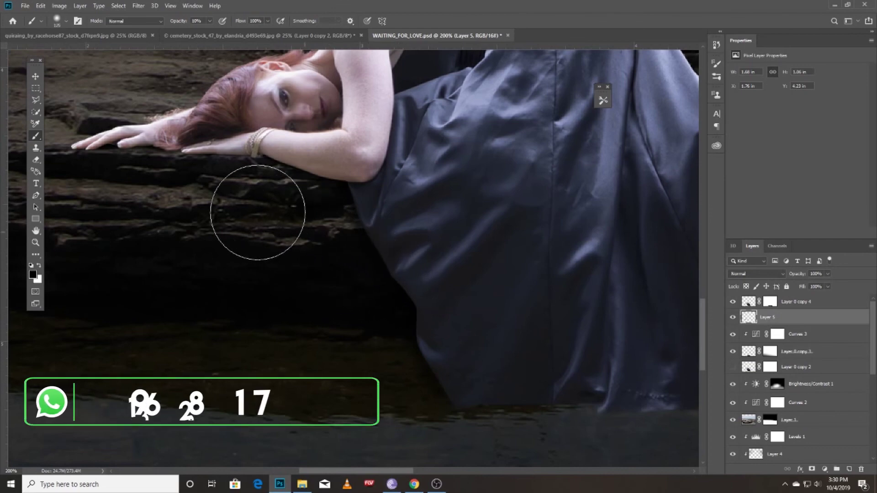
drag(188, 179, 113, 153)
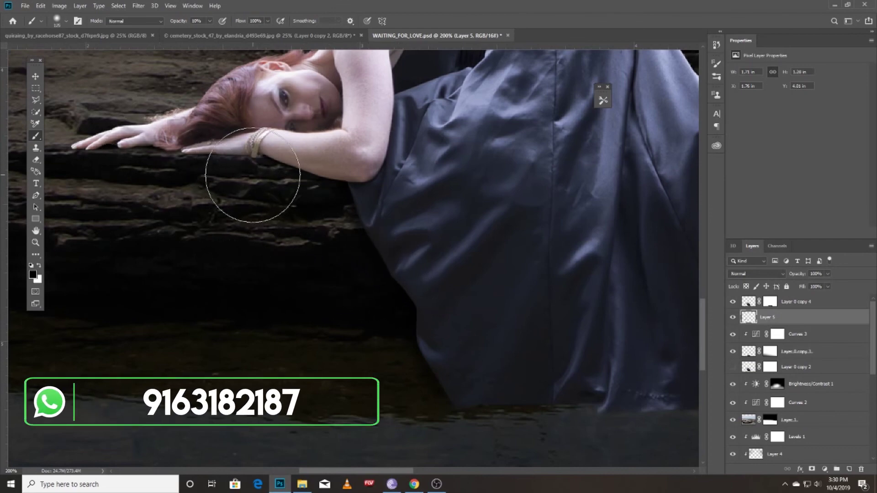
key(e)
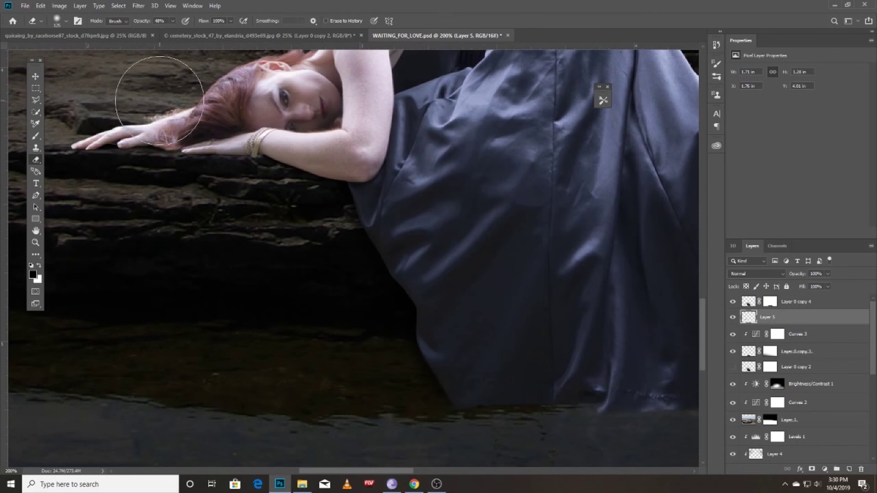
drag(157, 102, 236, 132)
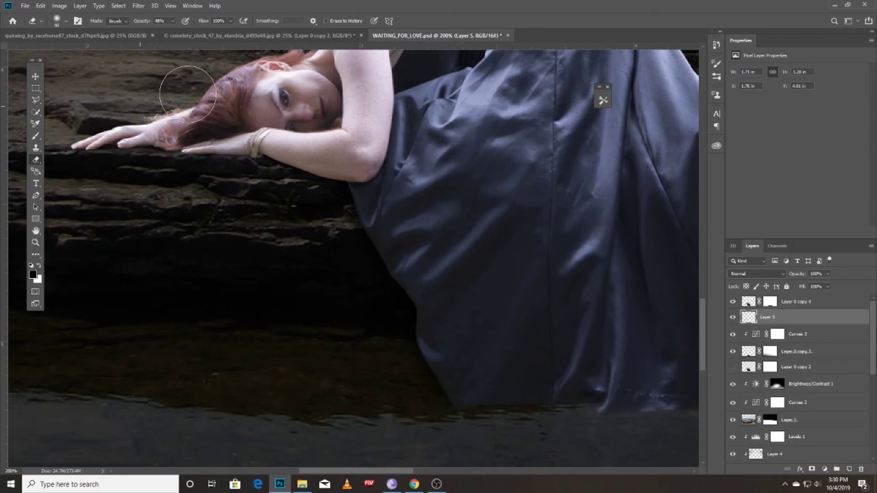
scroll(298, 177, down, 1)
scroll(299, 177, down, 1)
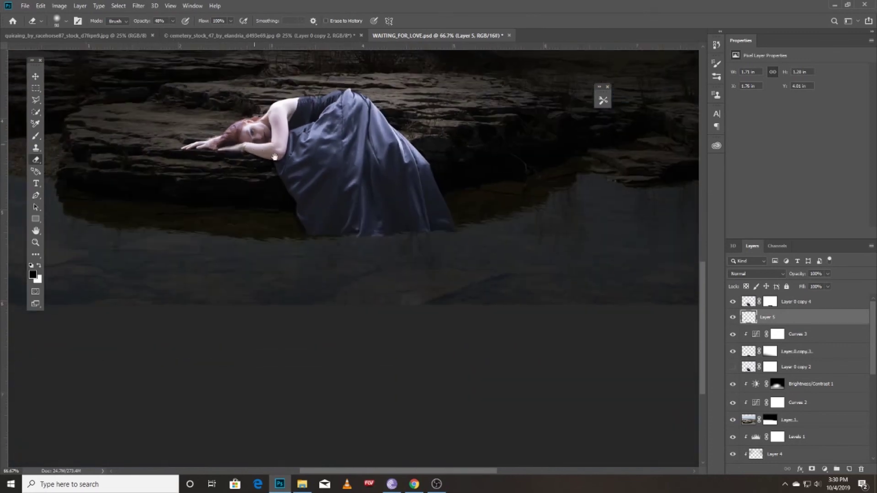
scroll(298, 177, down, 1)
scroll(298, 177, up, 1)
drag(796, 273, 670, 276)
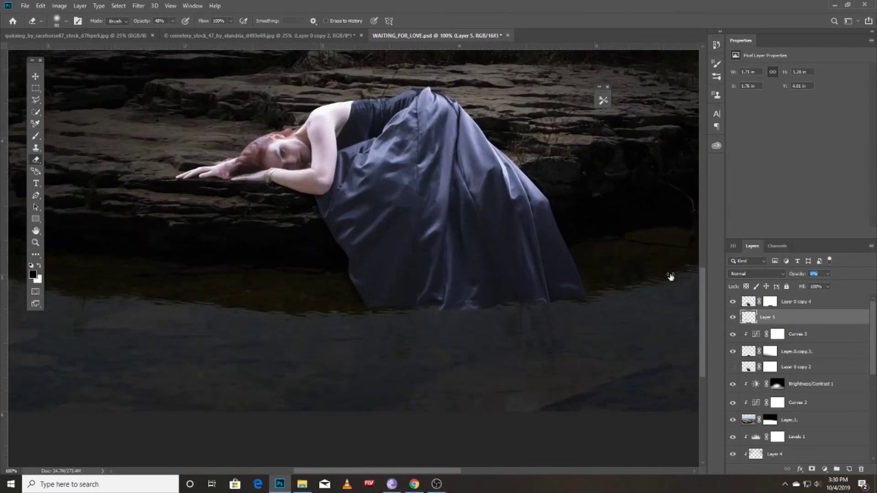
key(ctrl+z)
scroll(310, 175, up, 1)
drag(356, 188, 375, 208)
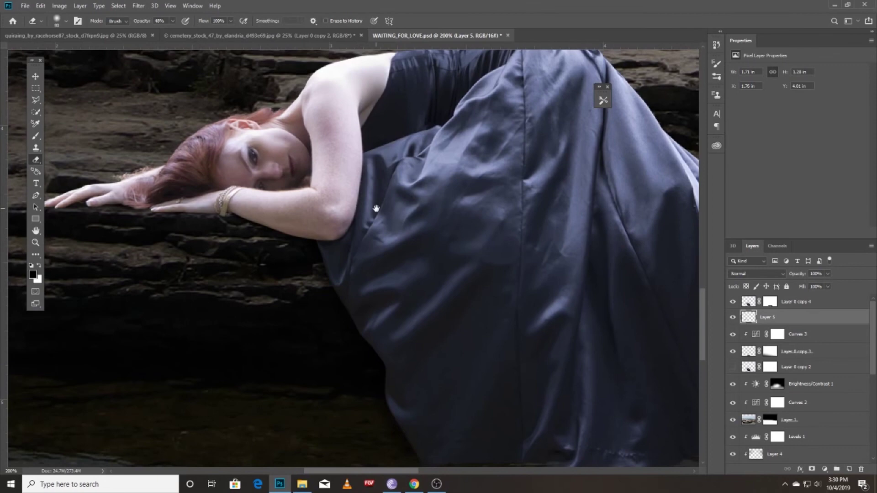
scroll(395, 192, down, 1)
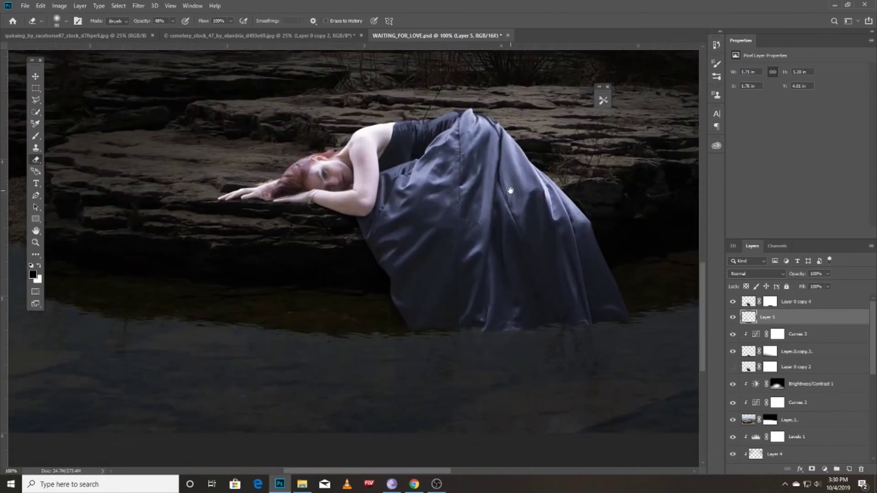
drag(510, 190, 428, 198)
scroll(351, 169, down, 1)
scroll(358, 201, down, 1)
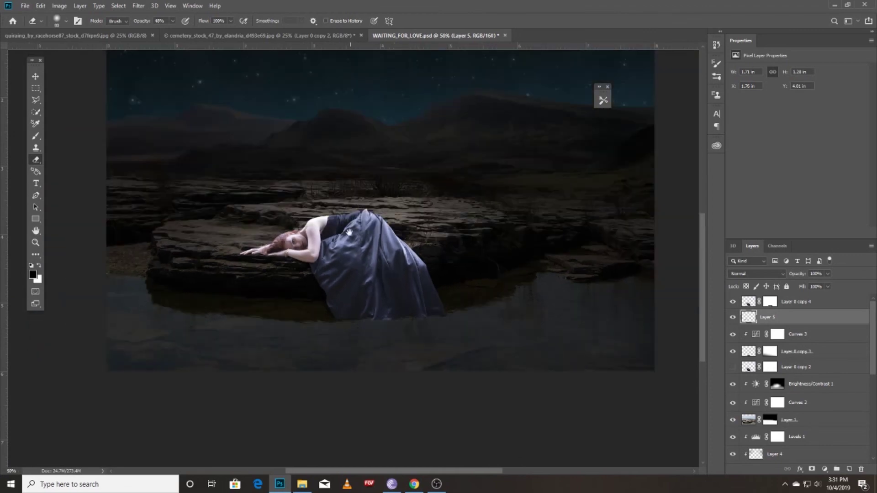
scroll(776, 405, down, 3)
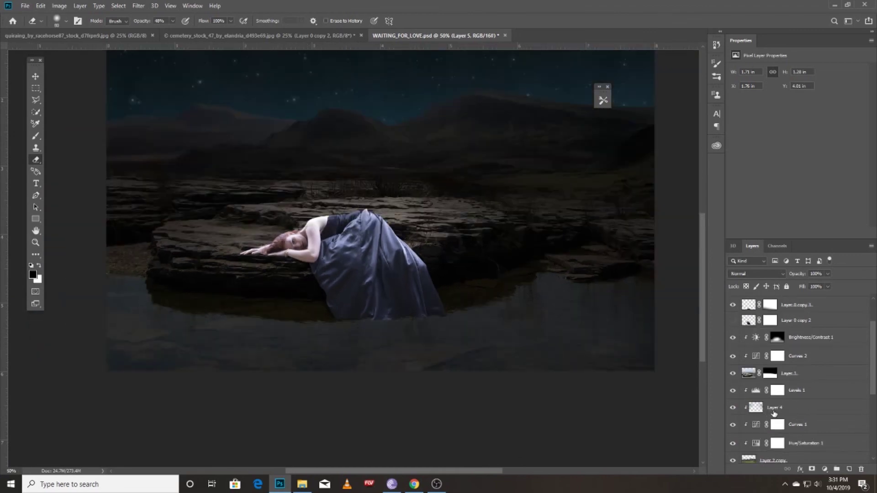
click(790, 379)
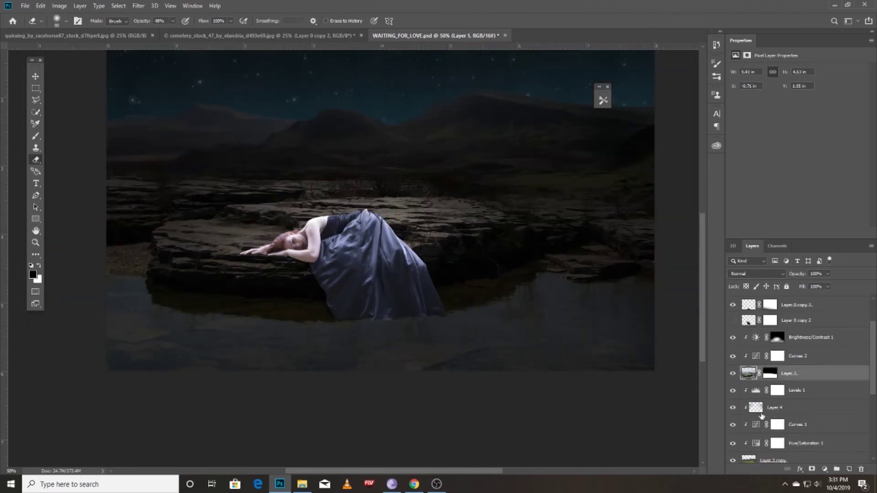
scroll(761, 415, down, 3)
click(732, 415)
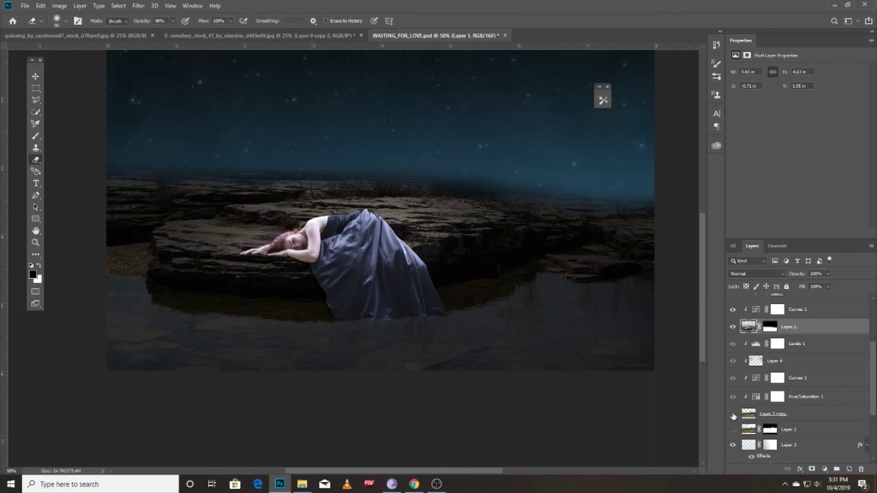
scroll(741, 369, up, 2)
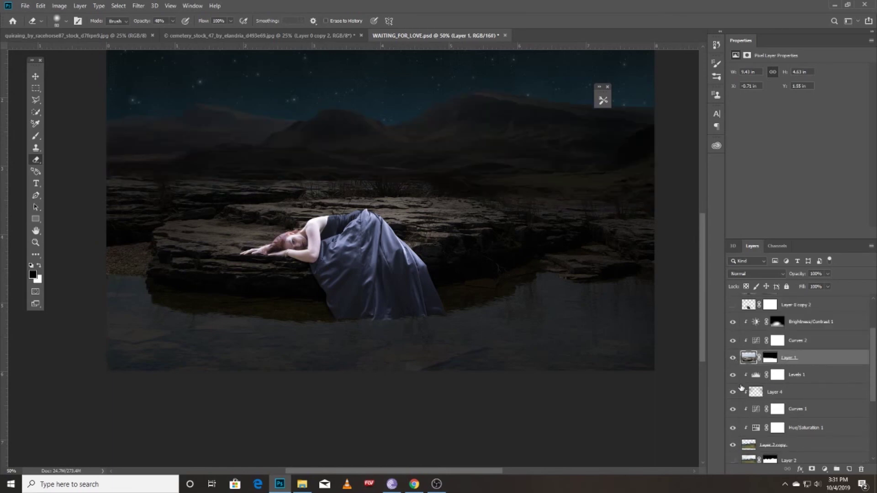
scroll(736, 436, down, 1)
click(732, 431)
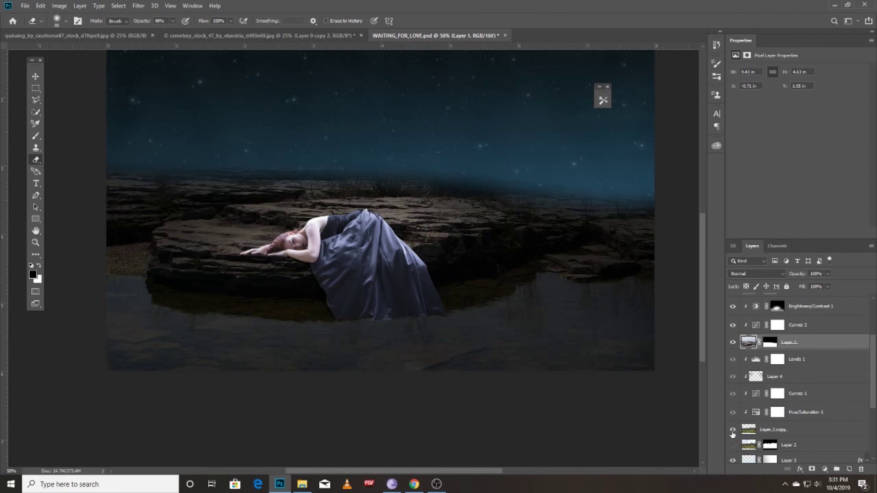
click(732, 431)
scroll(776, 398, up, 1)
click(803, 325)
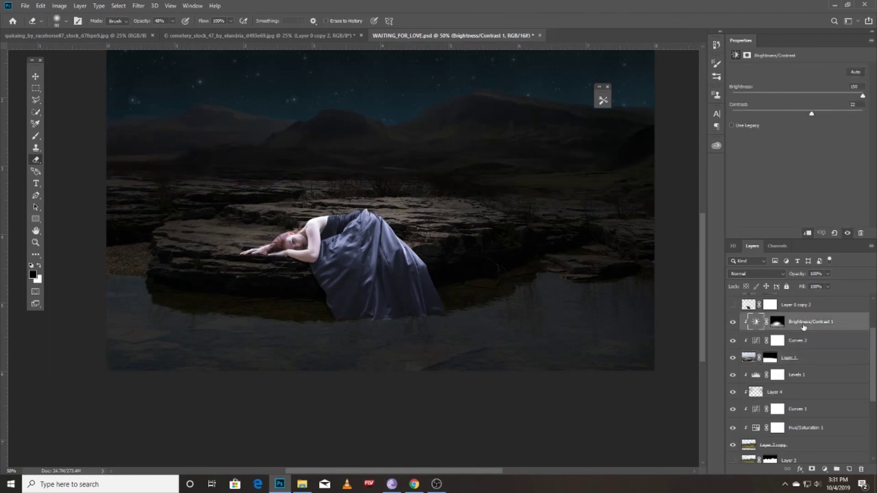
scroll(758, 362, up, 1)
click(732, 374)
- Paint the Curves brightening onto the rocks and water
key(b)
mouse_move(319, 297)
mouse_down()
mouse_move(425, 329)
mouse_move(281, 291)
mouse_up()
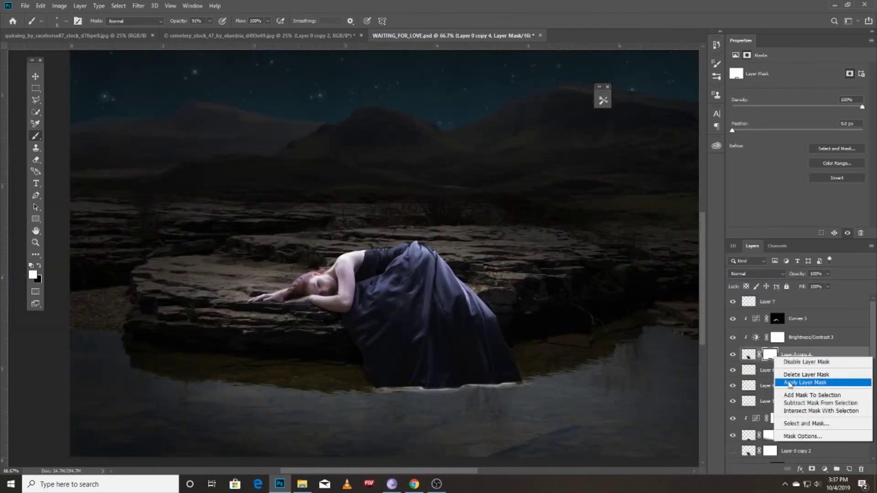
scroll(415, 348, up, 1)
- Compare the woman layer, then launch Nik Color Efex Pro 4 on it
click(732, 355)
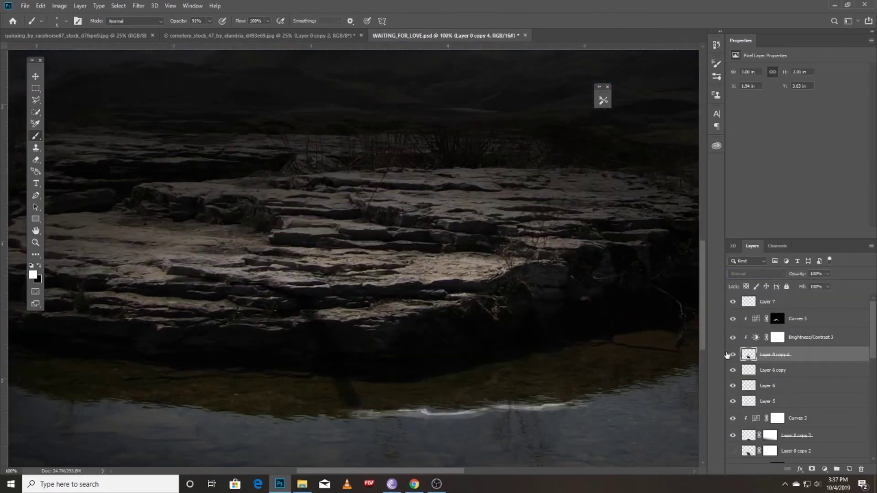
click(139, 5)
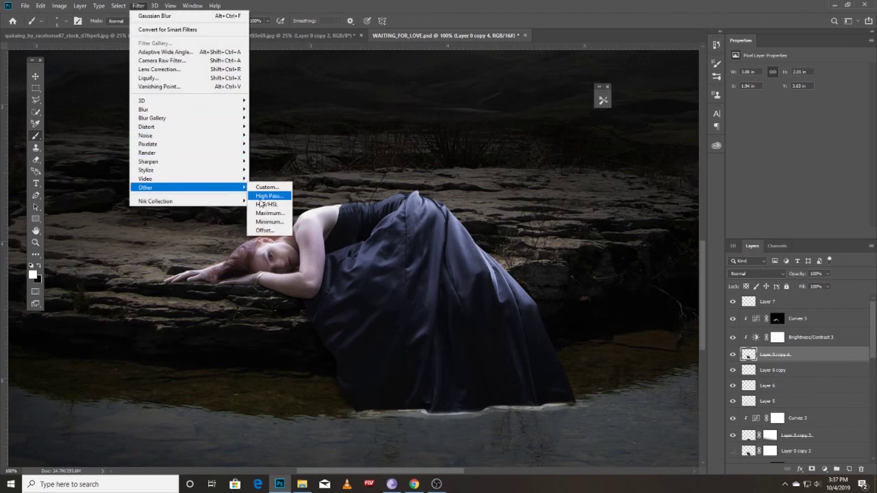
click(292, 210)
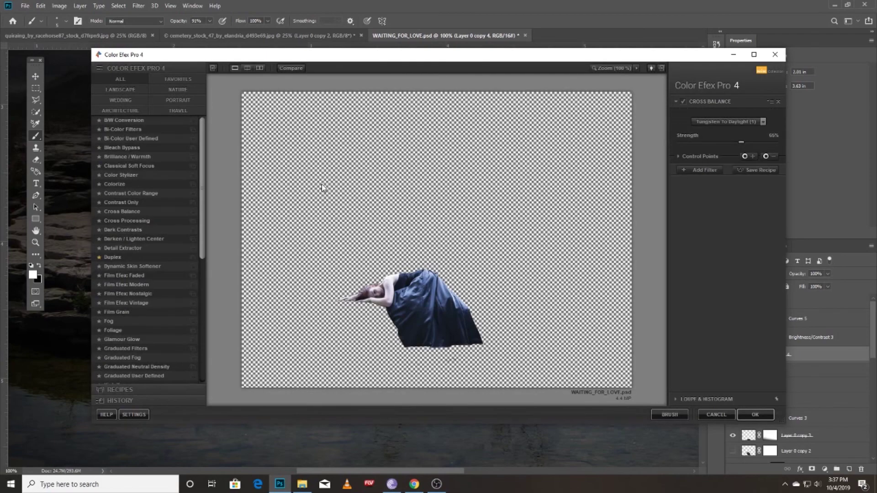
- Apply Dynamic Skin Softener with sampled skin colour, Color Reach 55% and Small Details 13%
click(151, 267)
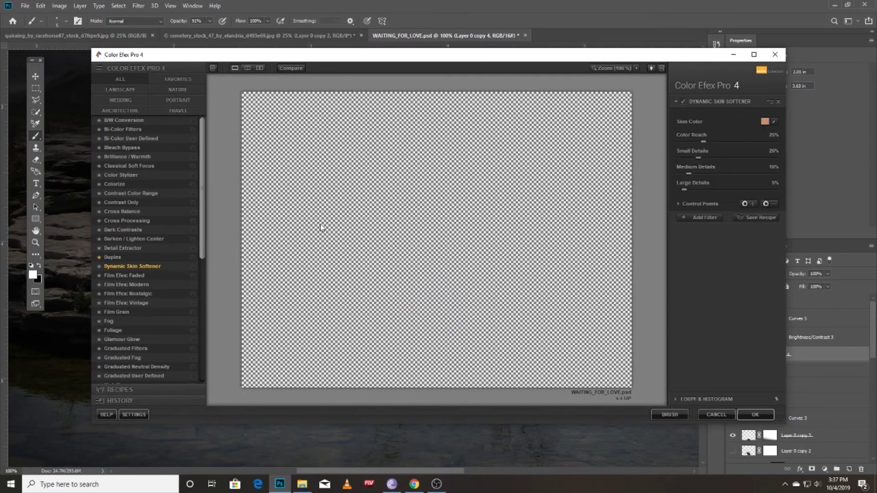
click(322, 227)
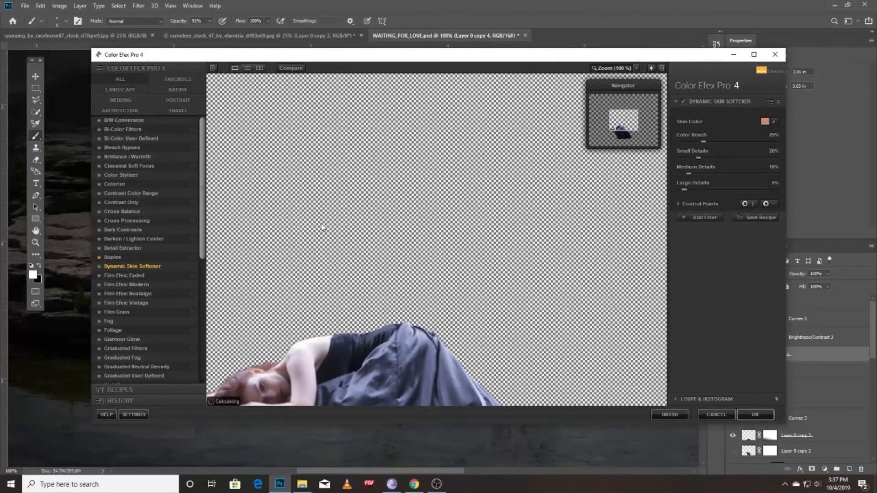
drag(287, 321, 457, 170)
scroll(438, 252, up, 1)
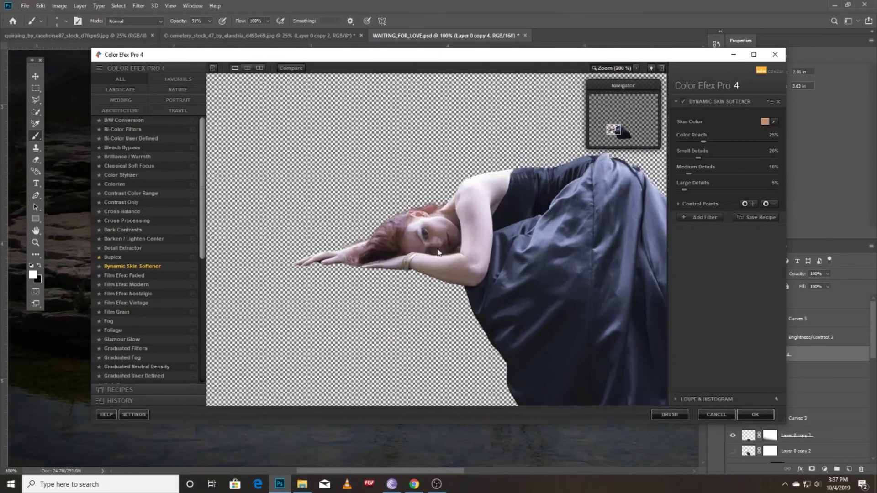
click(775, 121)
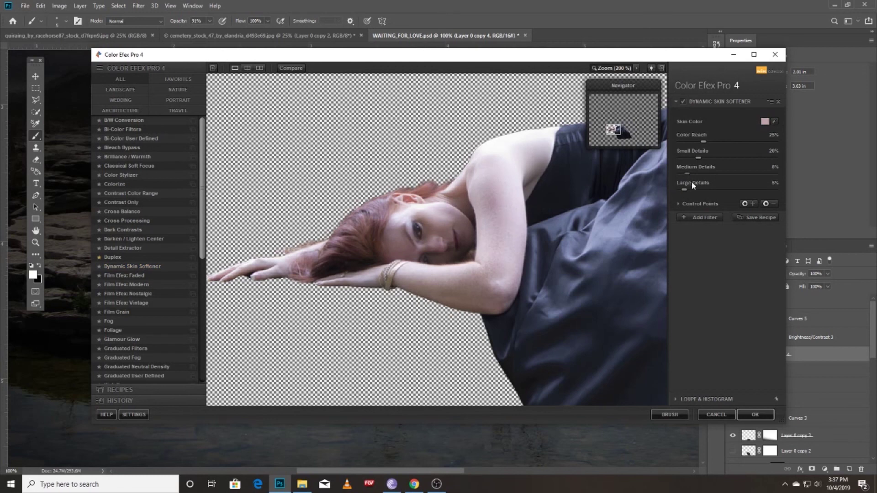
drag(697, 158, 693, 157)
click(747, 413)
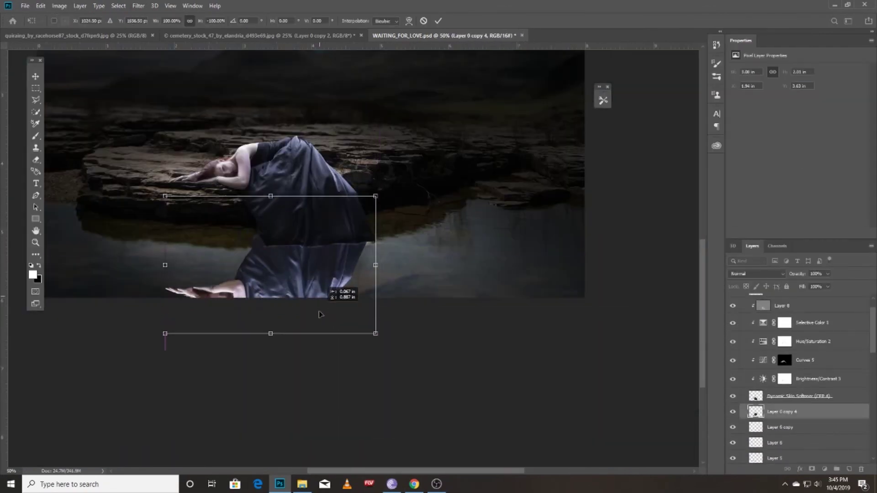
- Position the flipped reflection under the woman, rotate it slightly, and switch the transform to Warp
drag(319, 340, 320, 330)
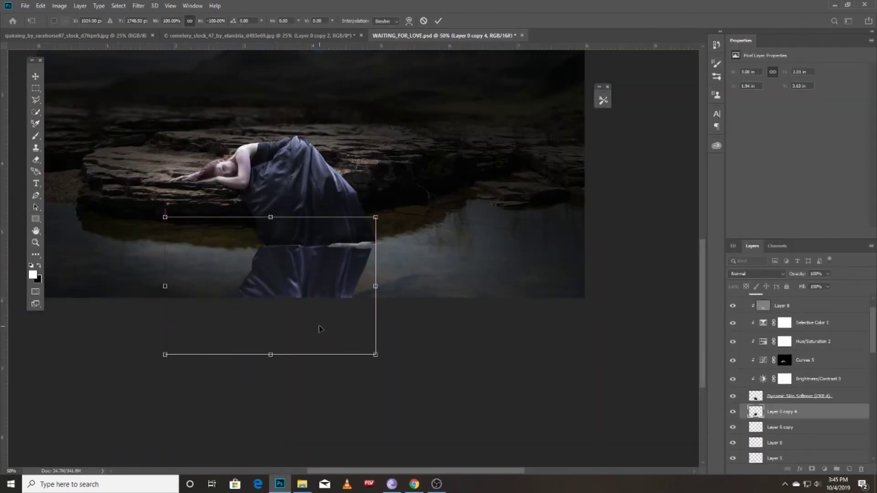
click(360, 254)
click(360, 220)
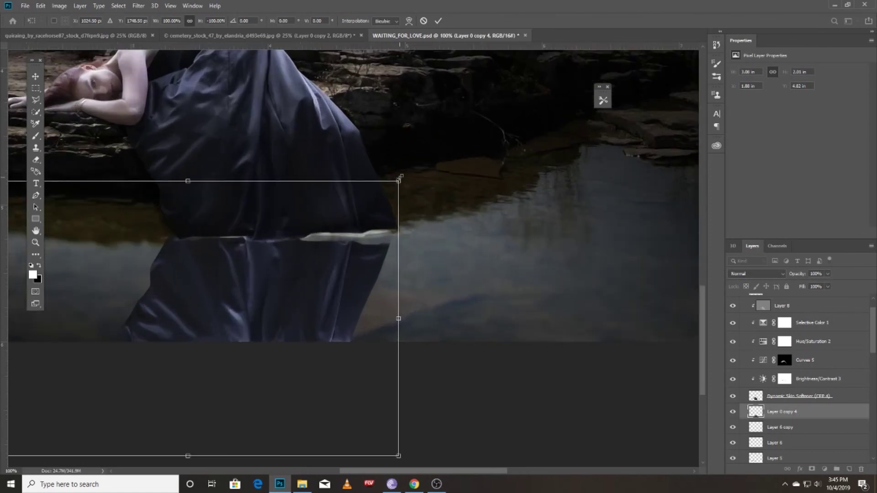
drag(406, 175, 421, 156)
right_click(388, 169)
click(391, 236)
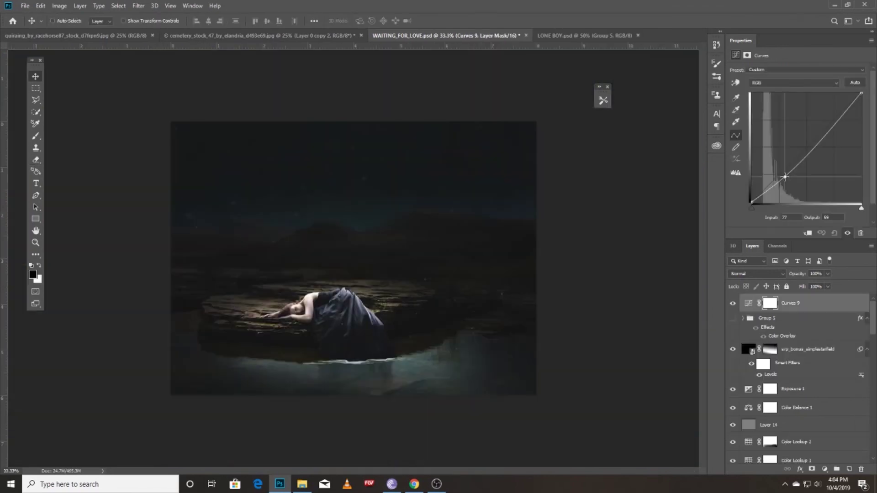
- Add a slightly darkening point to the Curves 9 curve and compare it on and off
click(818, 137)
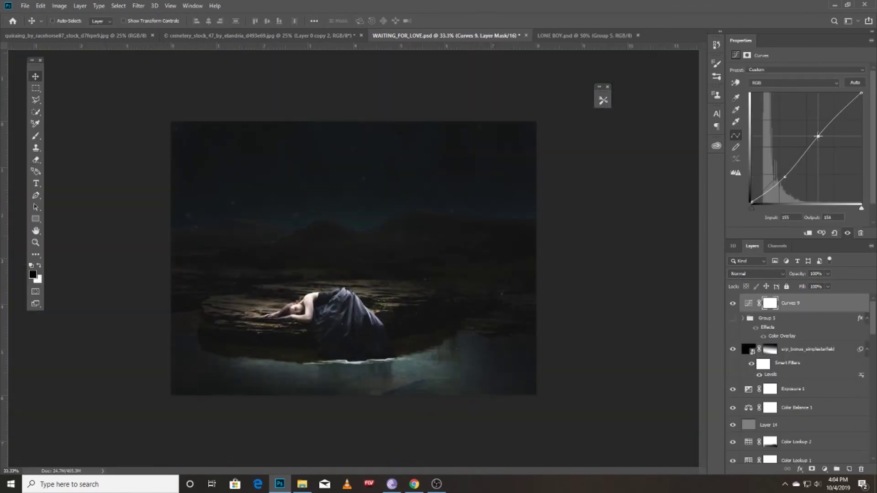
drag(818, 136, 817, 136)
click(730, 303)
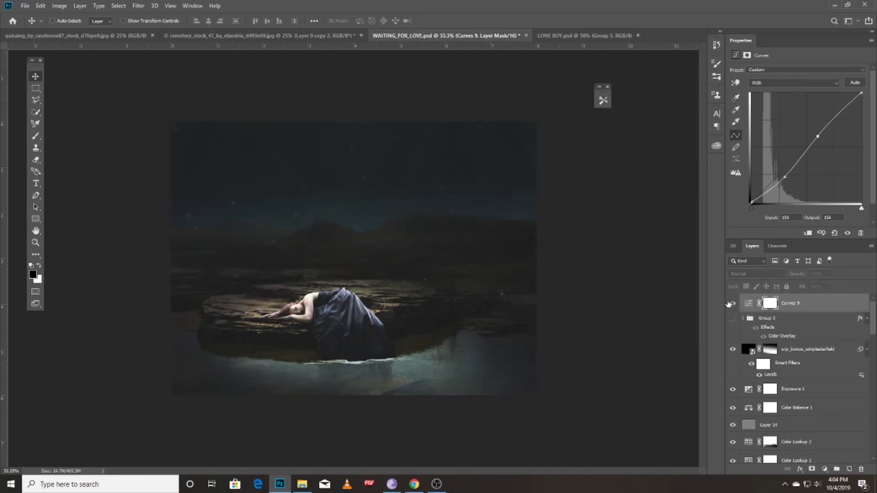
click(729, 303)
click(729, 304)
- Move Curves 9 below Exposure 1, compare it, and invert its mask to black
drag(796, 305, 816, 399)
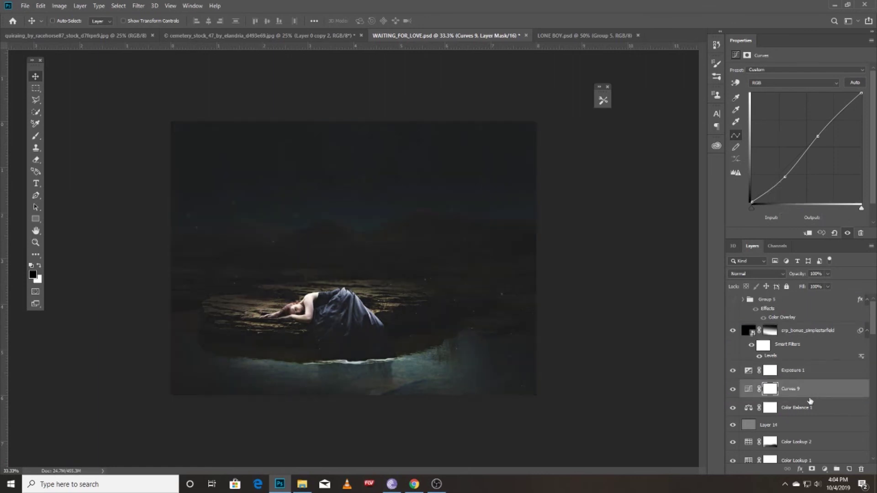
click(733, 389)
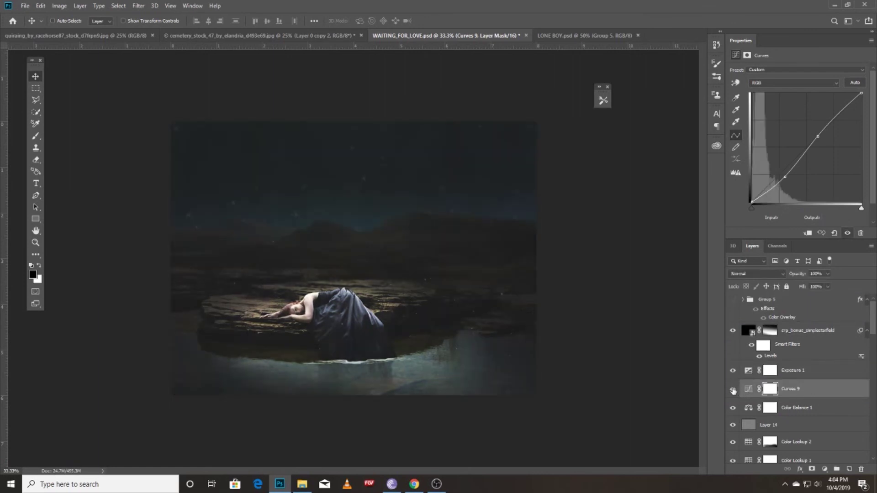
click(732, 389)
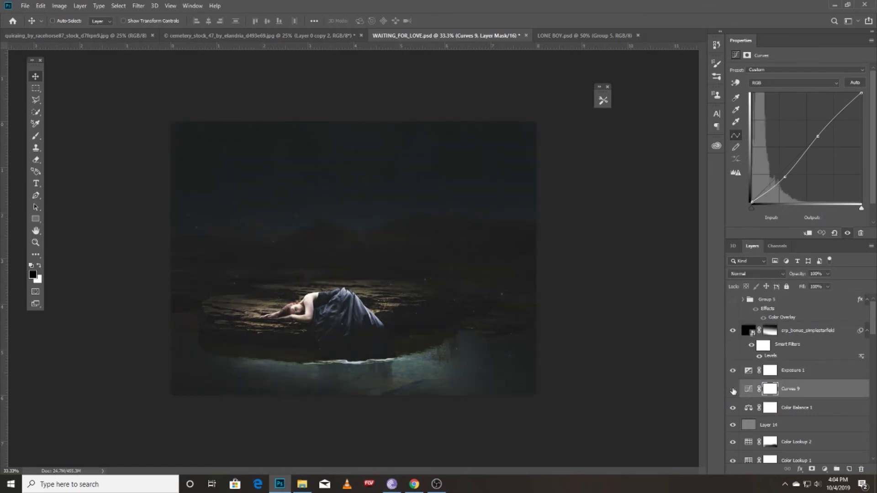
click(733, 389)
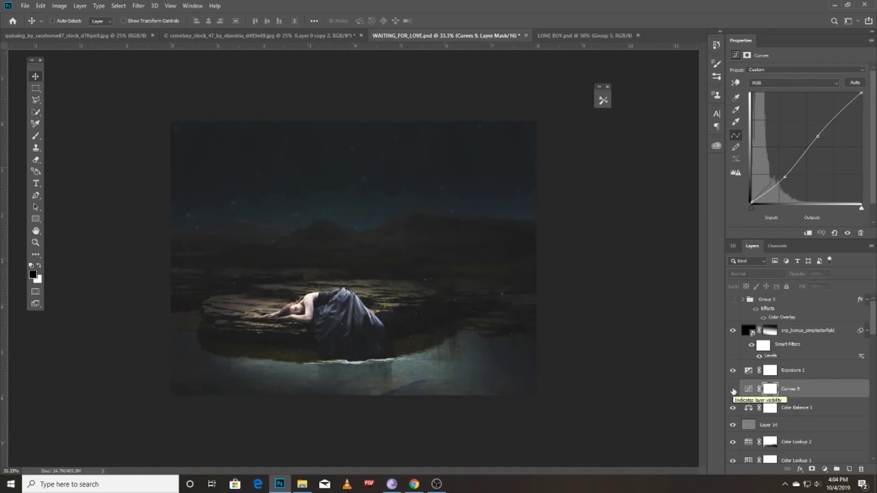
click(733, 389)
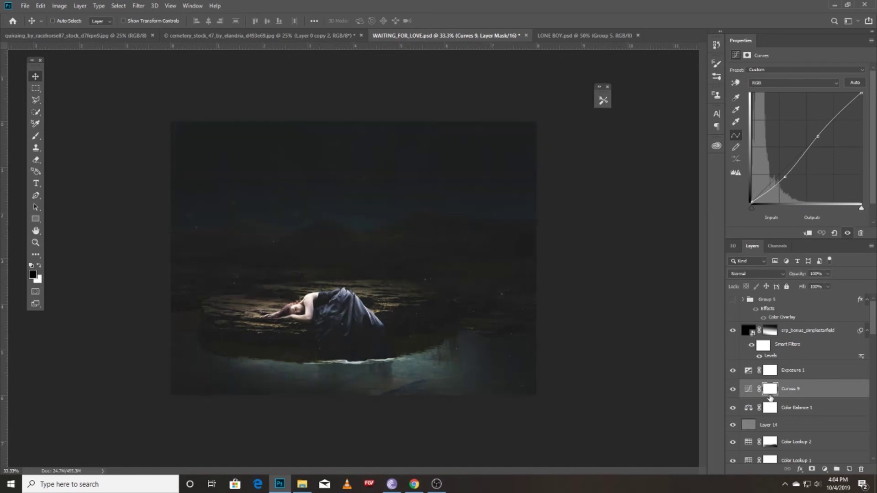
click(770, 389)
key(ctrl+i)
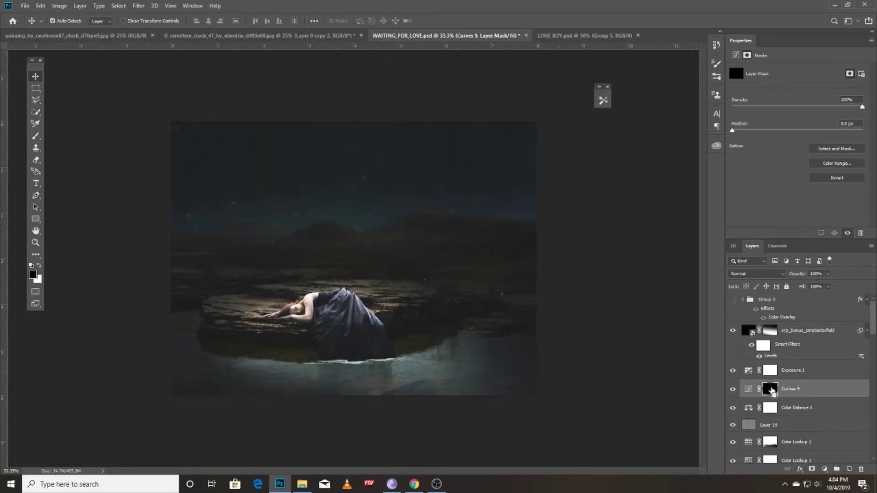
- Set a gradient stop to white and drag a top-to-bottom gradient on the Curves 9 mask
key(g)
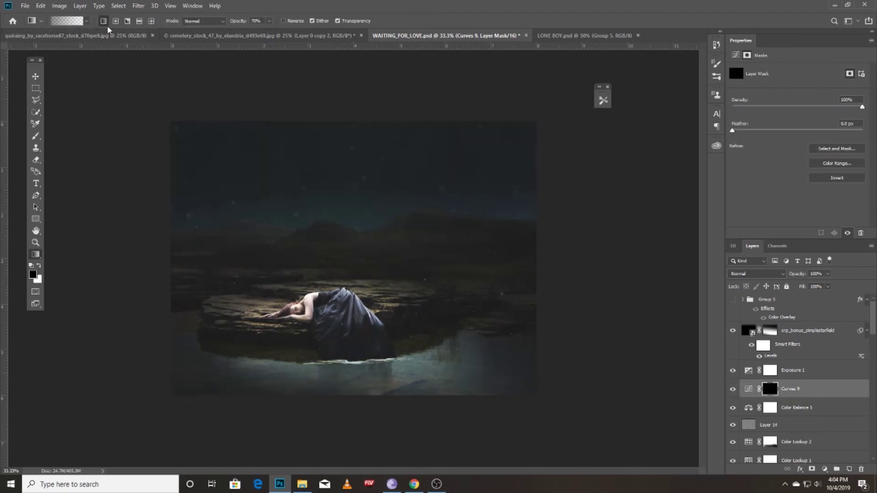
click(75, 22)
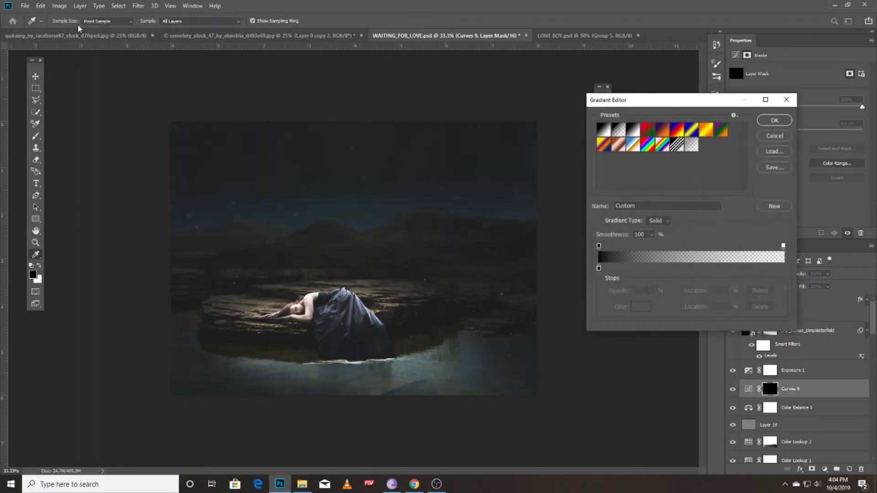
double_click(599, 269)
click(598, 121)
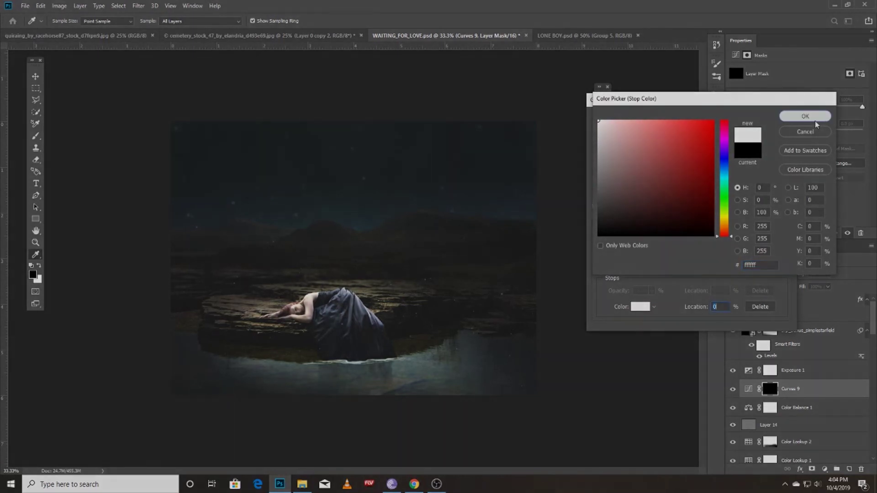
click(805, 116)
click(775, 120)
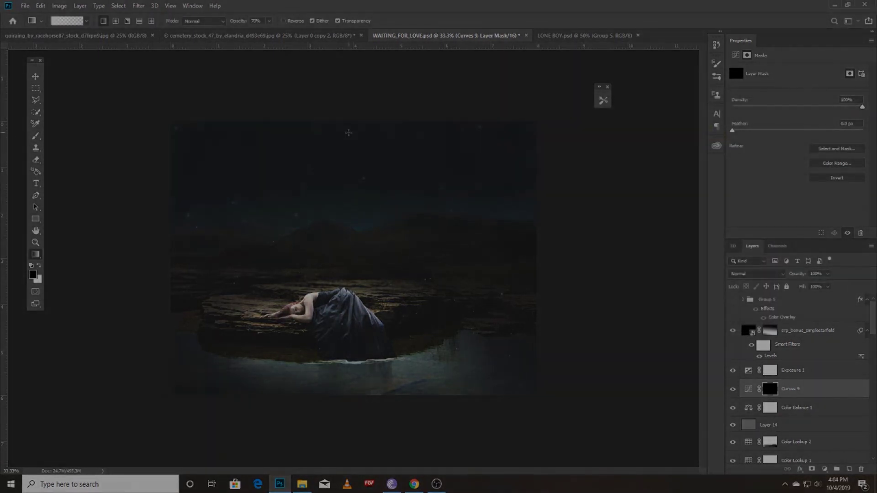
drag(349, 133, 346, 295)
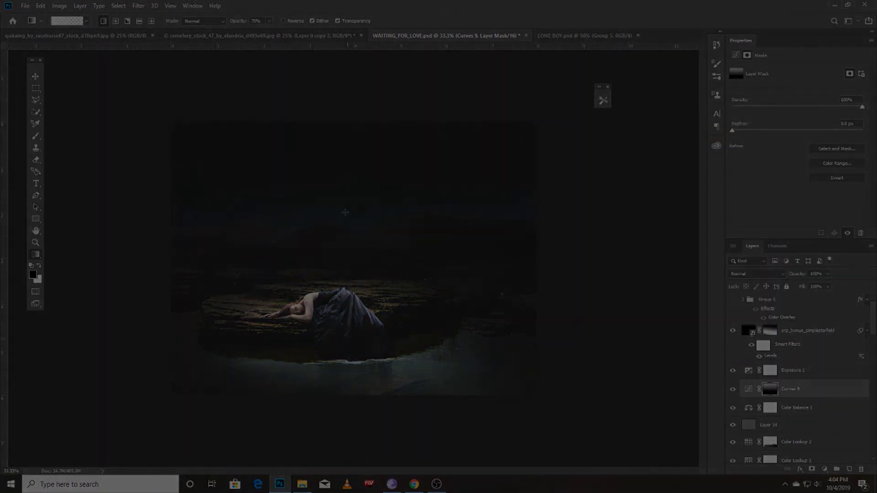